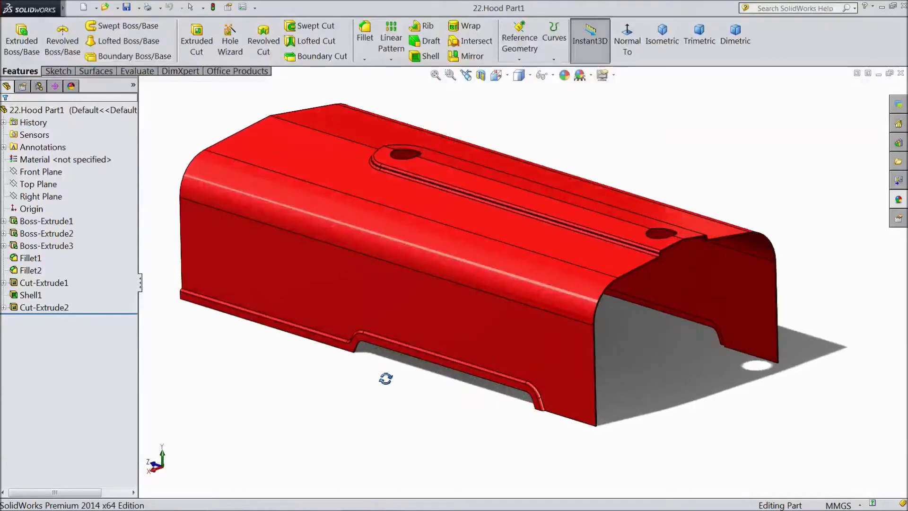
Create a reference axis through the cylindrical face of the hole at the raised pad's rounded end
scroll(430, 155, down, 3)
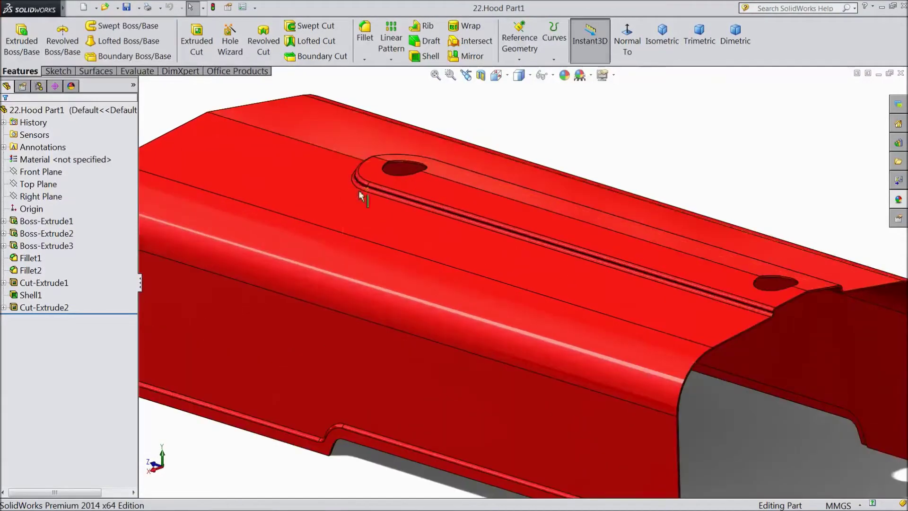
middle_drag(531, 113, 530, 124)
scroll(536, 91, down, 2)
click(519, 42)
click(524, 86)
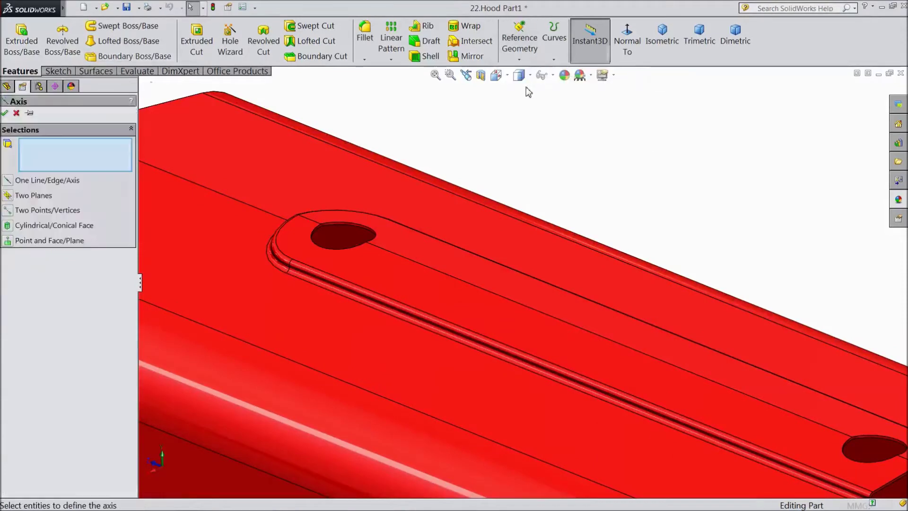
scroll(358, 250, down, 4)
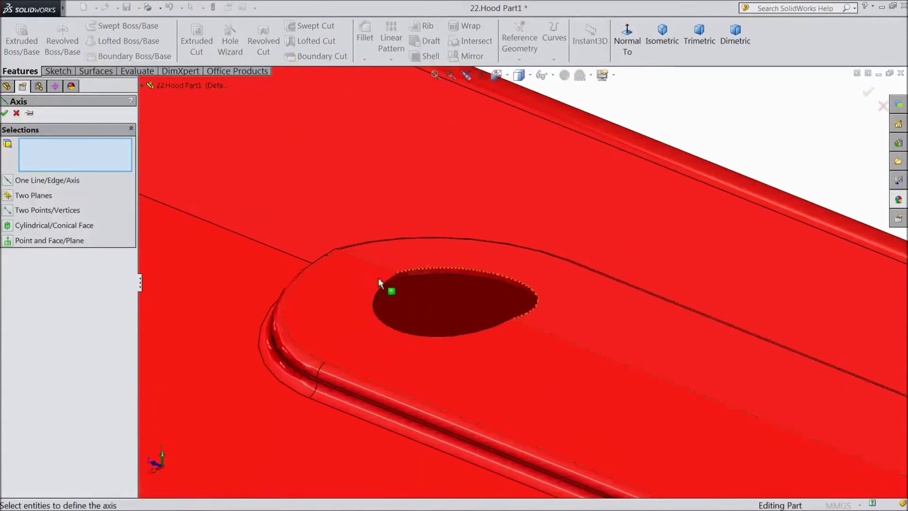
click(404, 275)
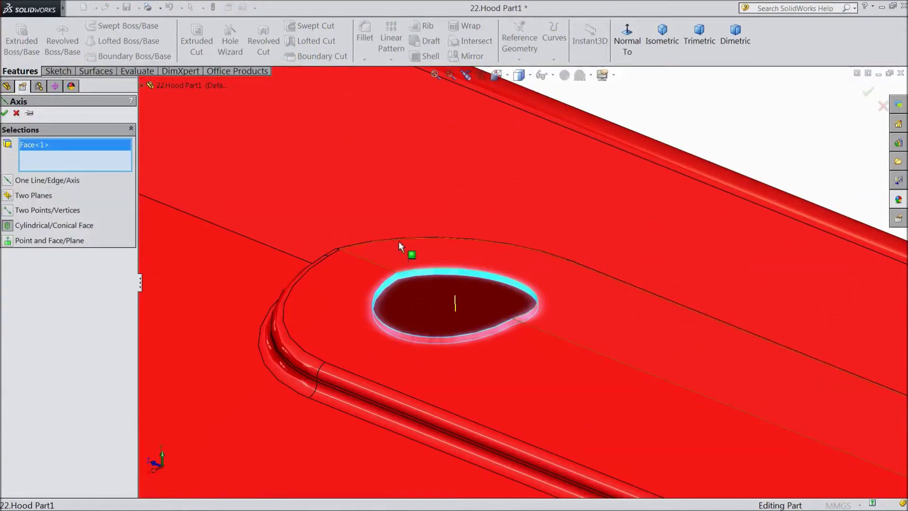
click(5, 113)
scroll(503, 323, up, 2)
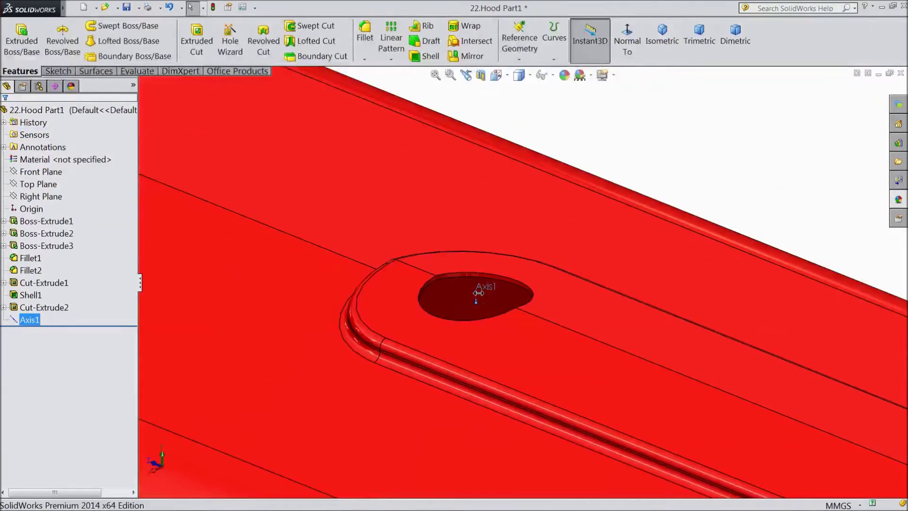
Start a 3D sketch and draw a vertical line about 439 mm long, running upward along the axis from its lower end
scroll(478, 162, up, 3)
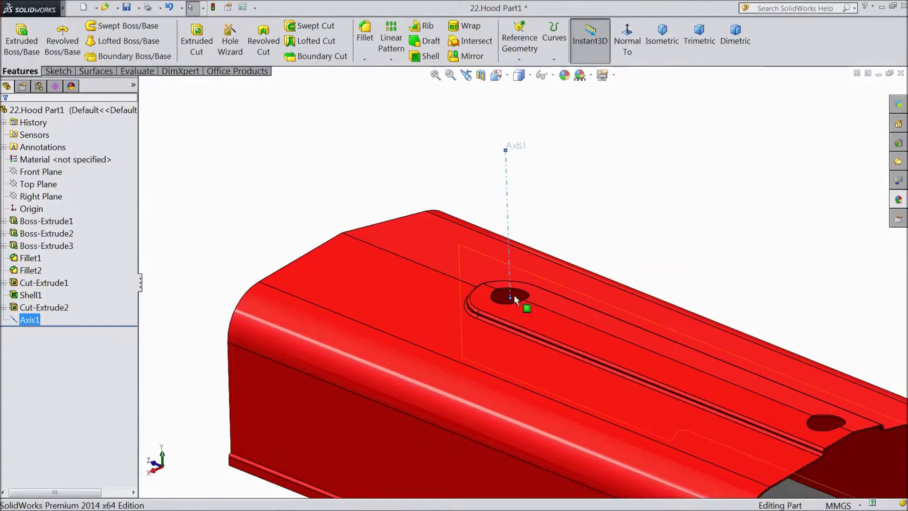
scroll(518, 293, up, 3)
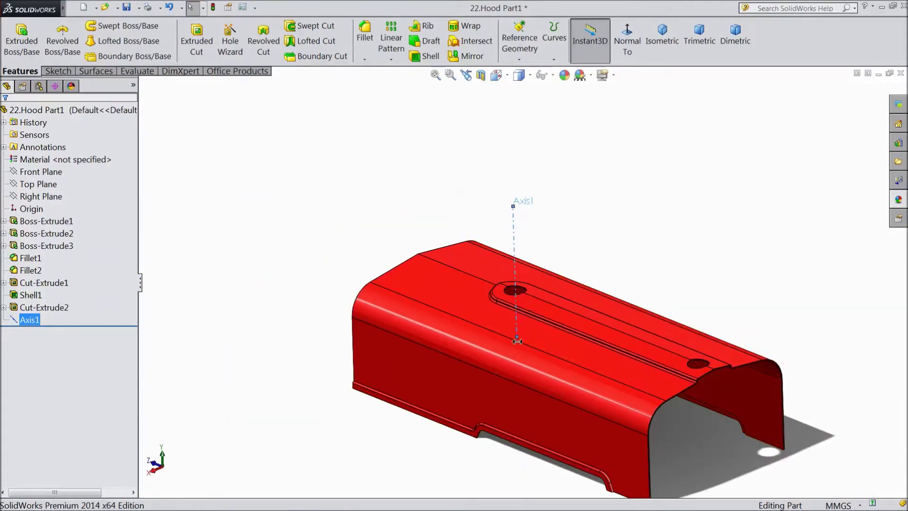
middle_drag(573, 254, 716, 205)
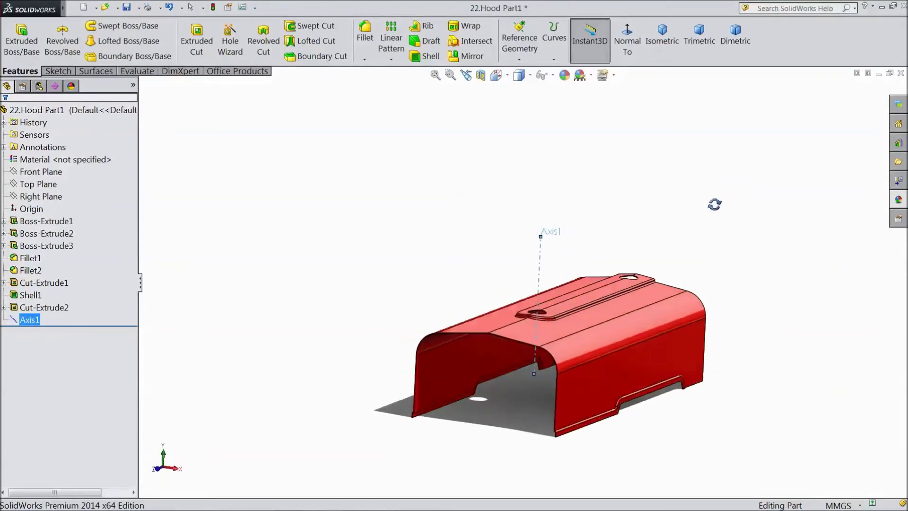
scroll(529, 348, down, 4)
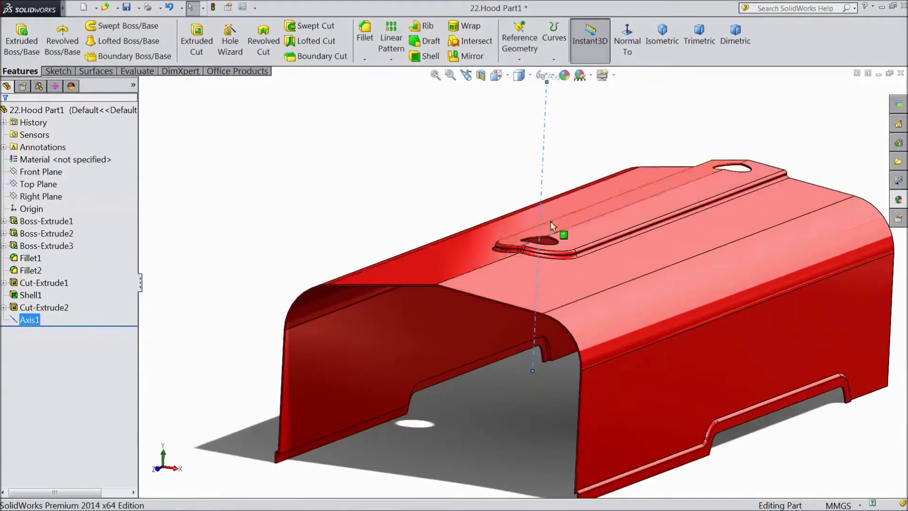
click(56, 70)
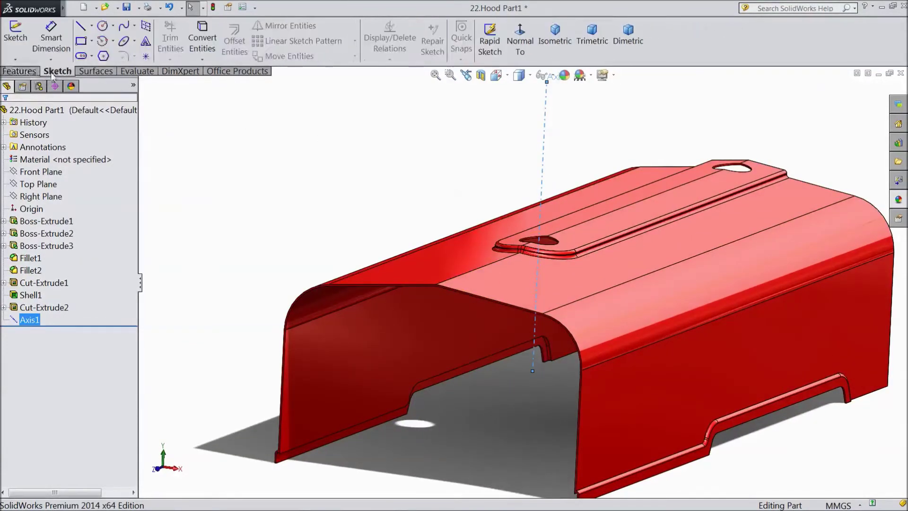
click(16, 60)
click(40, 88)
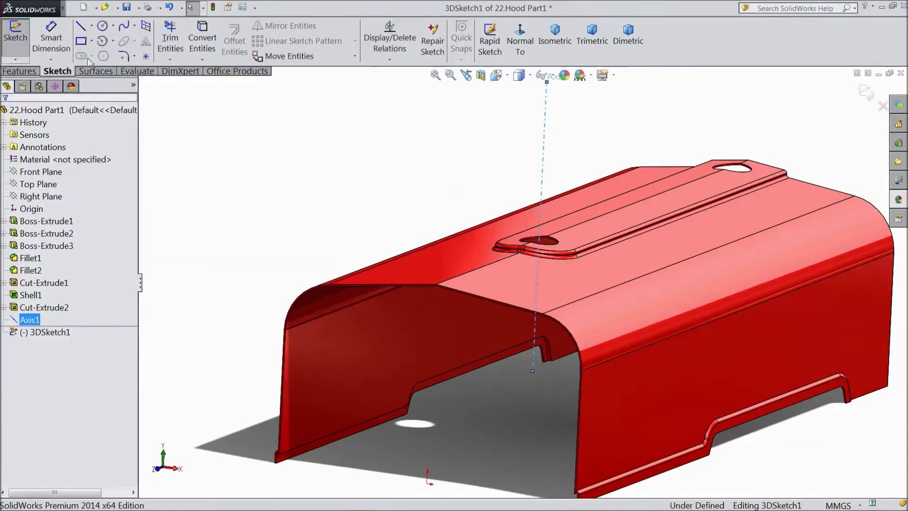
click(81, 28)
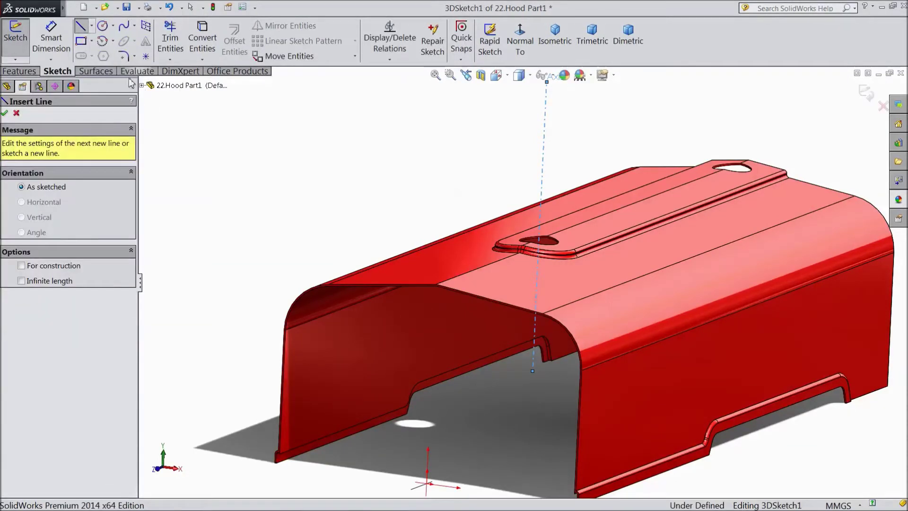
click(533, 371)
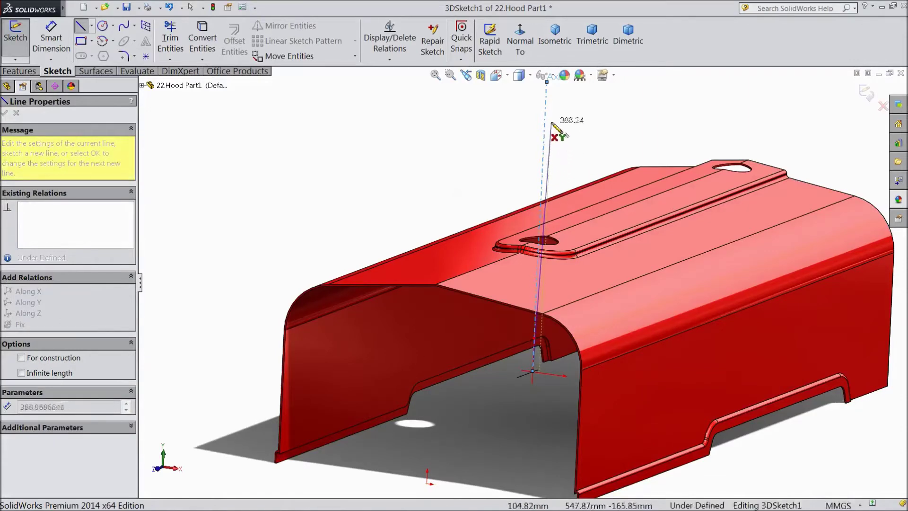
click(547, 89)
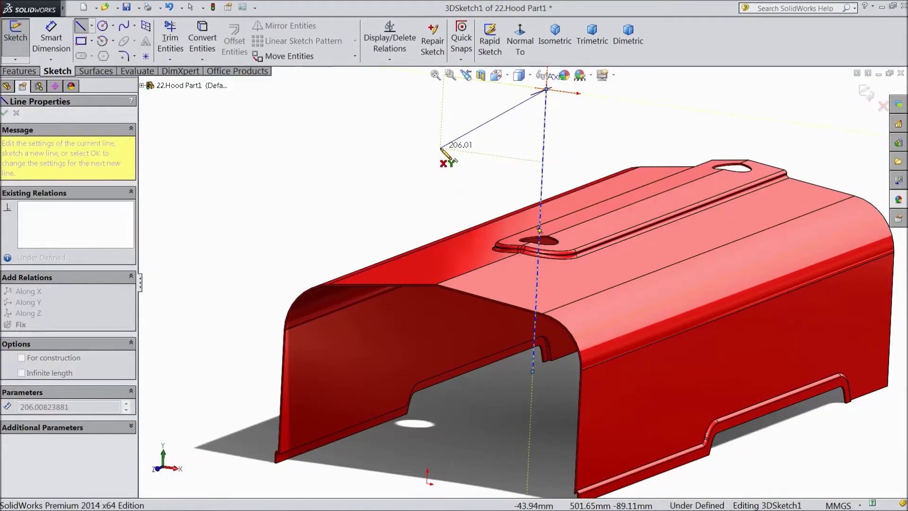
key(Escape)
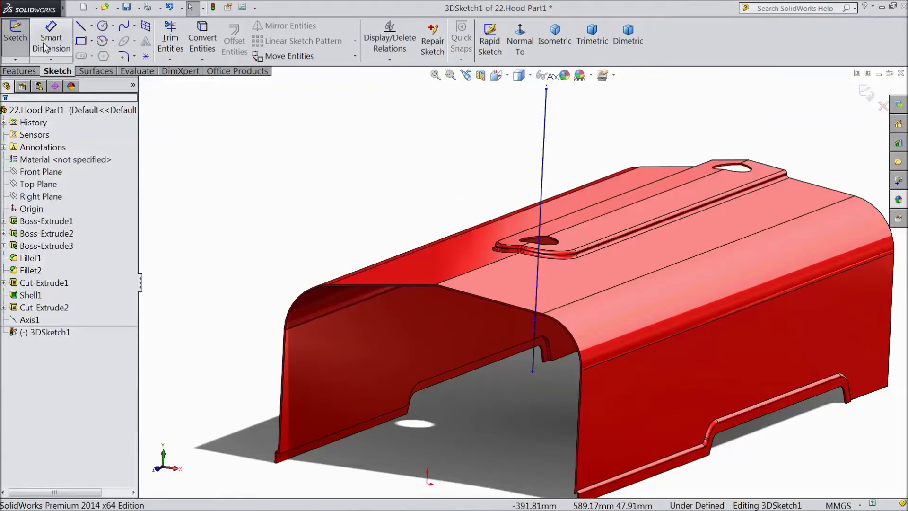
Dimension the vertical line's length and set it to 850 mm
click(542, 186)
key(d)
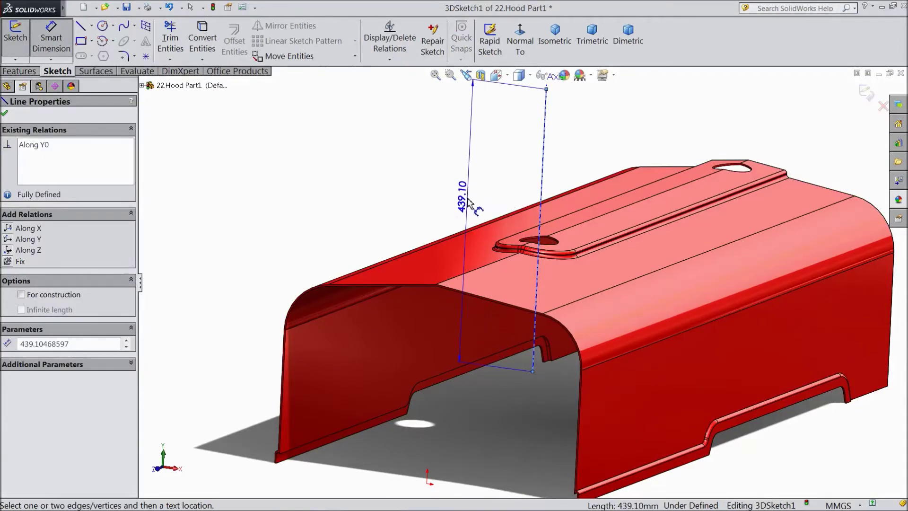
click(469, 203)
text(850)
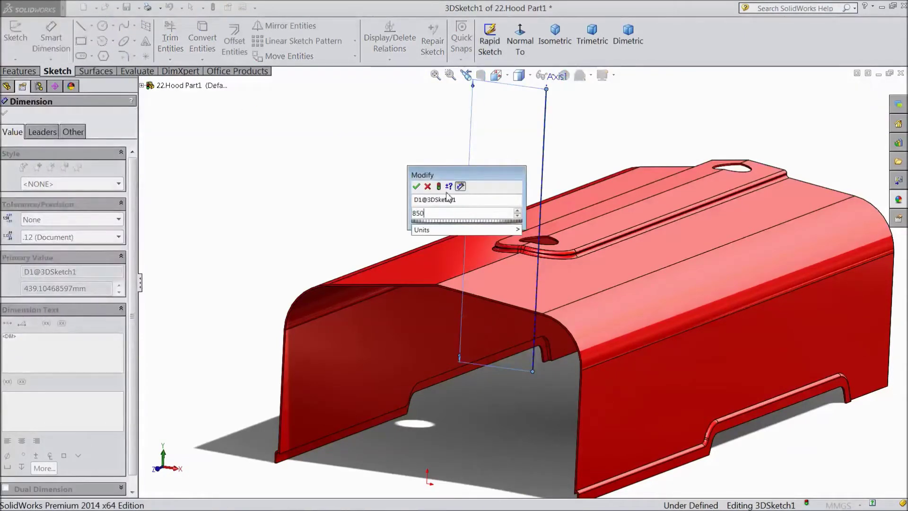
click(416, 186)
scroll(429, 211, up, 4)
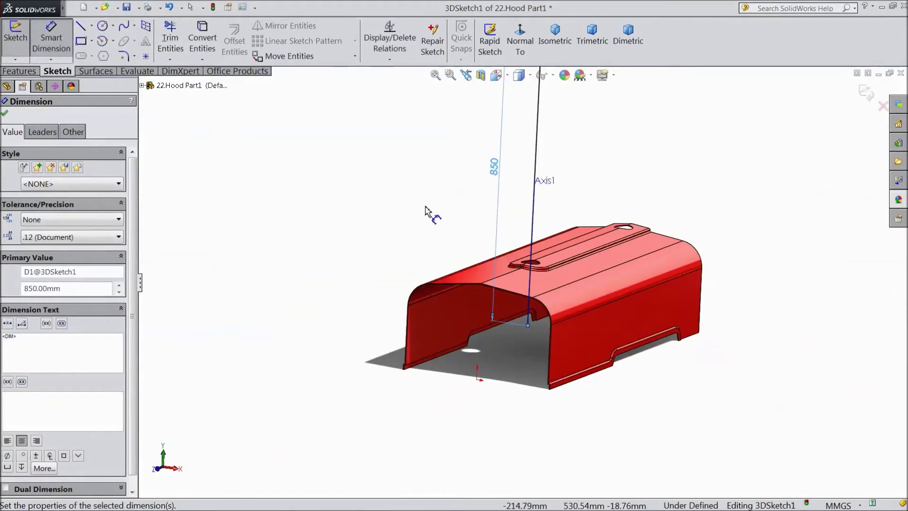
middle_drag(576, 229, 572, 308)
middle_drag(292, 369, 219, 324)
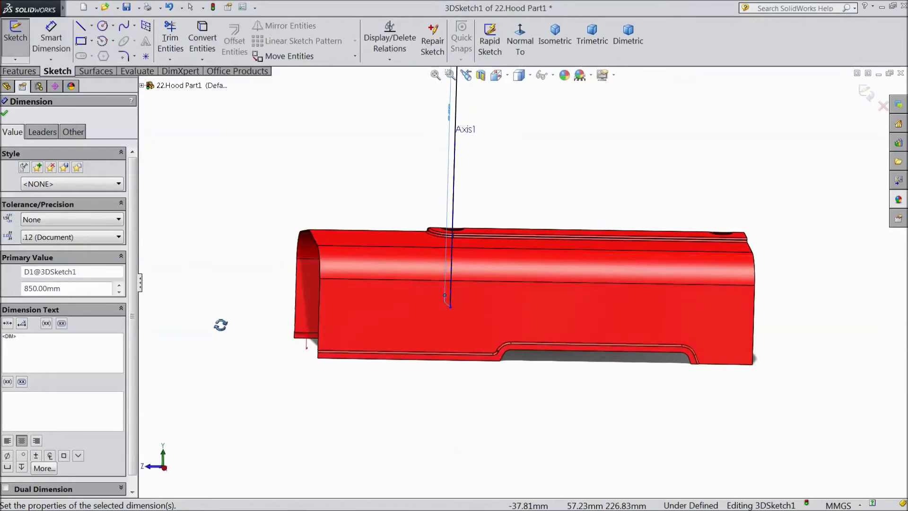
scroll(430, 348, down, 2)
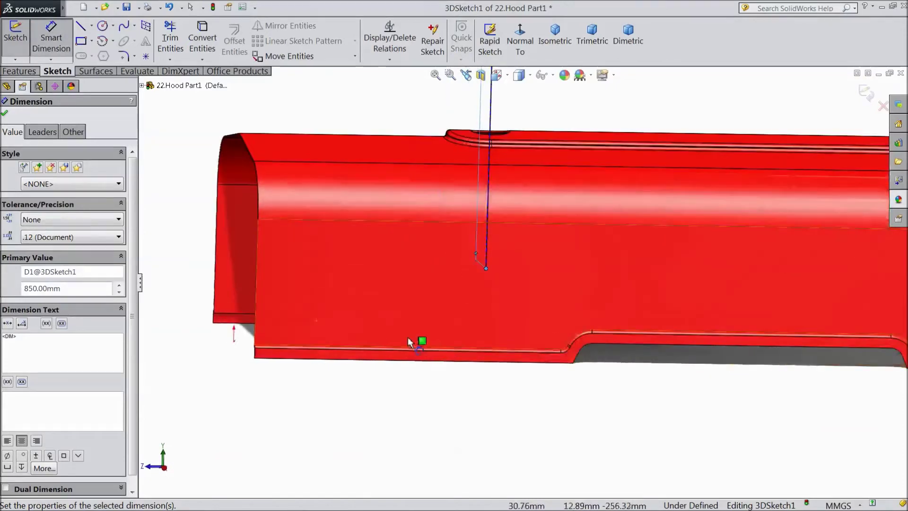
click(486, 268)
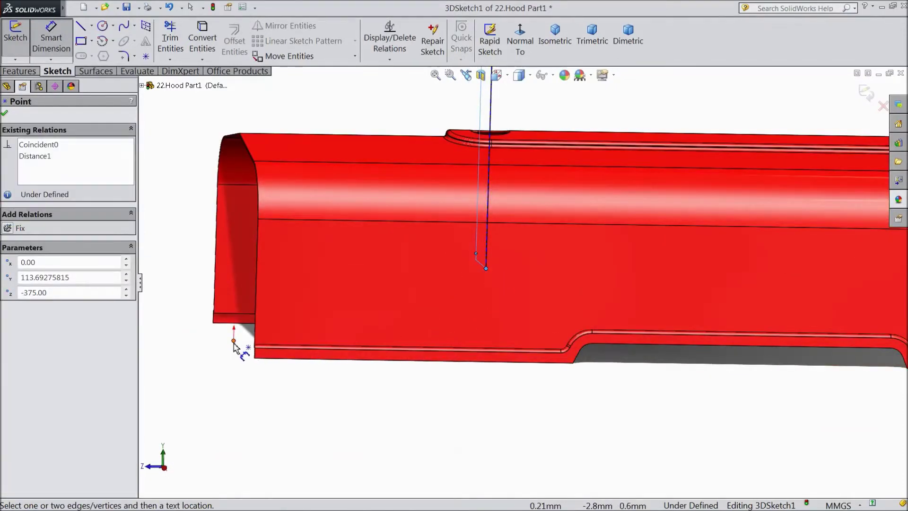
click(234, 341)
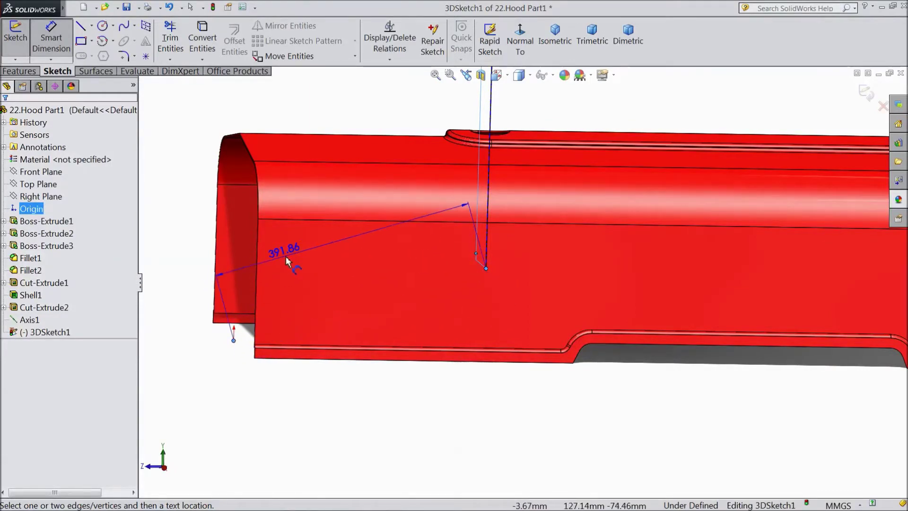
key(Escape)
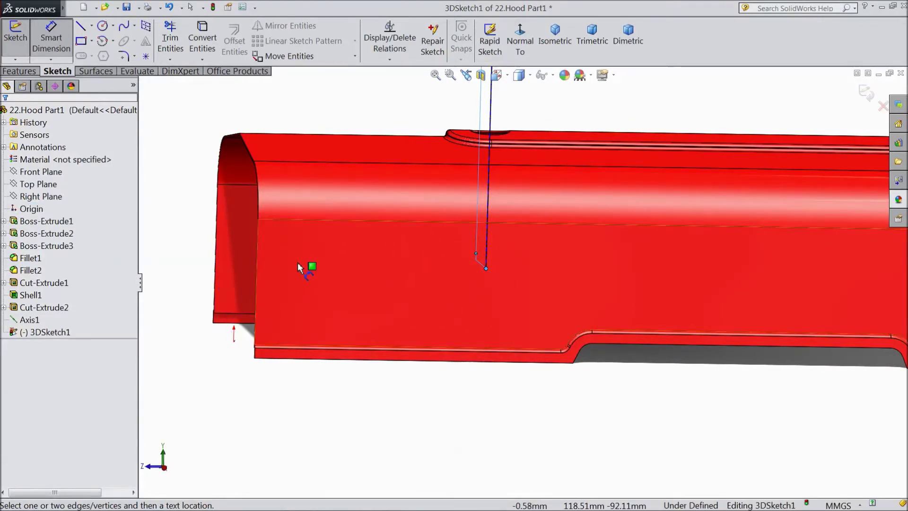
Draw a centerline about 151 mm long along Z from the vertical line's lower endpoint towards the hood's near open end
click(90, 26)
click(97, 55)
click(485, 268)
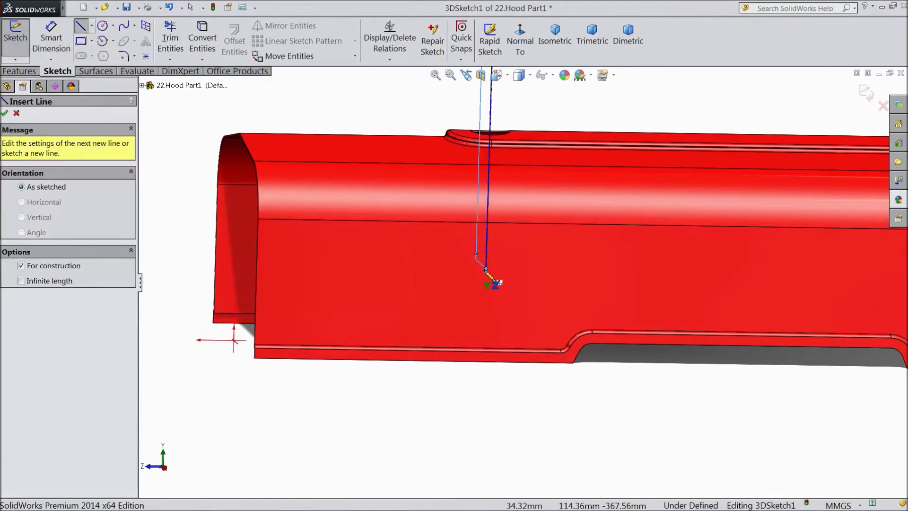
click(386, 267)
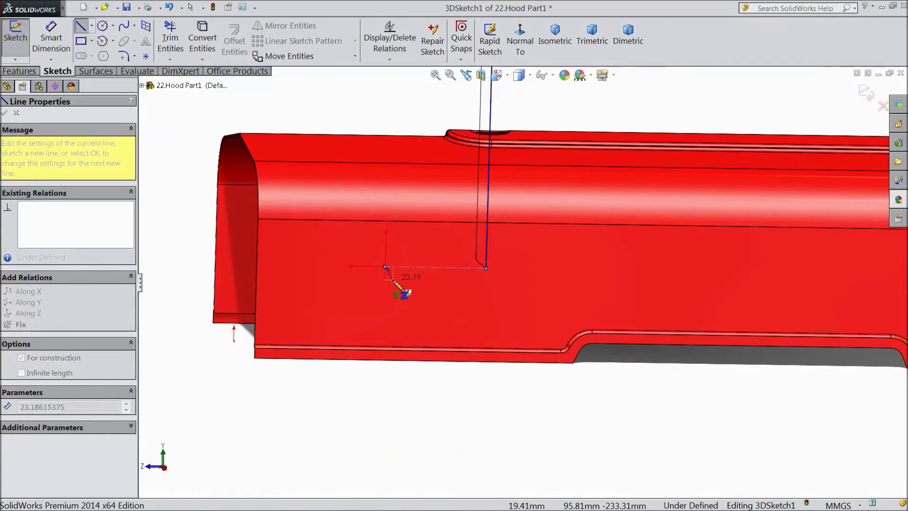
key(Escape)
Dimension the centerline's height above the origin and set it to 150 mm
click(52, 38)
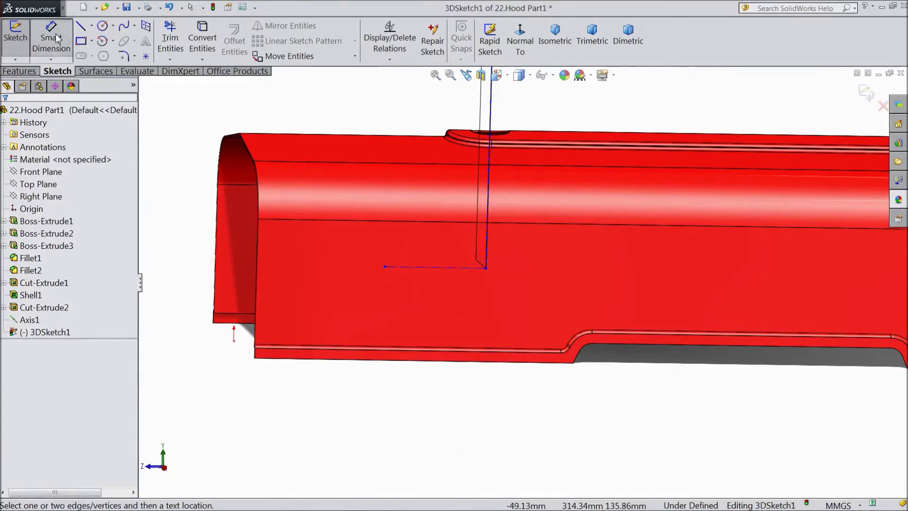
click(234, 340)
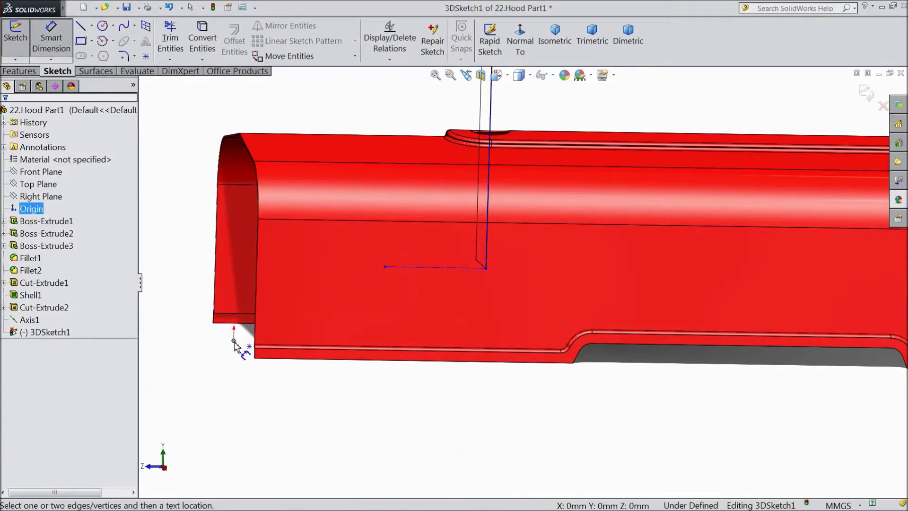
click(413, 268)
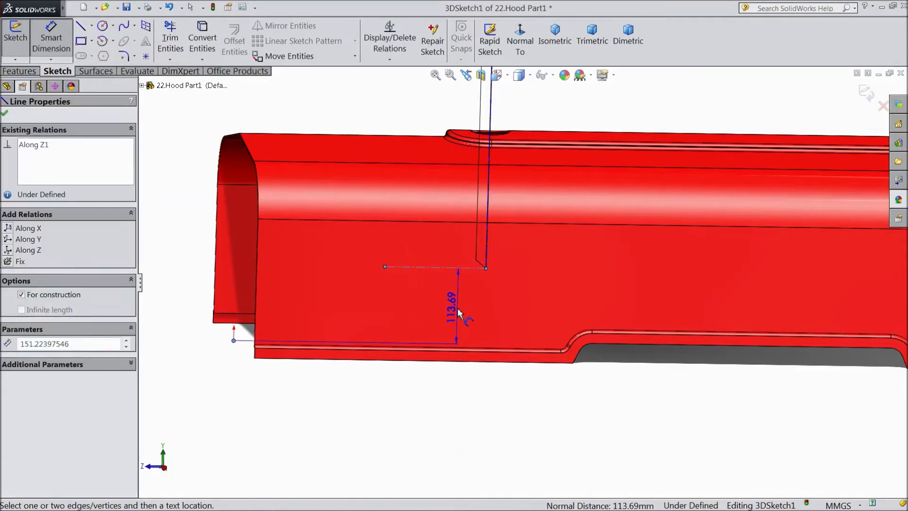
click(457, 313)
text(150)
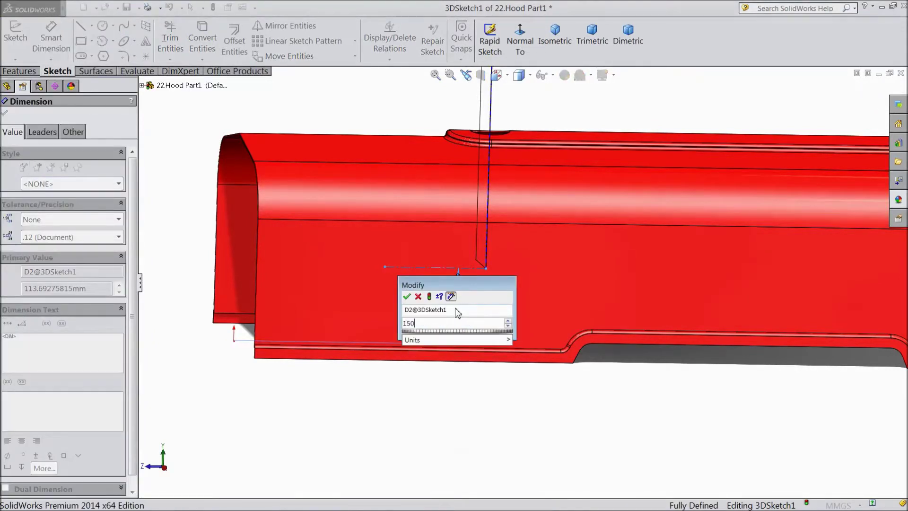
click(407, 296)
middle_drag(379, 367, 414, 351)
scroll(417, 331, down, 4)
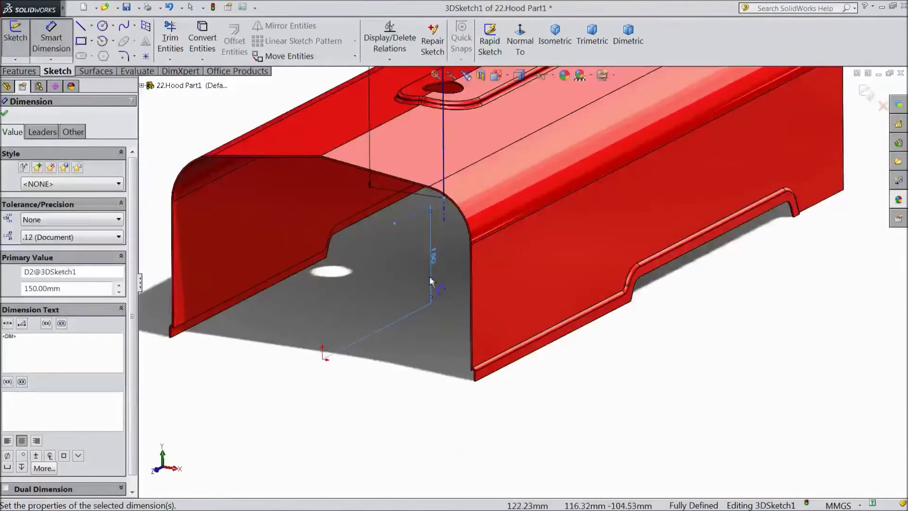
click(4, 114)
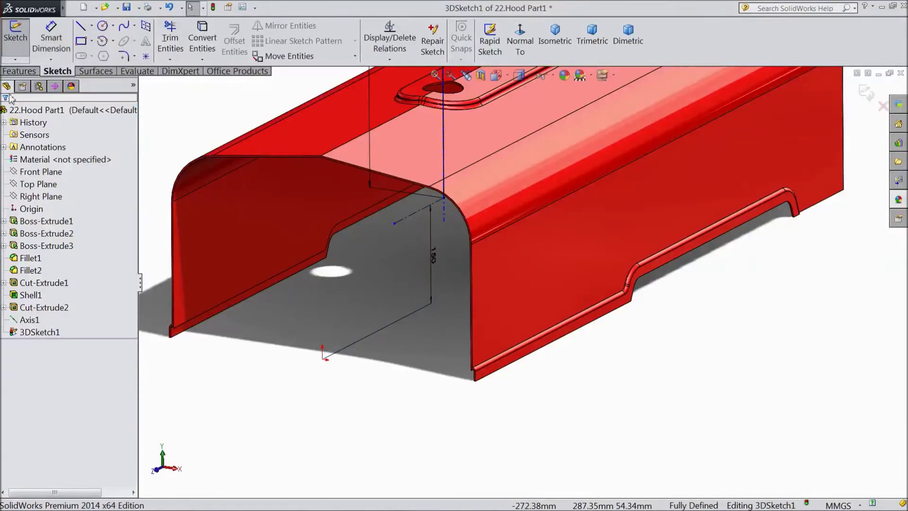
Exit the 3D sketch, keeping the line and centerline
scroll(518, 282, up, 3)
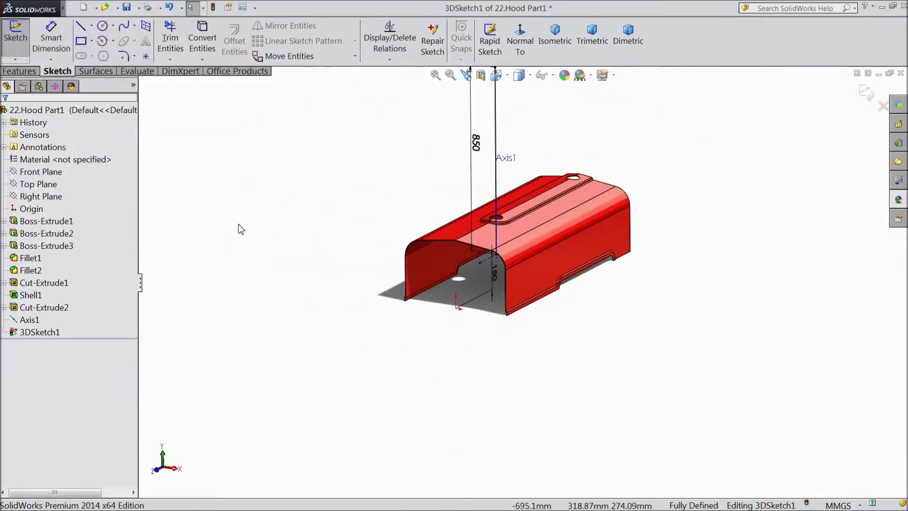
scroll(464, 196, up, 2)
scroll(531, 171, down, 2)
right_click(532, 169)
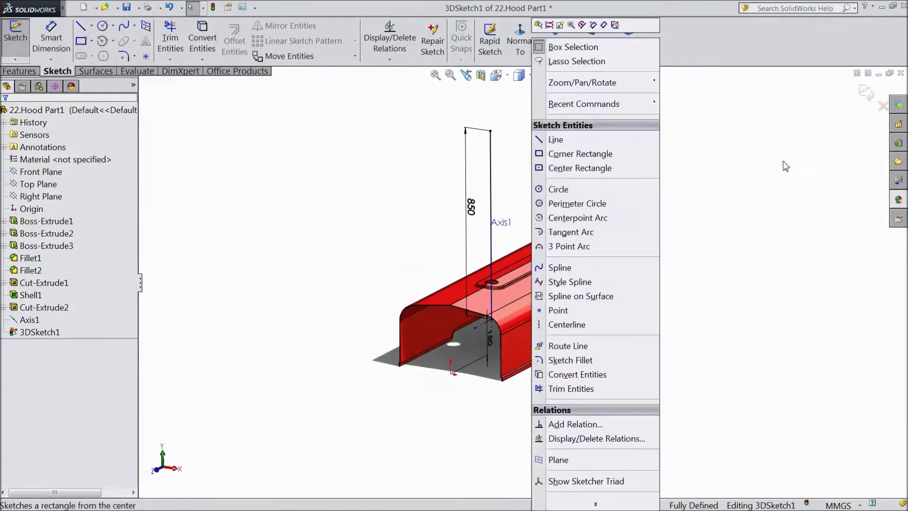
click(869, 96)
click(869, 96)
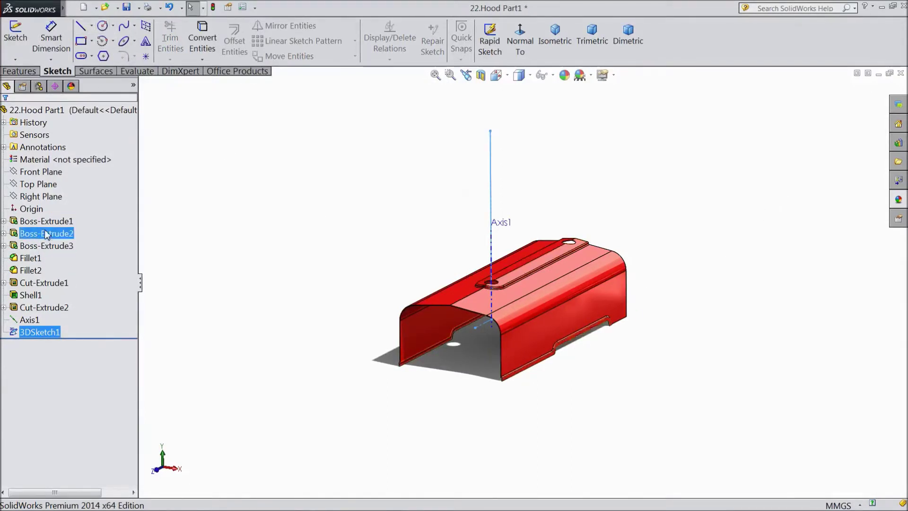
Create a reference plane parallel to the Top Plane through the lower endpoint of the vertical 3D sketch line
click(37, 184)
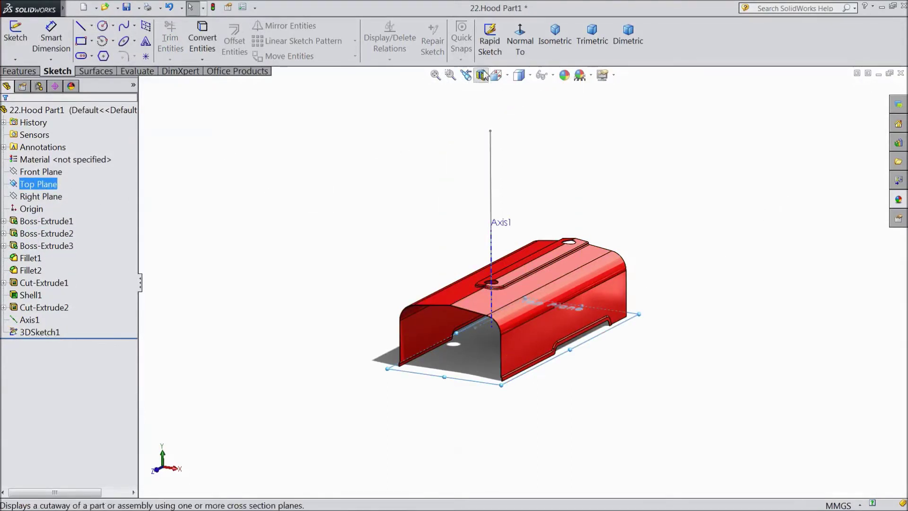
click(31, 72)
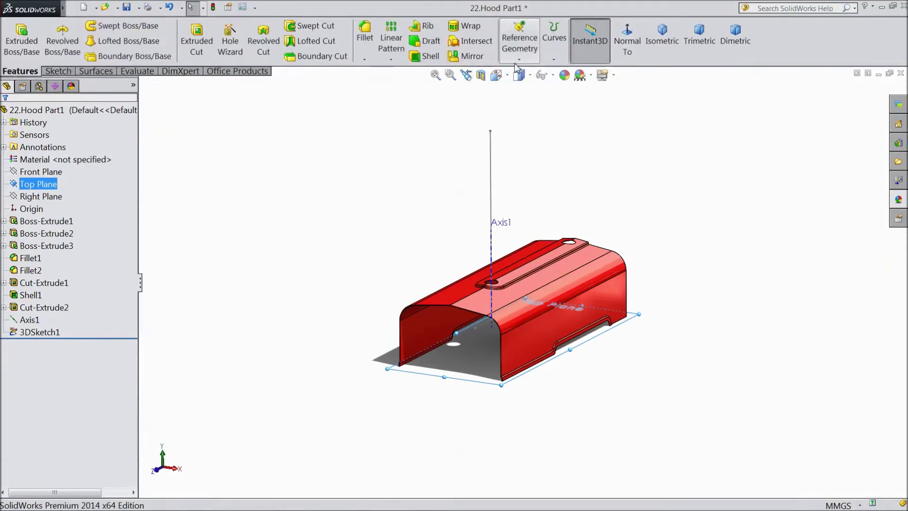
click(520, 60)
click(527, 72)
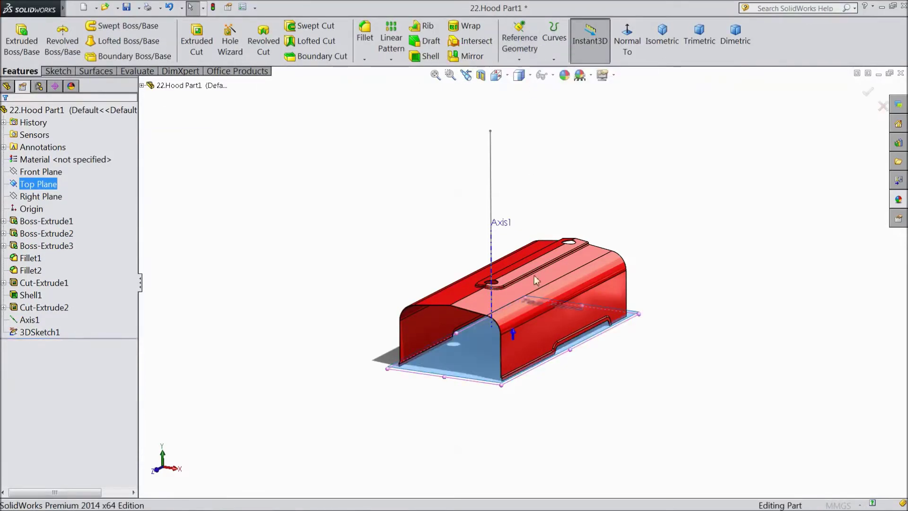
scroll(507, 309, down, 4)
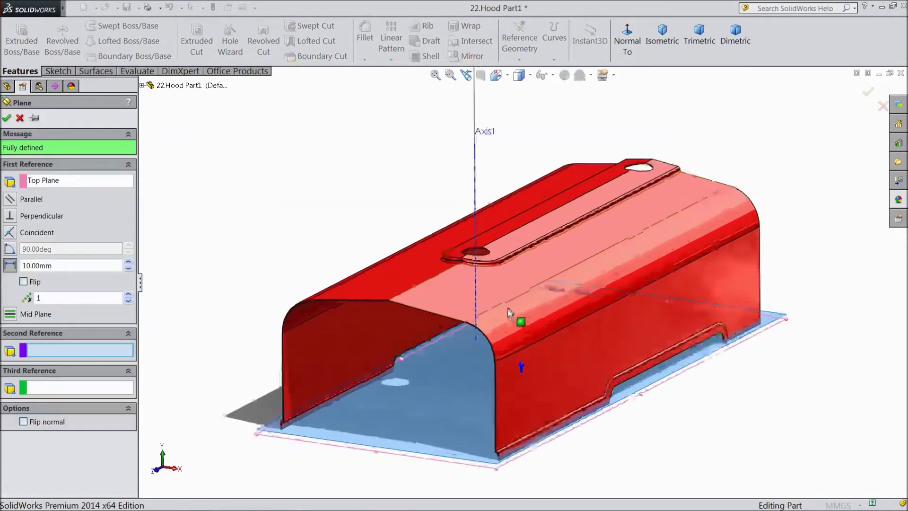
click(476, 330)
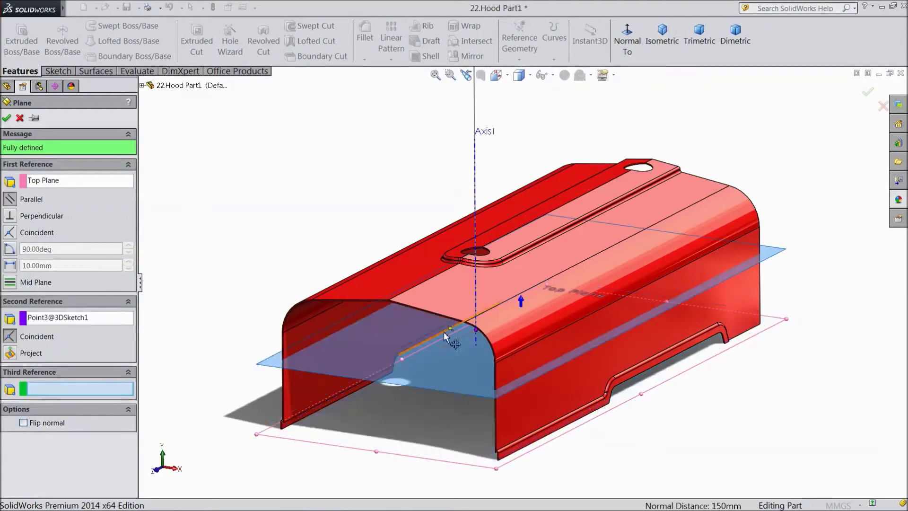
click(6, 119)
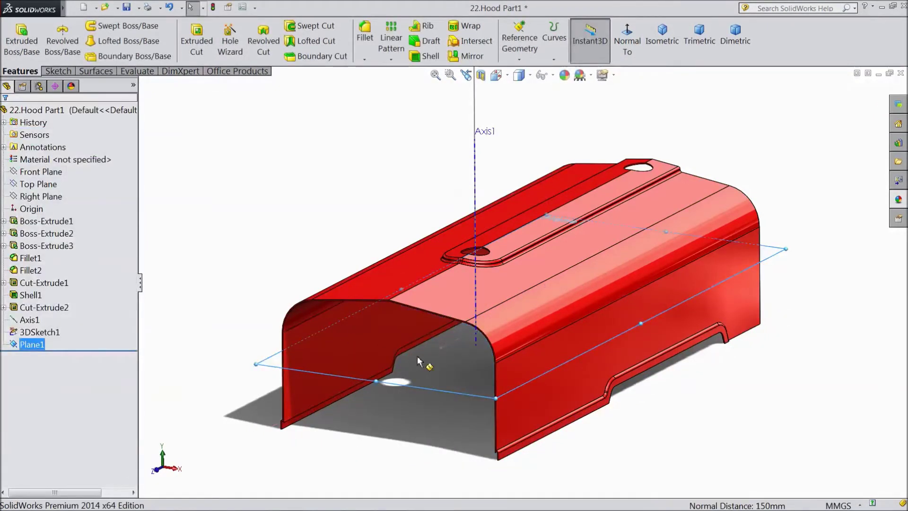
Start a sketch on the new plane and draw a circle of about 18 mm radius centred on the hole's axis
click(509, 341)
click(521, 43)
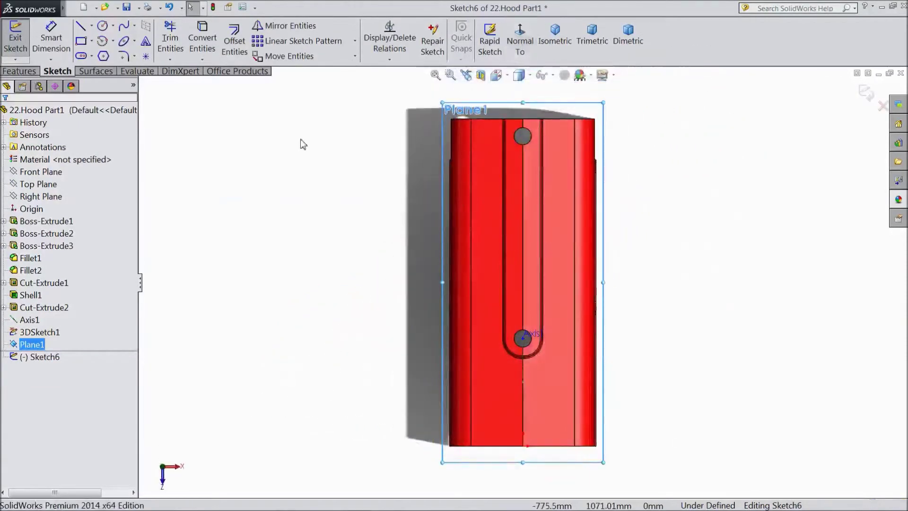
click(102, 26)
scroll(525, 339, down, 5)
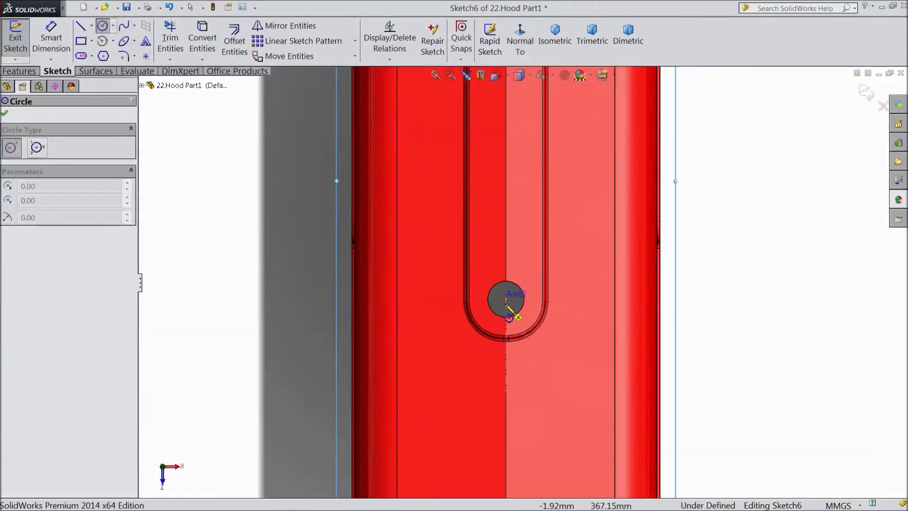
click(510, 295)
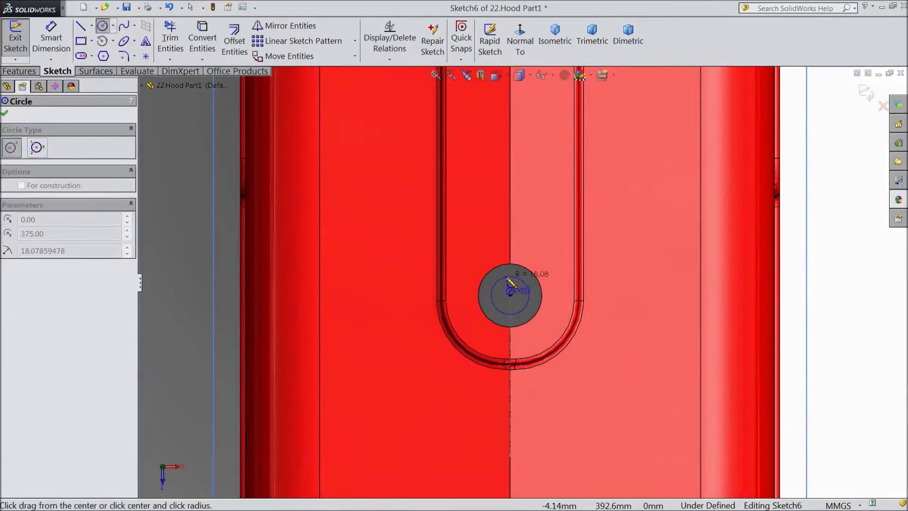
click(524, 283)
Dimension the circle's diameter and set it to 40 mm
click(50, 51)
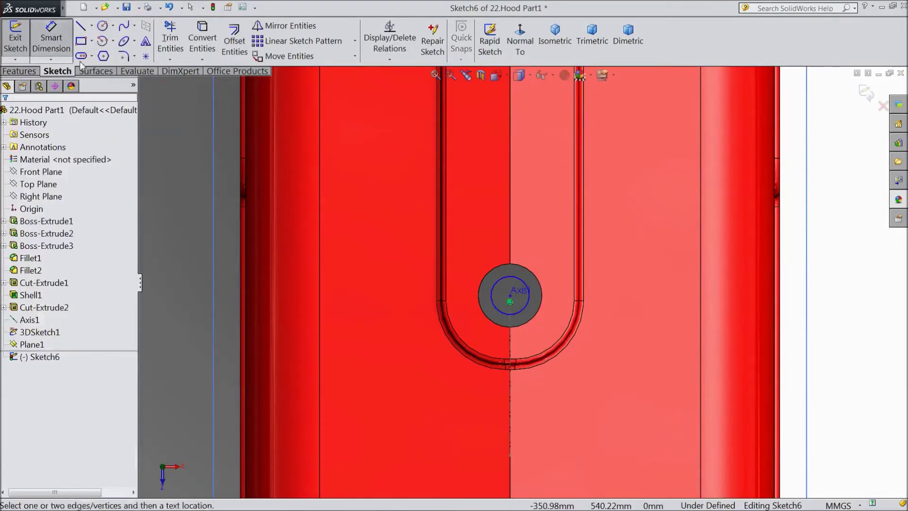
click(497, 313)
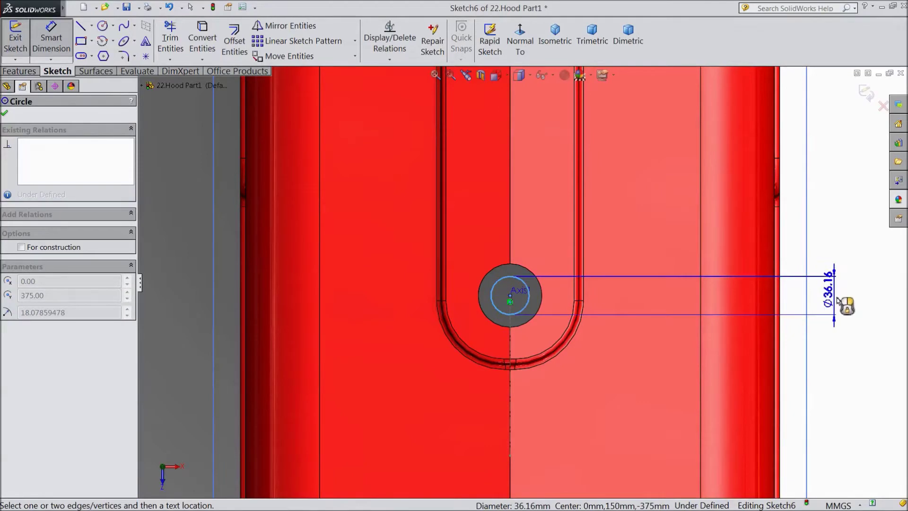
click(847, 307)
text(40)
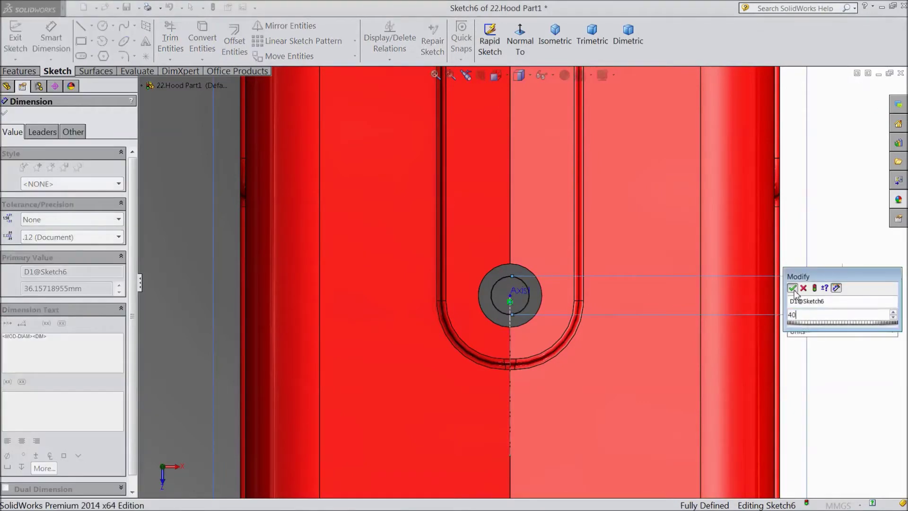
click(794, 290)
click(19, 71)
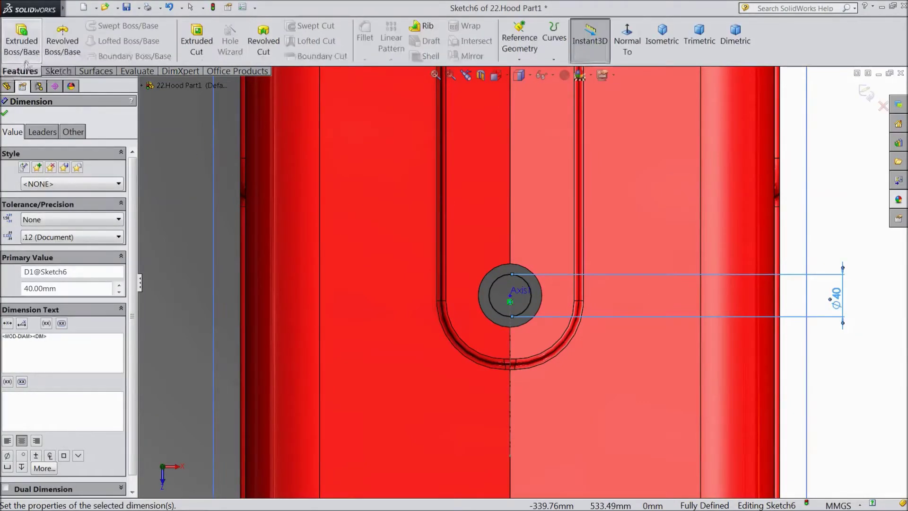
click(24, 47)
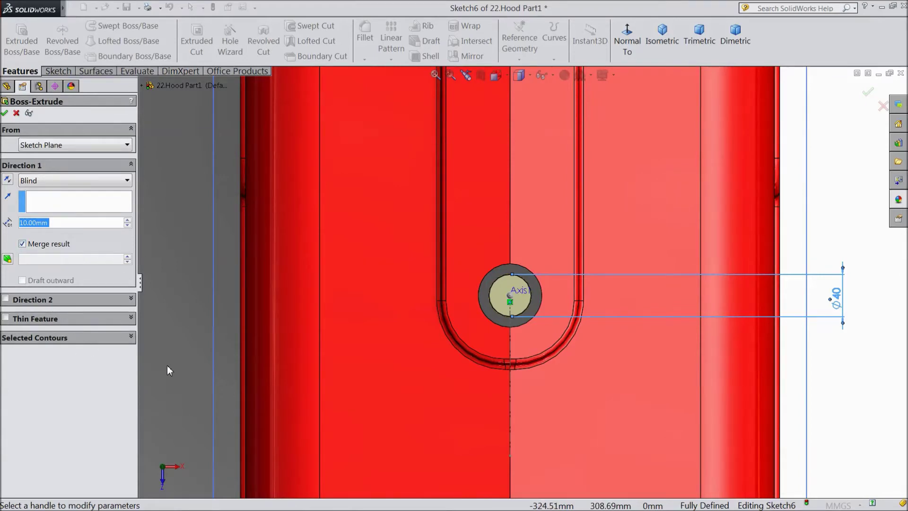
key(f)
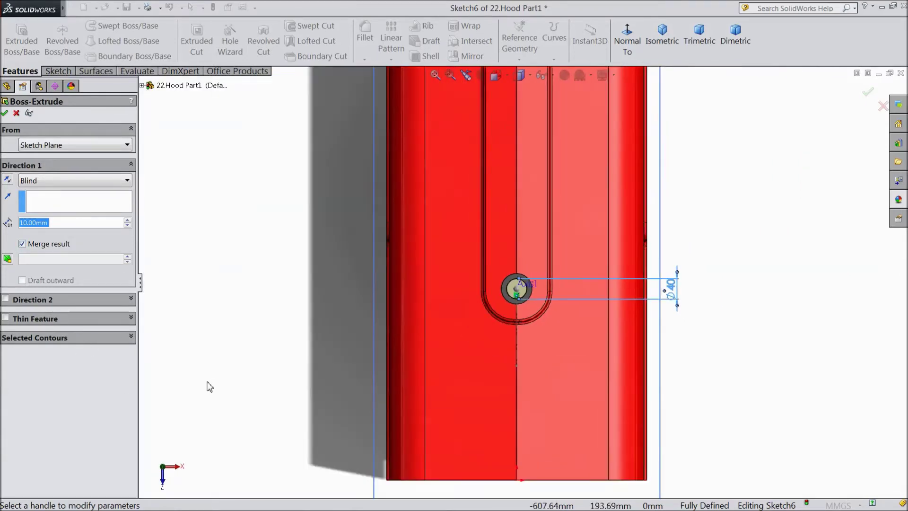
mouse_move(206, 386)
middle_down()
mouse_move(205, 286)
mouse_move(208, 339)
middle_up()
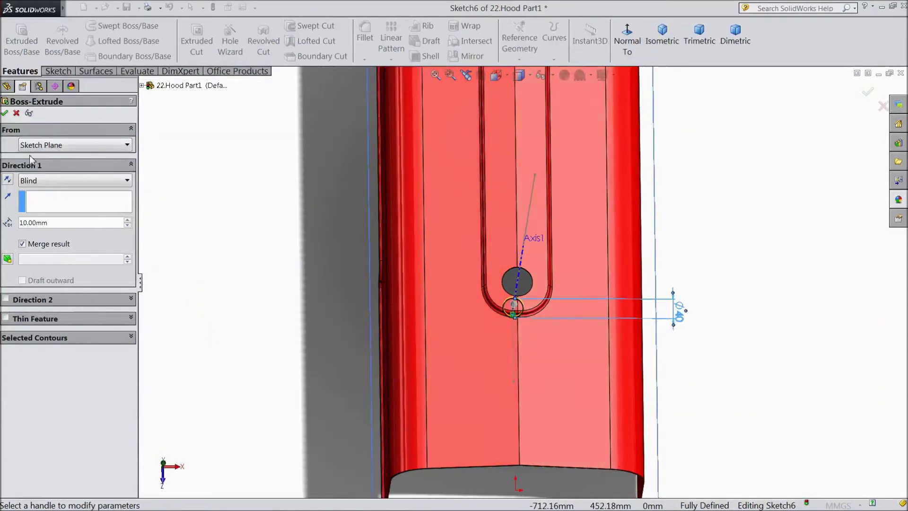
click(16, 113)
Exit the circle's sketch, keeping it, and start a Swept Boss/Base with the circle as its profile
middle_drag(274, 264, 255, 245)
scroll(478, 281, down, 2)
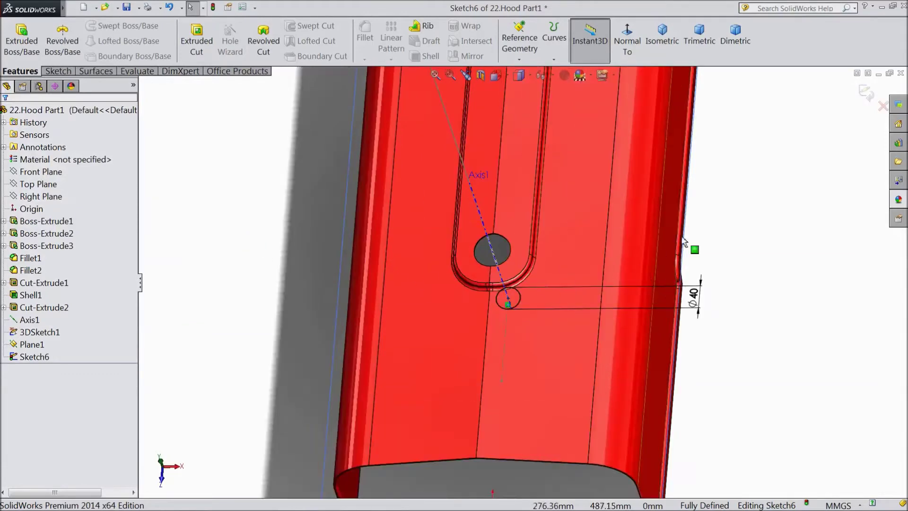
click(880, 107)
middle_drag(716, 272, 730, 227)
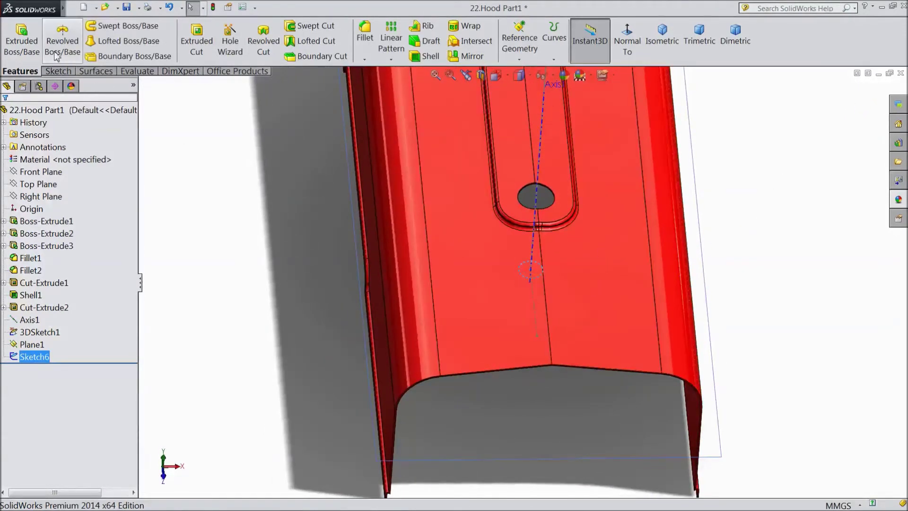
click(115, 27)
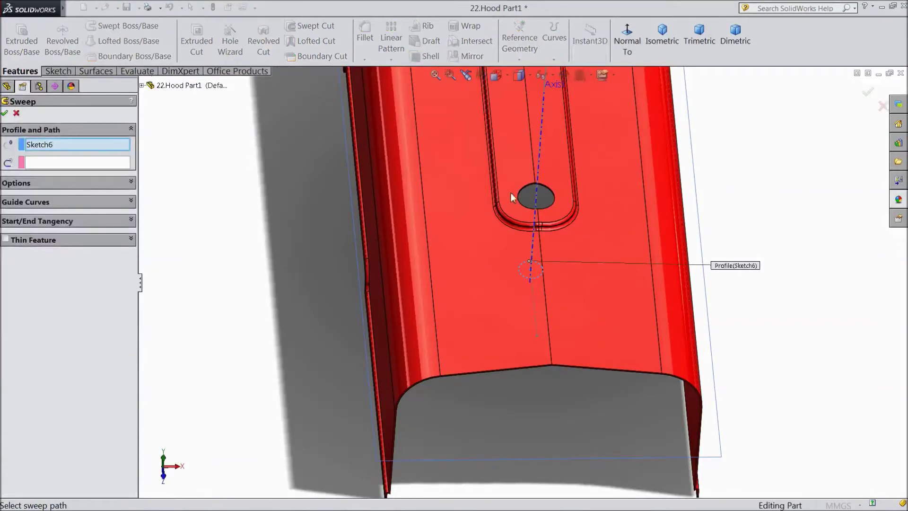
scroll(544, 203, down, 3)
click(508, 174)
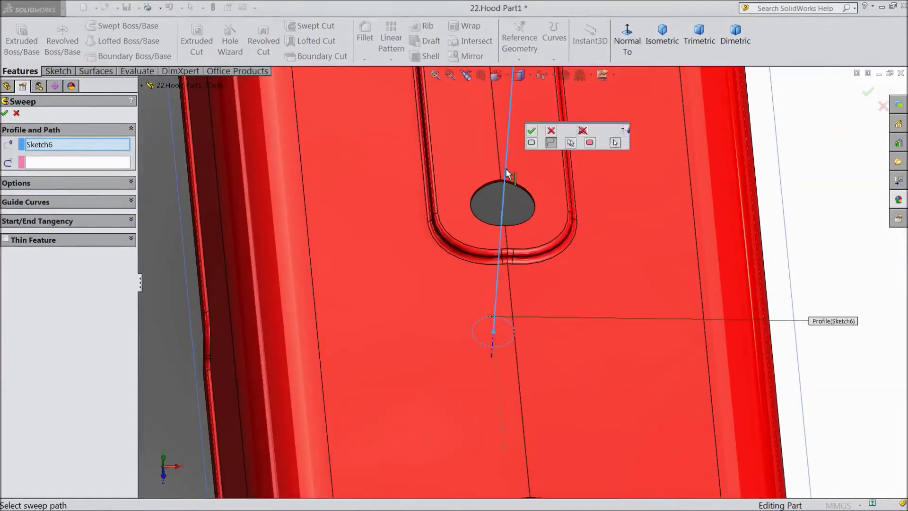
click(50, 163)
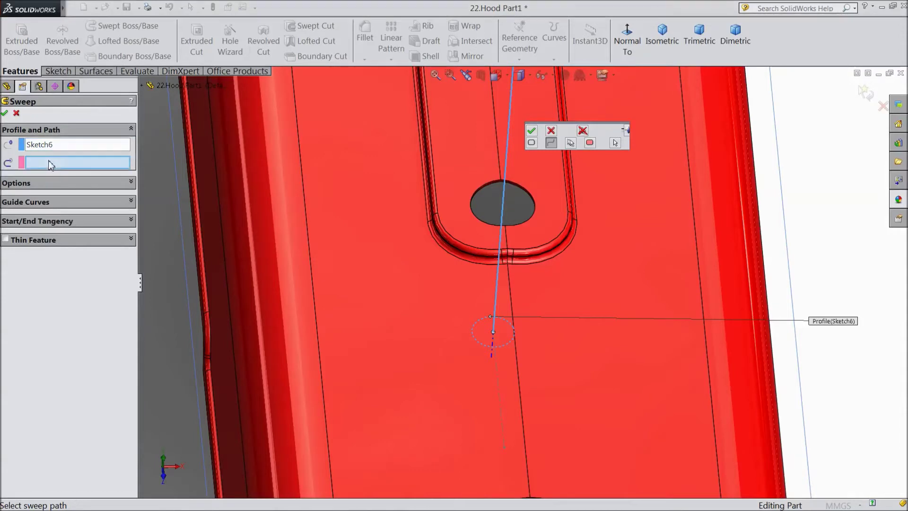
click(73, 148)
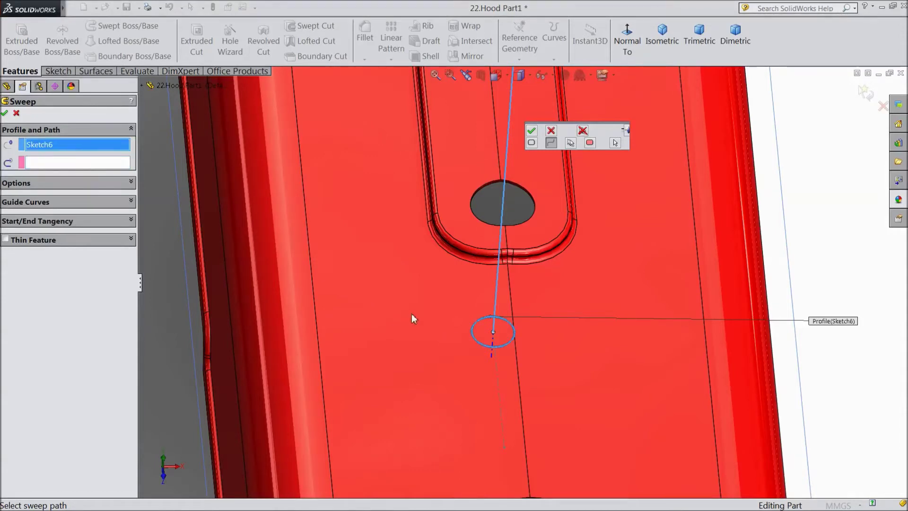
right_click(114, 150)
click(142, 152)
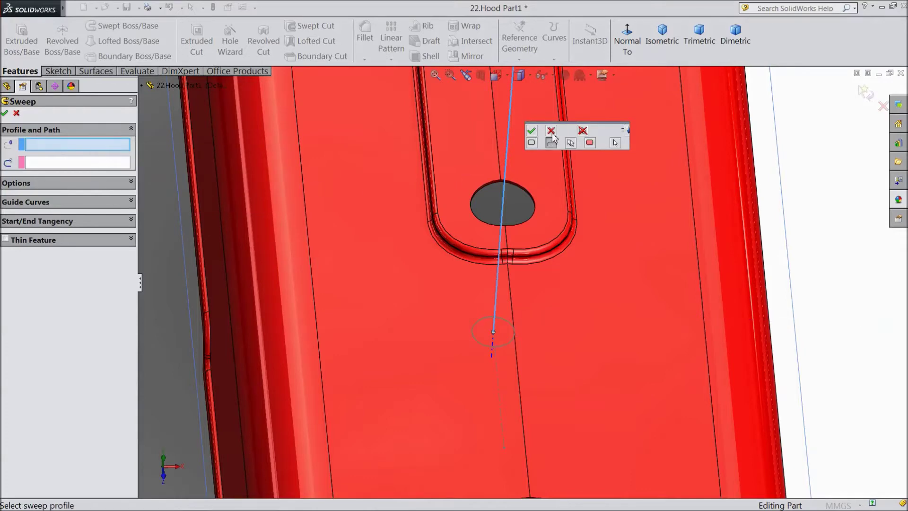
click(552, 132)
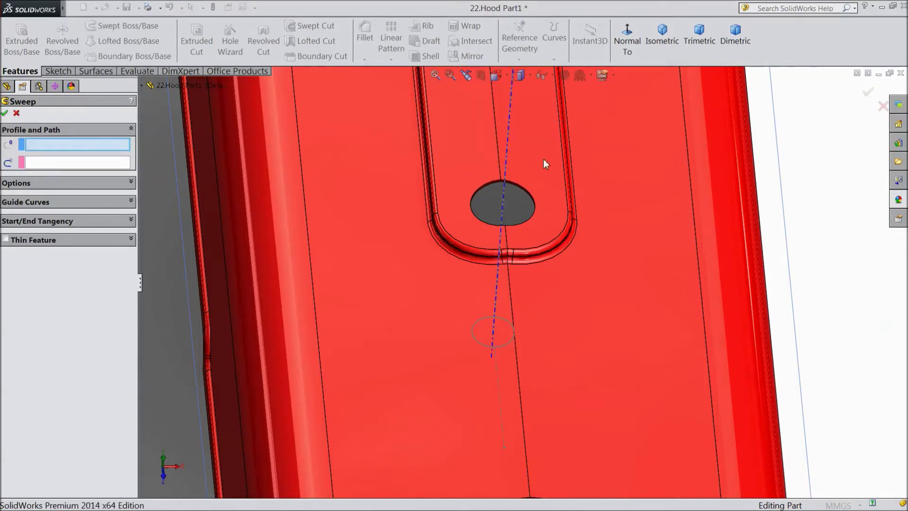
Set the circle as the sweep profile and the vertical 3D sketch line as the sweep path
click(494, 345)
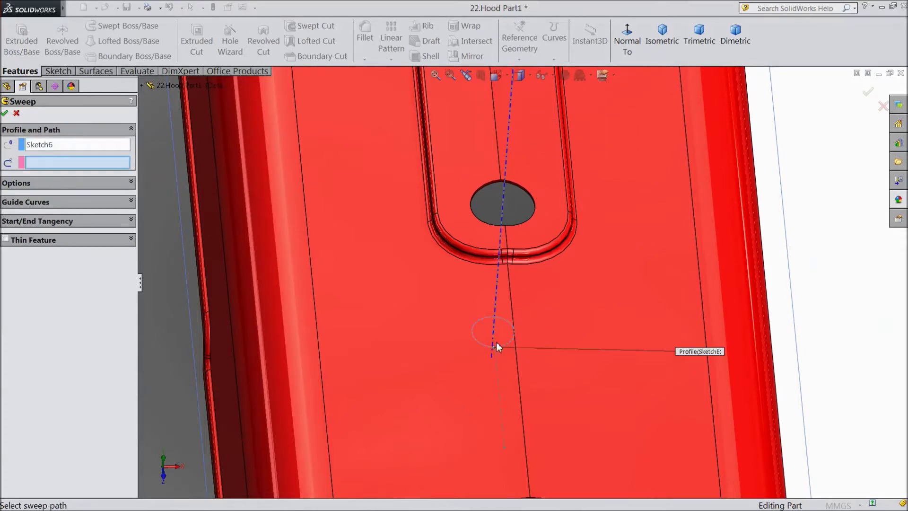
click(505, 162)
key(f)
middle_drag(550, 198, 627, 192)
scroll(521, 187, down, 3)
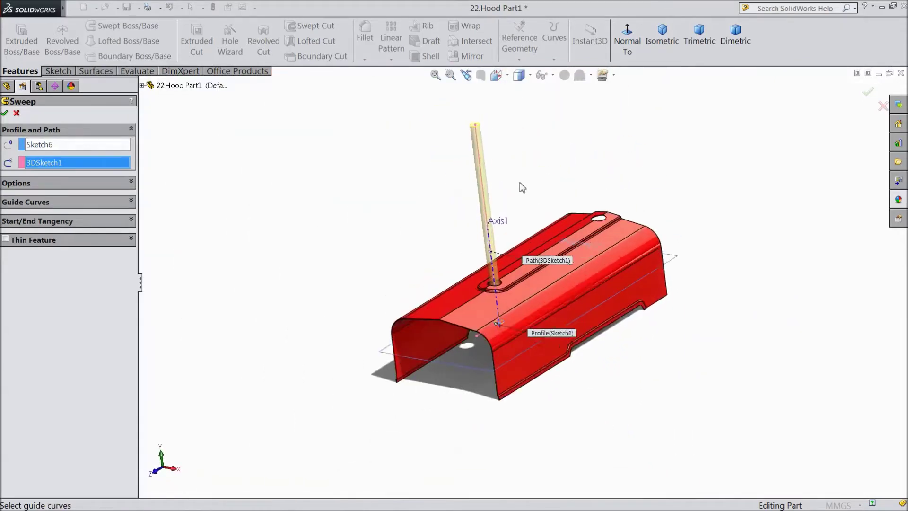
middle_drag(232, 197, 239, 234)
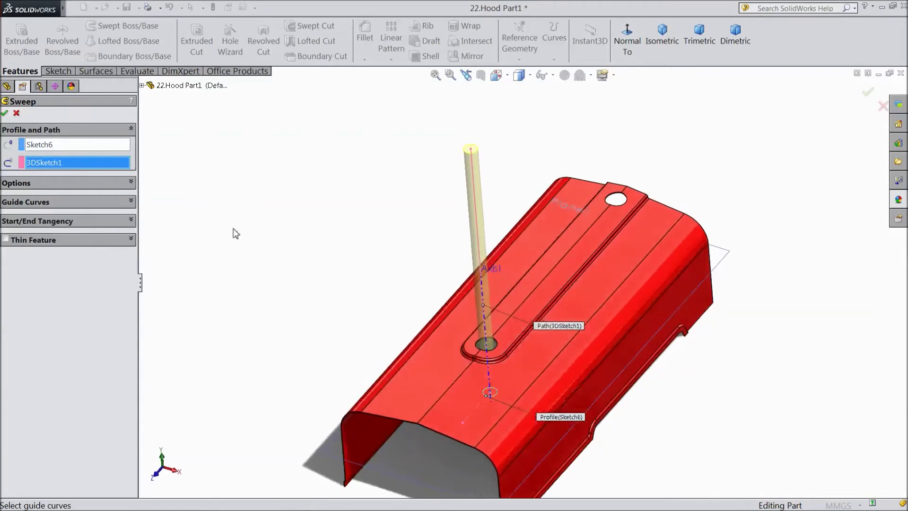
Make the sweep a one-direction thin feature with 5 mm wall thickness and finish the hollow pipe
click(6, 239)
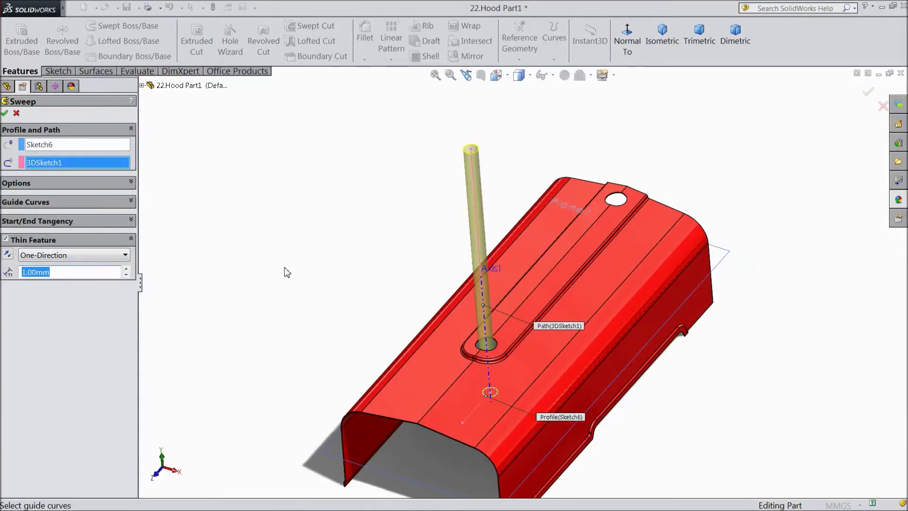
middle_drag(395, 196, 395, 289)
scroll(486, 308, down, 3)
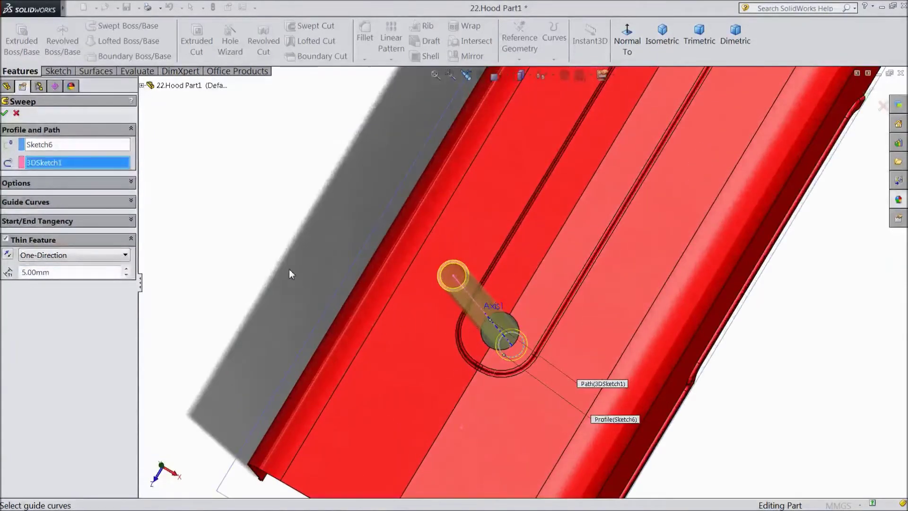
mouse_move(241, 197)
middle_down()
mouse_move(256, 196)
mouse_move(246, 214)
mouse_move(243, 194)
mouse_move(243, 203)
middle_up()
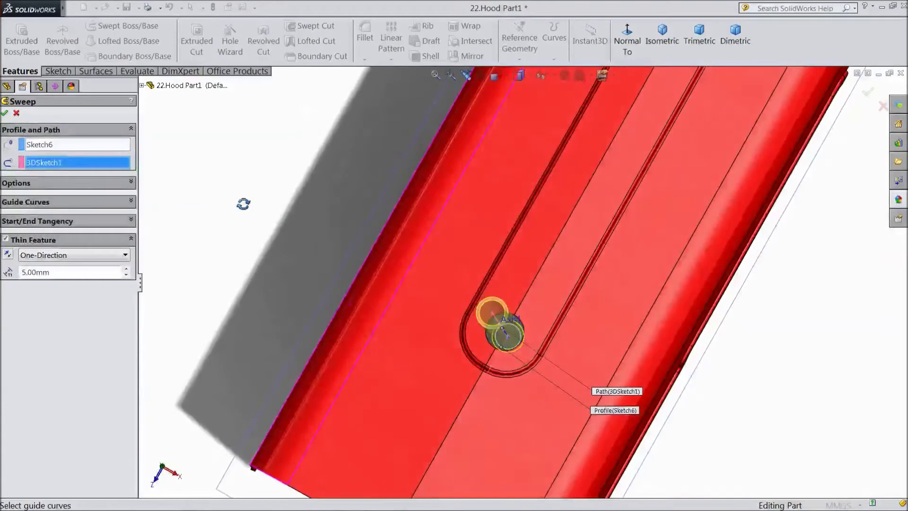
click(4, 113)
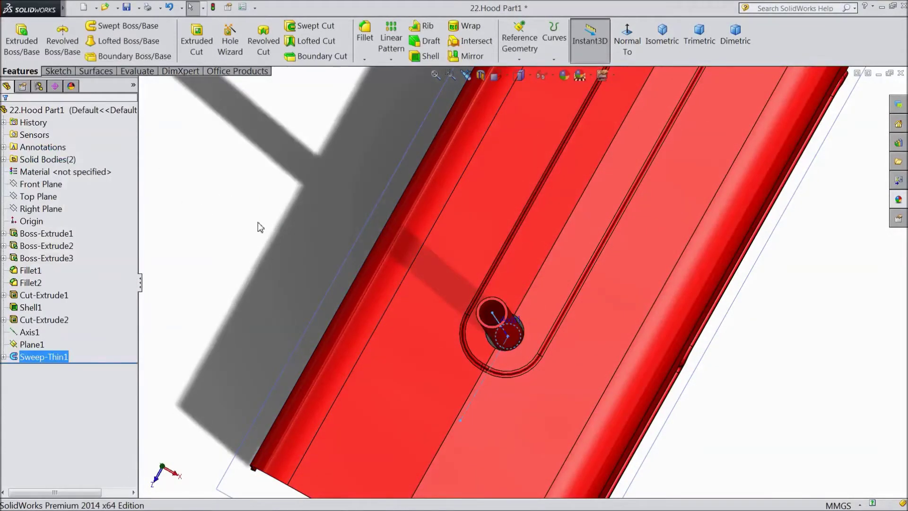
Apply a dark grey colour (RGB 64, 64, 64) to the swept pipe
key(f)
middle_drag(284, 268, 389, 180)
click(564, 75)
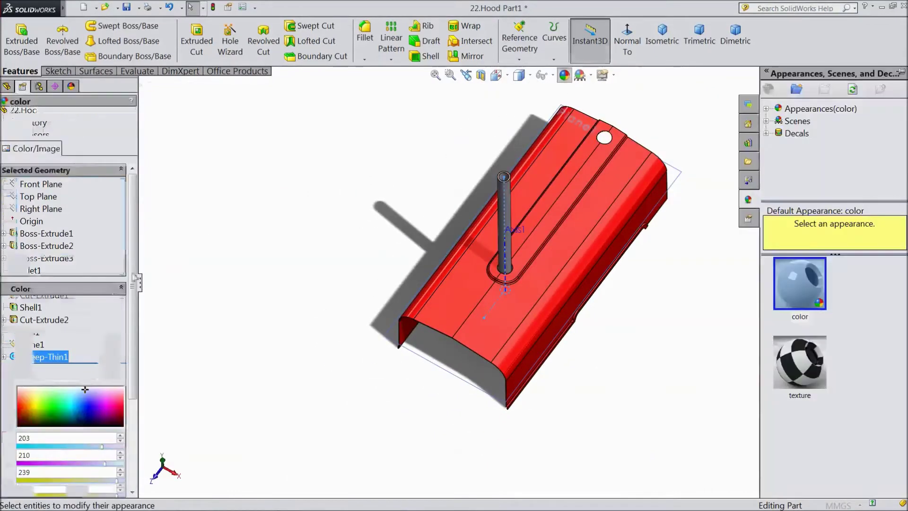
click(93, 369)
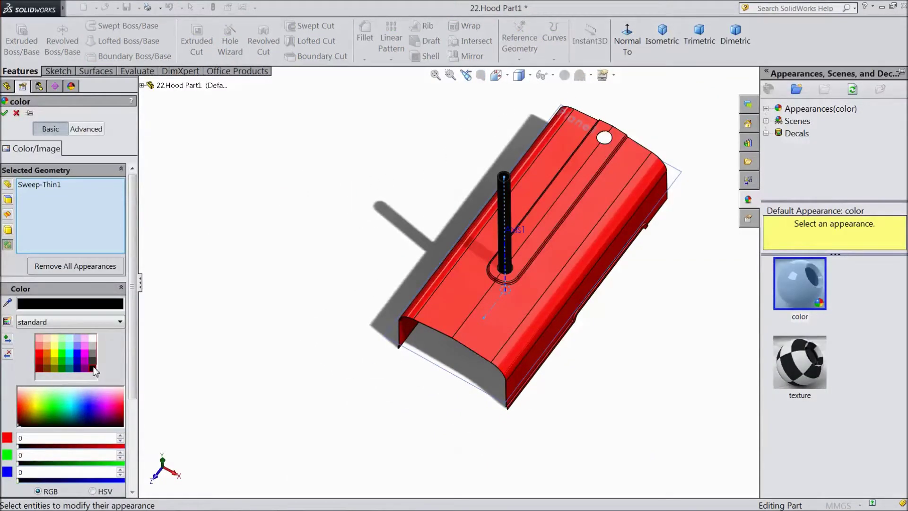
click(94, 362)
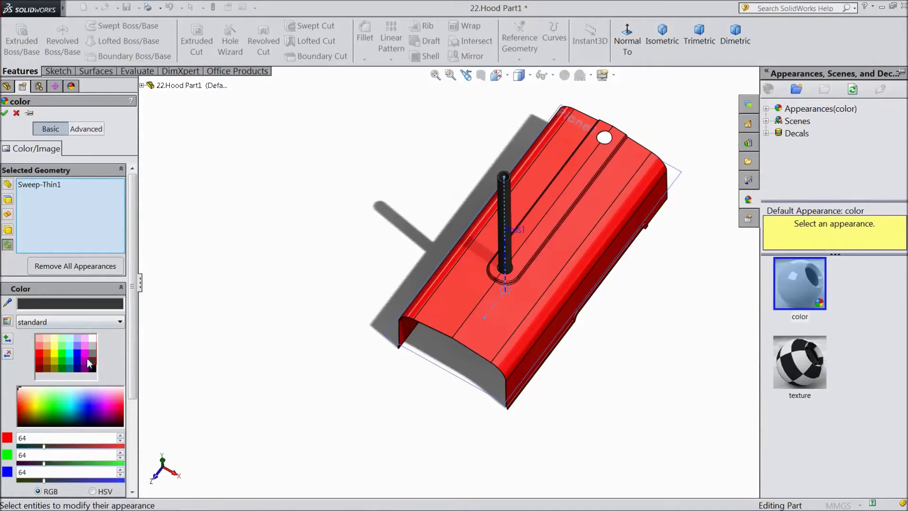
click(226, 256)
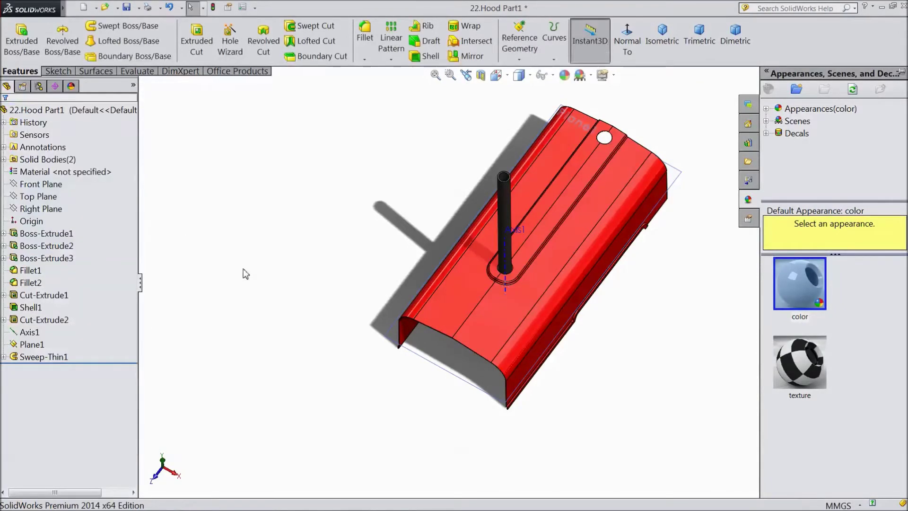
Hide the reference axis running through the pipe and the hood's hole
middle_drag(243, 269, 237, 219)
scroll(509, 294, down, 2)
scroll(510, 295, down, 2)
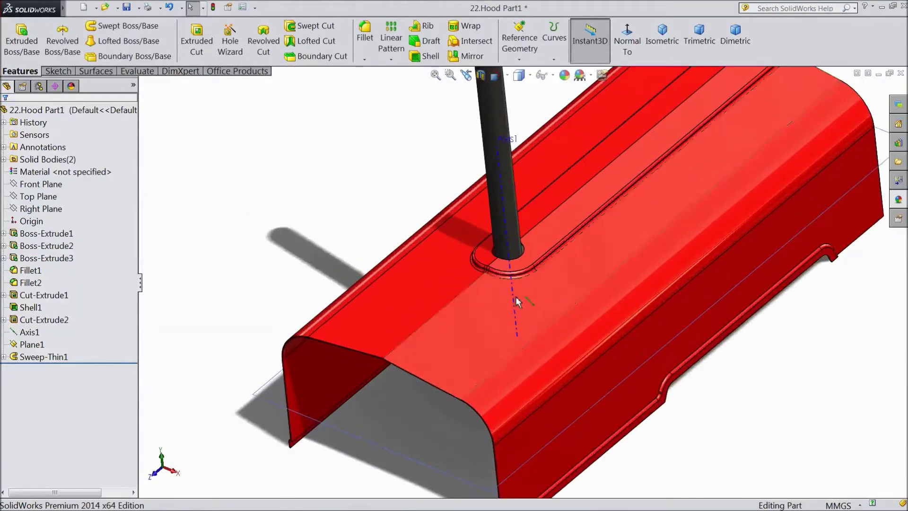
click(515, 301)
click(555, 270)
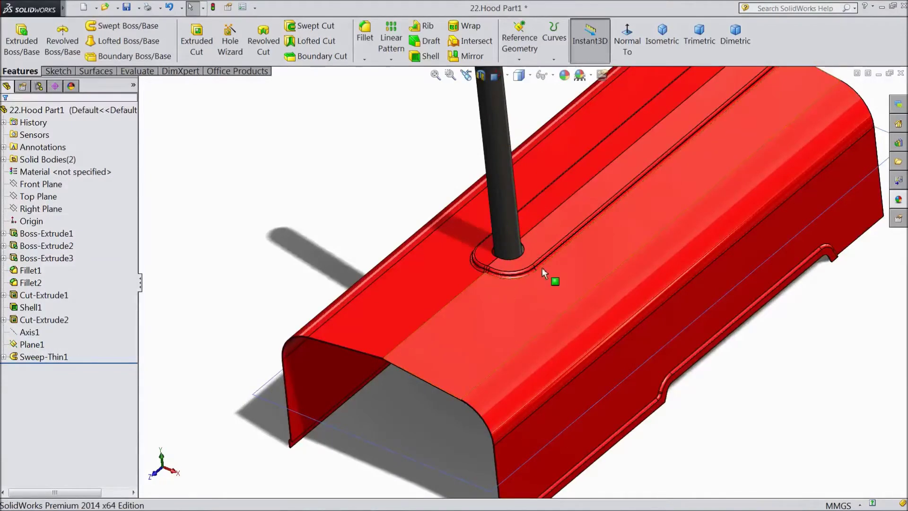
Start a new sketch on the Right Plane and view it face-on at the pipe's upper end
scroll(555, 276, up, 3)
middle_drag(378, 199, 246, 223)
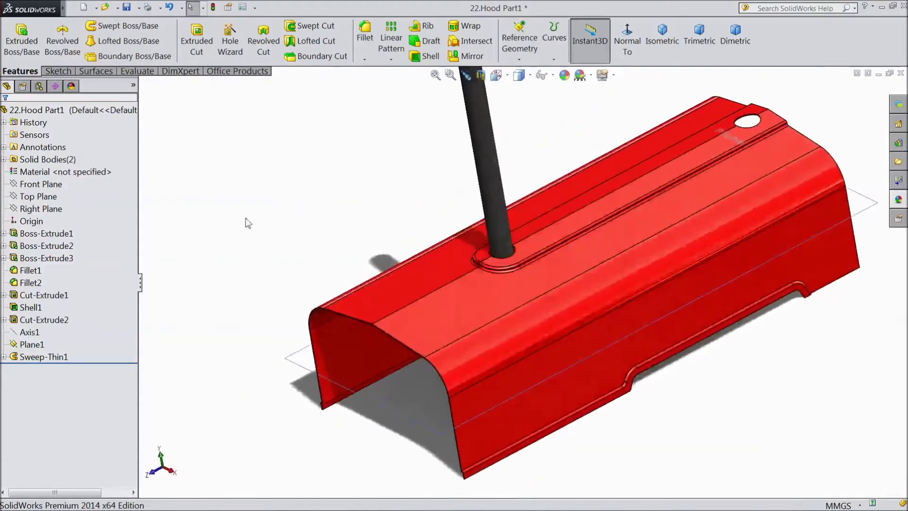
click(40, 209)
click(54, 206)
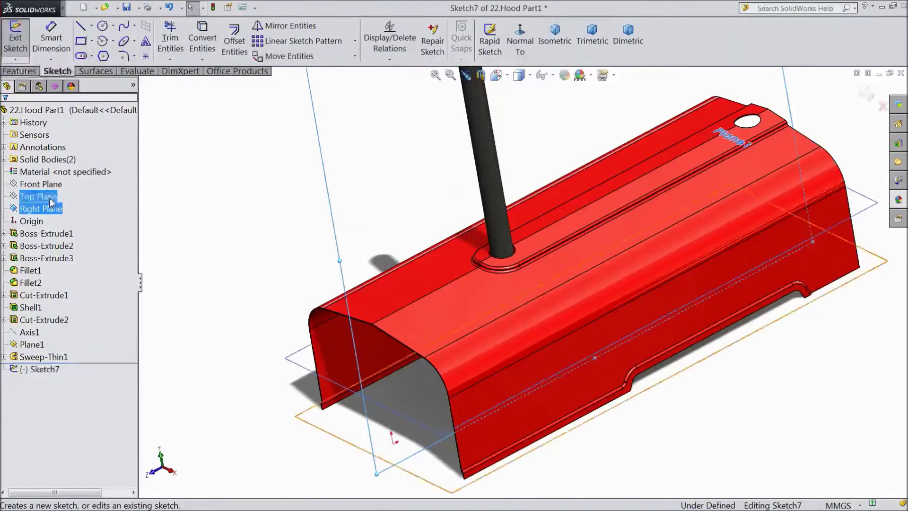
click(520, 47)
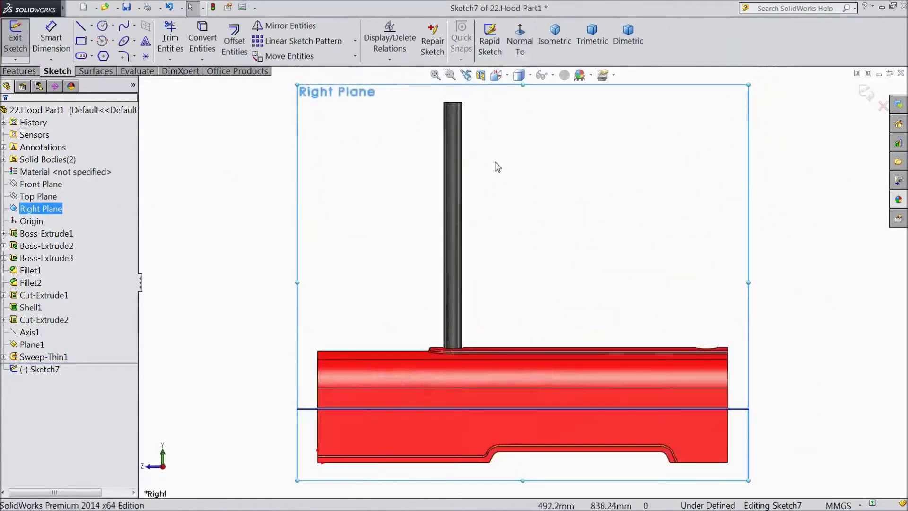
scroll(470, 108, down, 6)
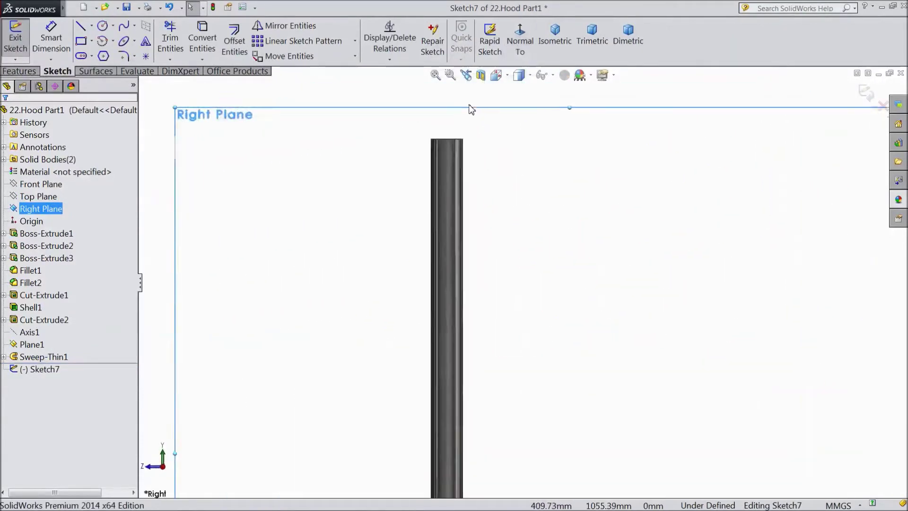
Sketch a tilted three-point corner rectangle, about 58 mm by 11 mm, just above the pipe's open end
click(91, 41)
click(113, 85)
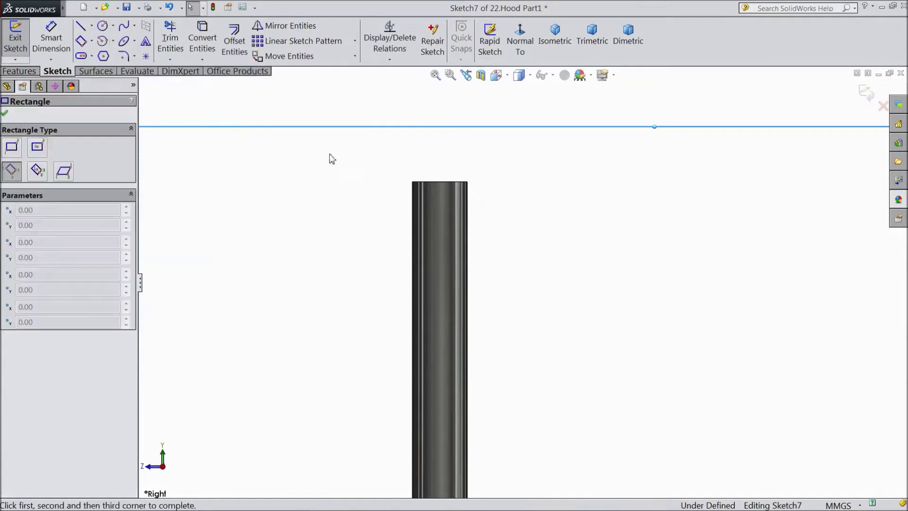
scroll(470, 172, down, 3)
click(477, 215)
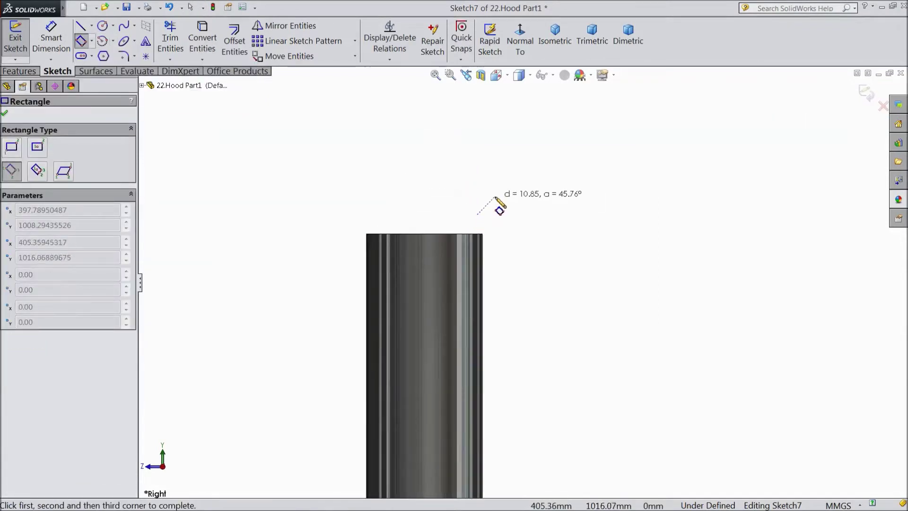
click(495, 198)
click(405, 100)
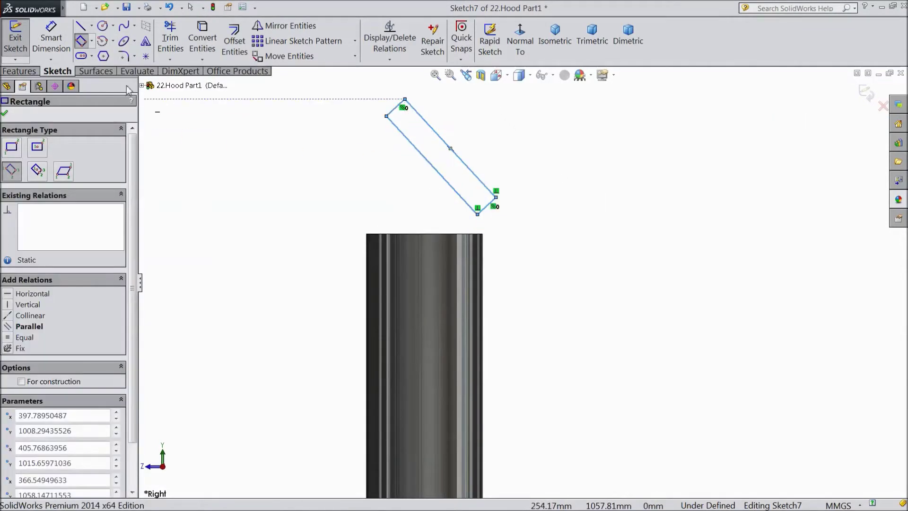
Dimension the tilted rectangle's long side as 25 mm and its short side as 4 mm
click(52, 38)
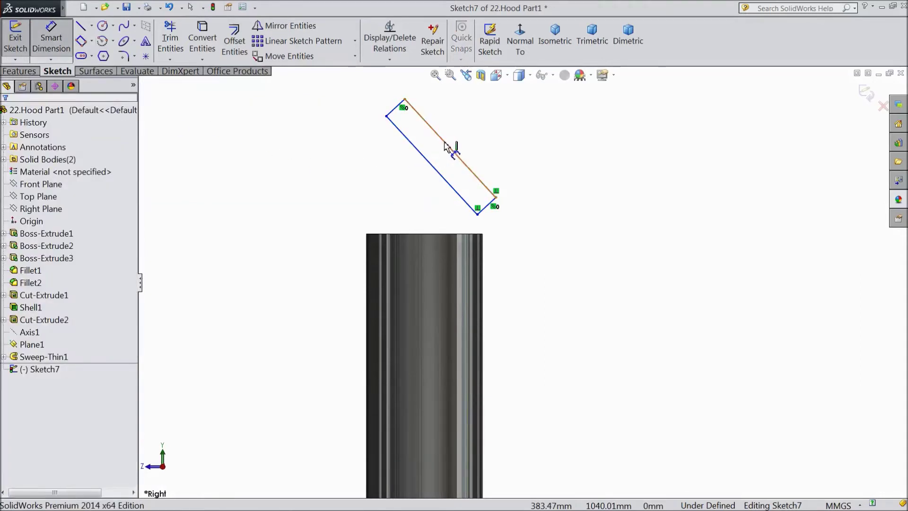
click(453, 150)
click(473, 133)
text(25)
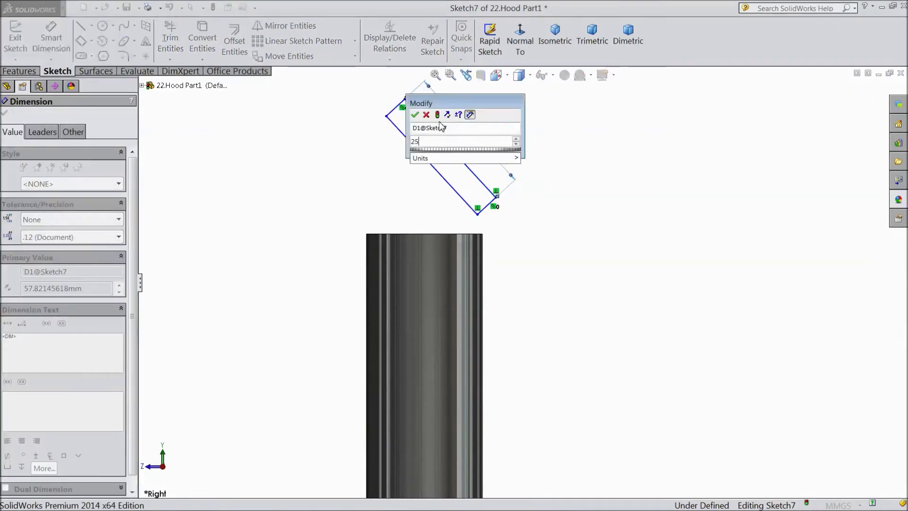
click(416, 115)
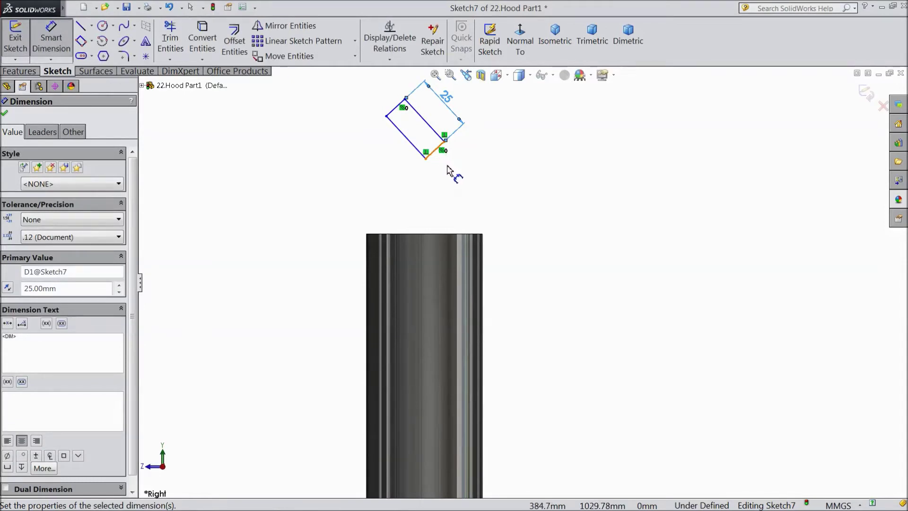
click(436, 154)
click(469, 178)
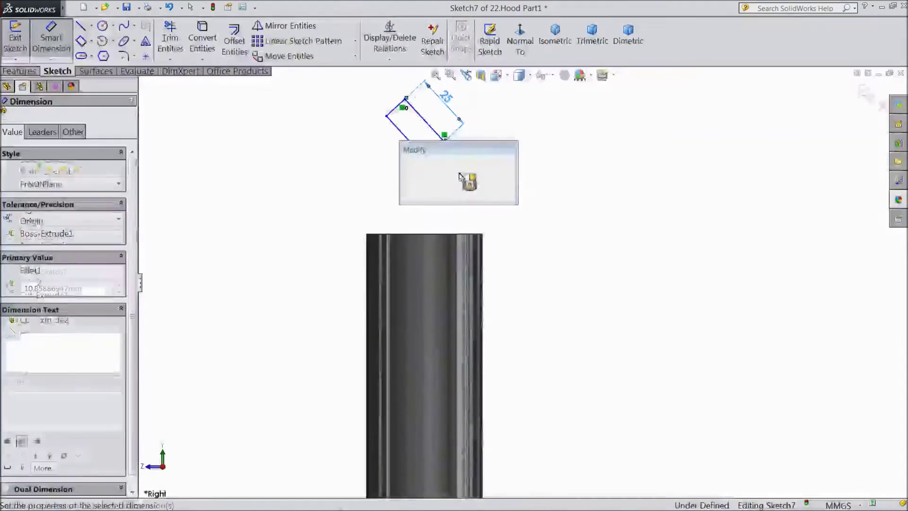
text(4)
click(408, 163)
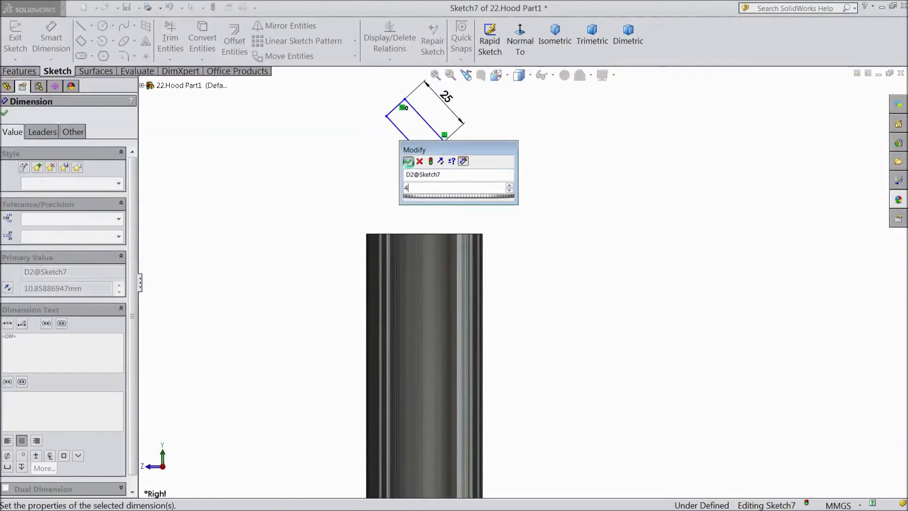
Re-enter the rectangle's long-side dimension as 25 mm
scroll(437, 108, down, 2)
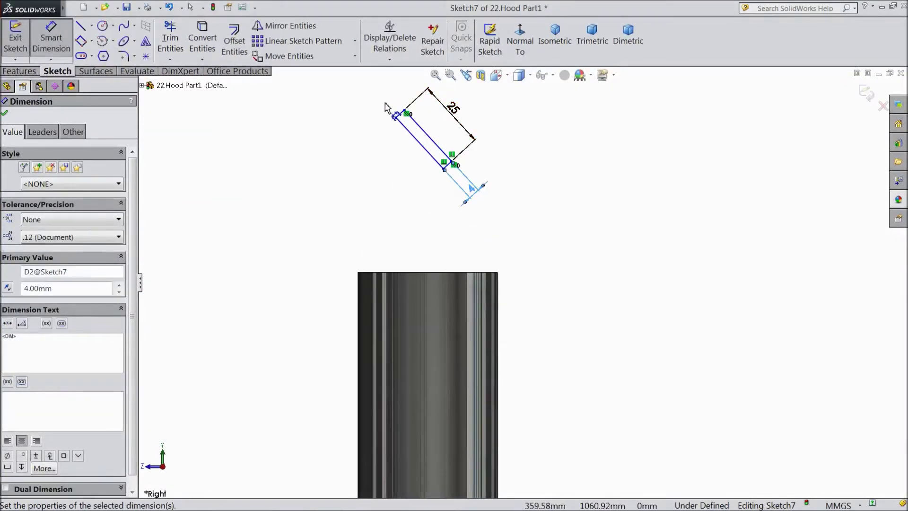
double_click(474, 124)
text(20)
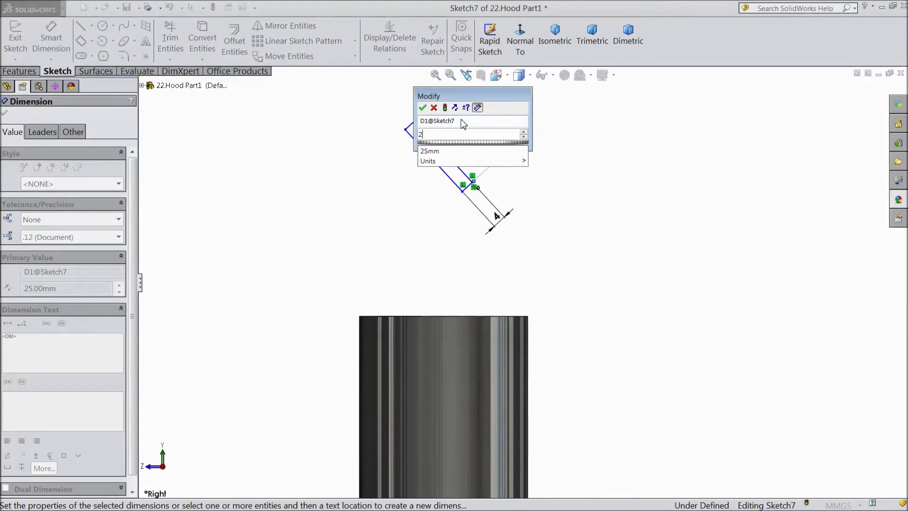
key(Return)
Set the vertical distance between the rectangle's lowest corner and the pipe's top edge to 3 mm
scroll(454, 214, down, 2)
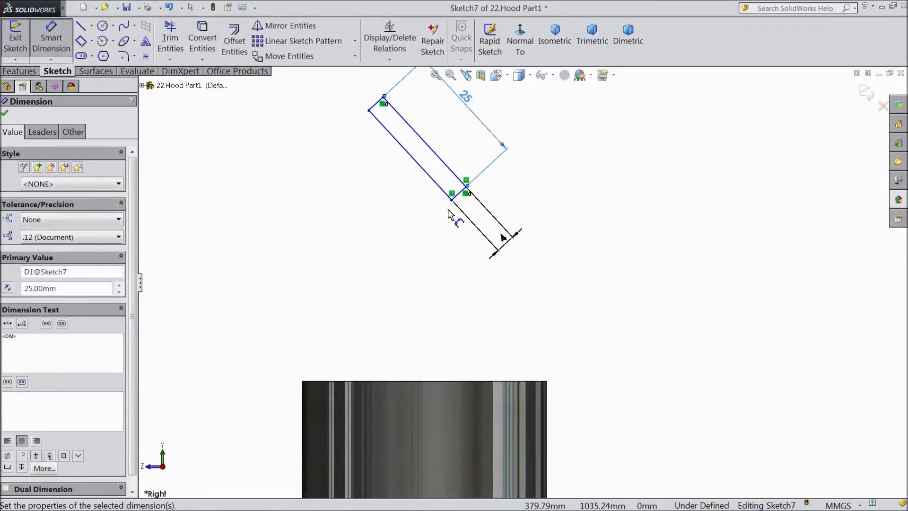
click(451, 201)
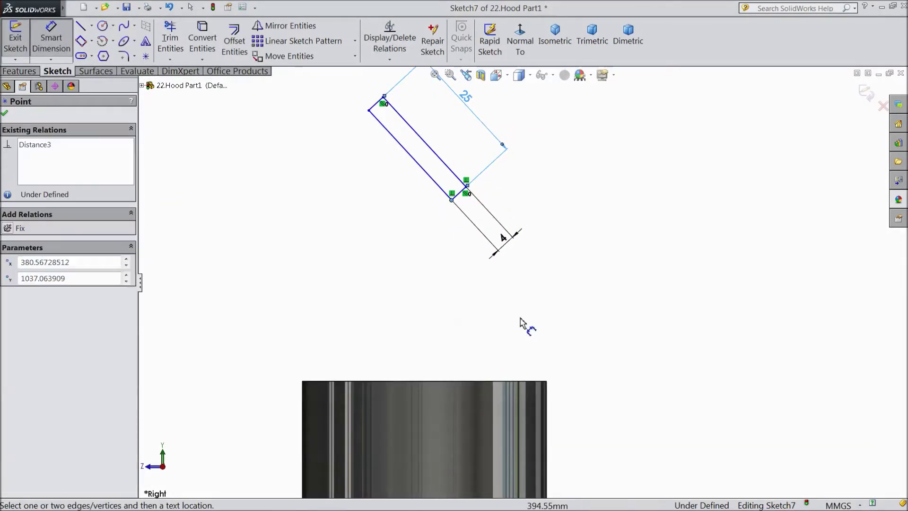
click(547, 381)
click(671, 307)
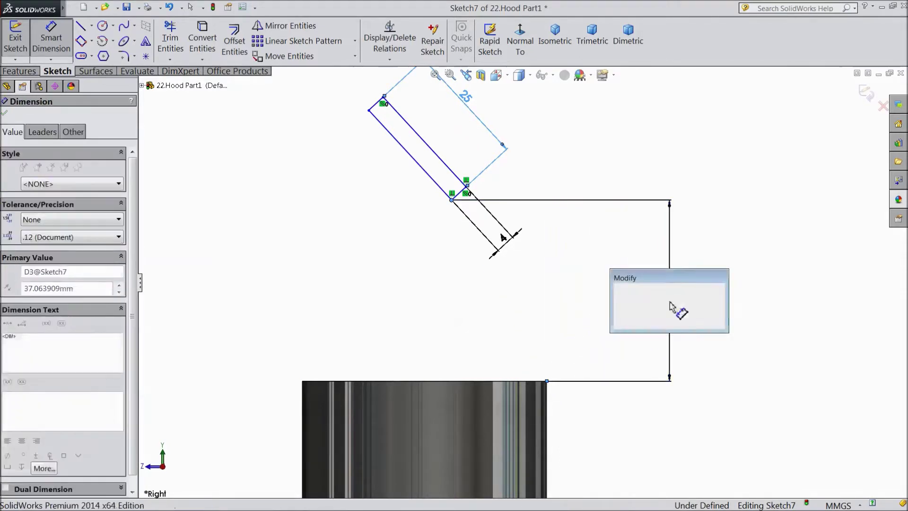
text(3)
key(Return)
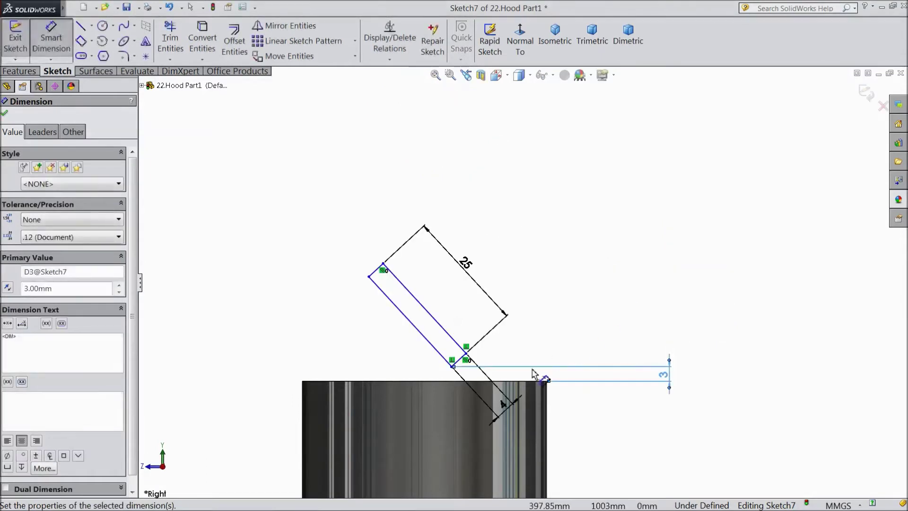
Set the horizontal distance from the rectangle's lowest corner to the pipe's top corner to 3 mm, reversed so the corner lies outside the pipe
click(453, 367)
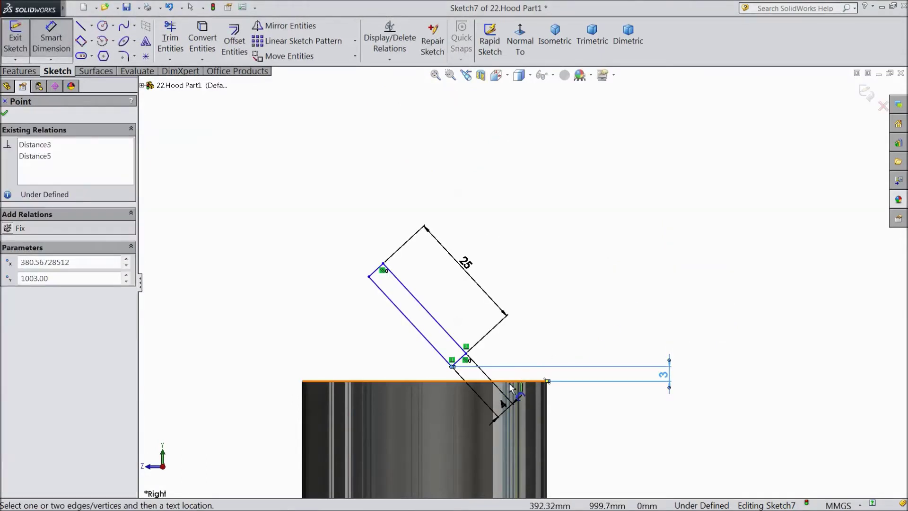
click(548, 381)
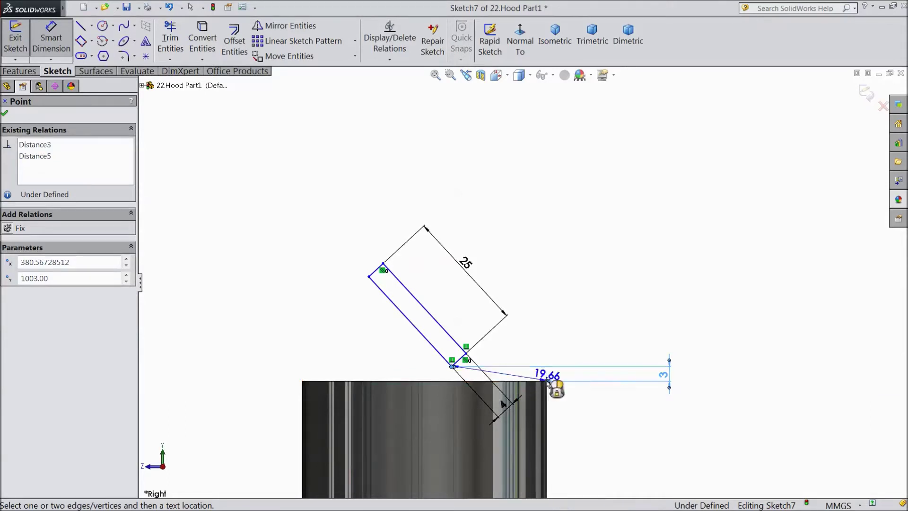
click(497, 211)
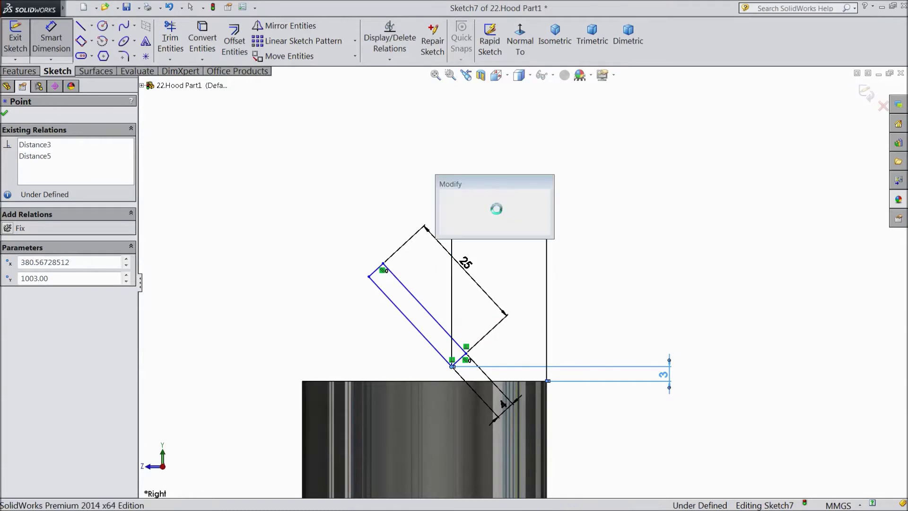
text(3)
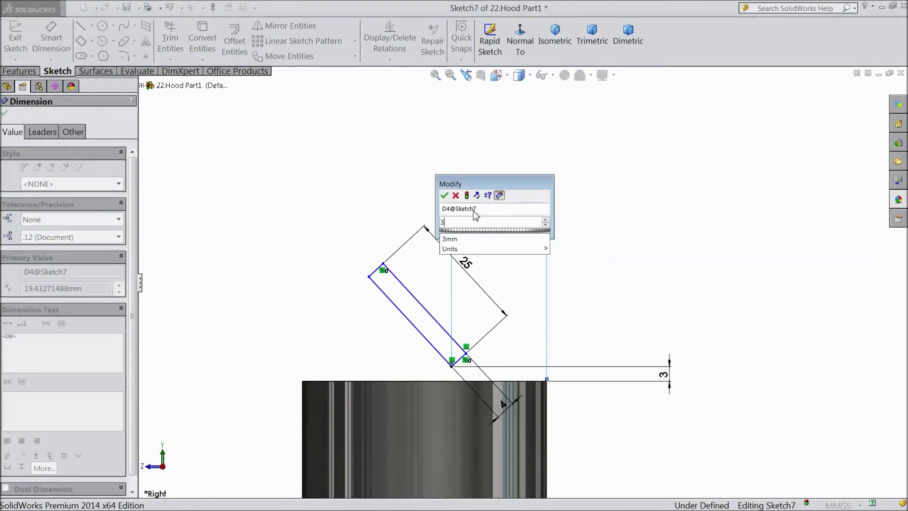
click(476, 196)
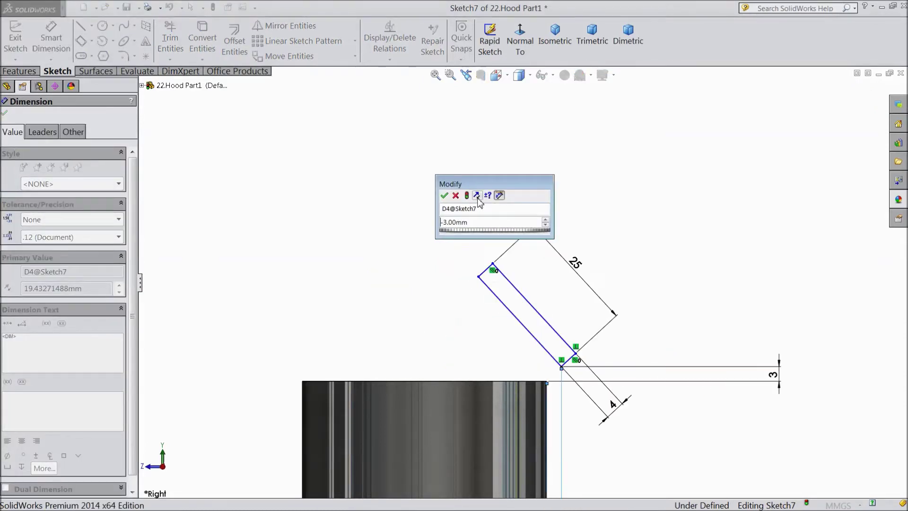
click(445, 196)
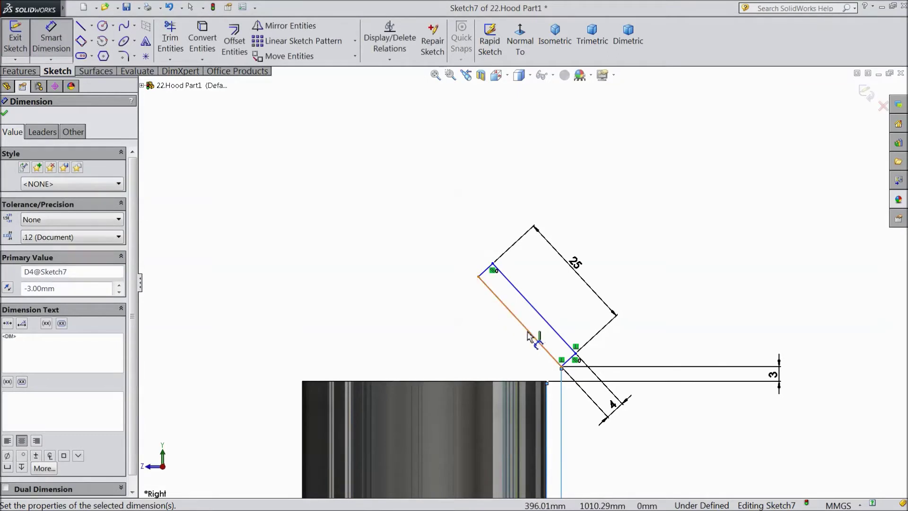
Dimension the angle between the rectangle's lower long side and the pipe's top edge as 45 degrees and finish dimensioning
click(530, 337)
click(530, 381)
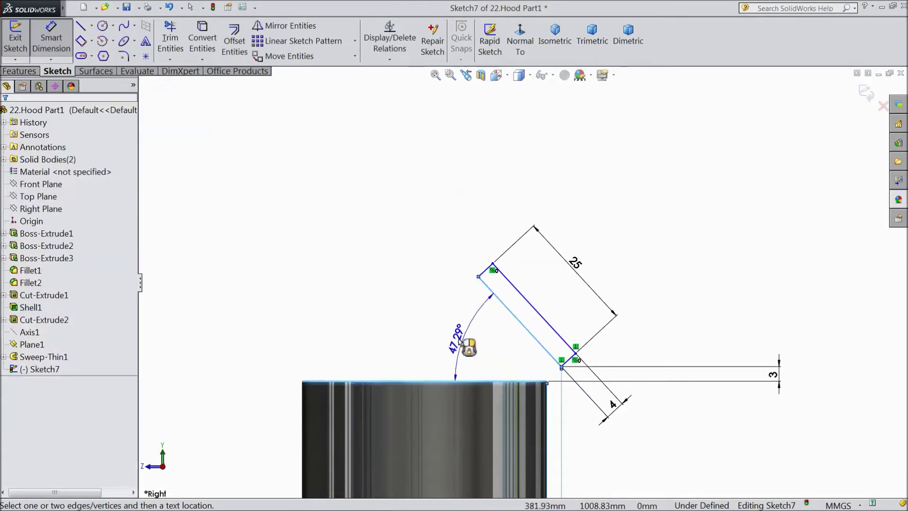
click(267, 274)
text(45)
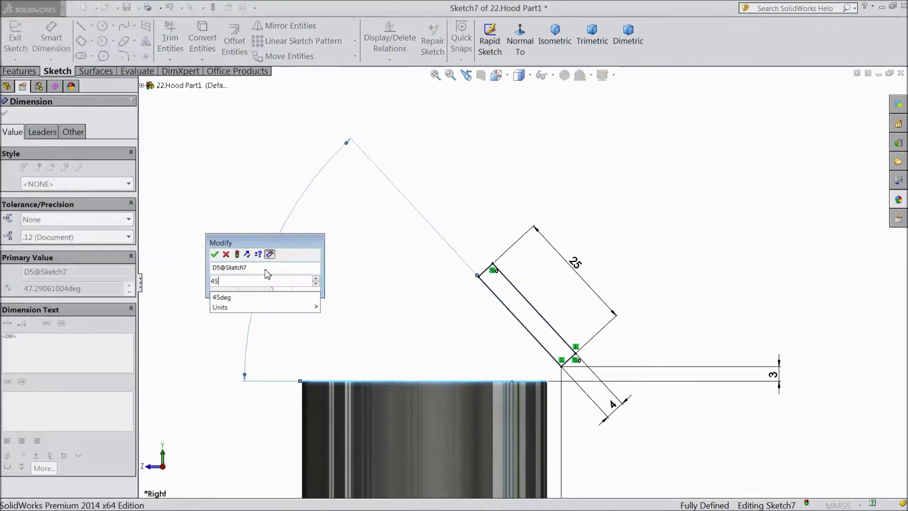
click(214, 255)
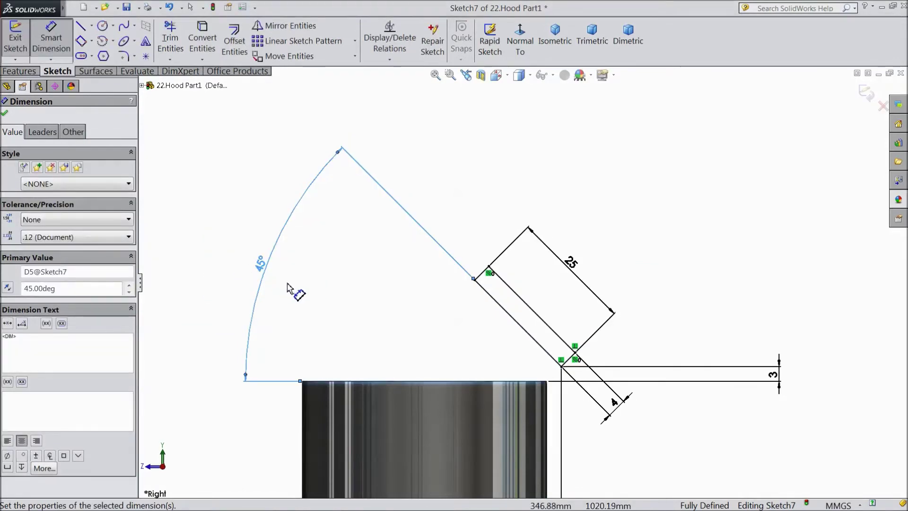
click(6, 114)
Revolve the rectangle 360 degrees about its upper 4 mm side to form a tilted disc-shaped cap
click(20, 71)
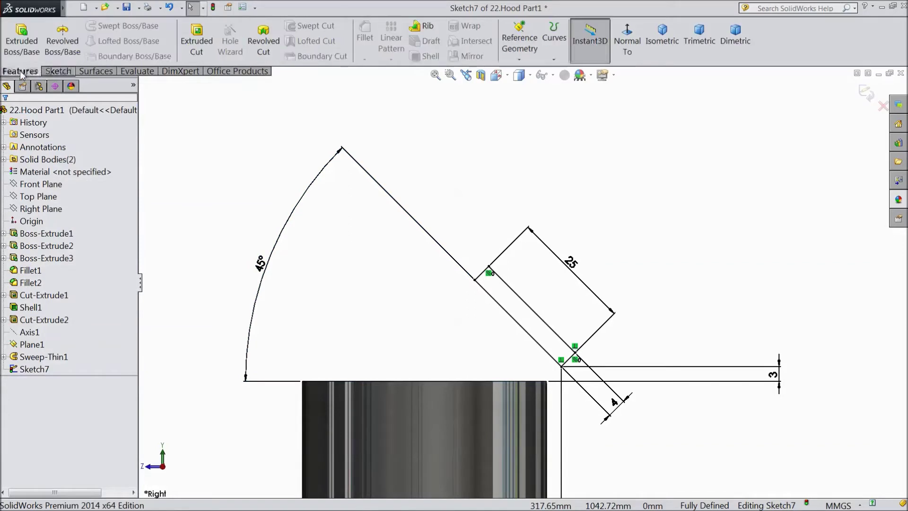
click(66, 51)
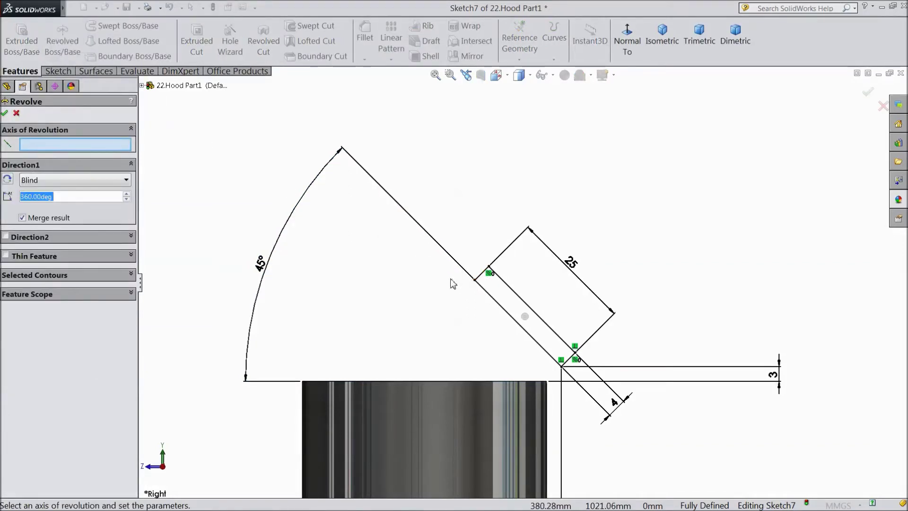
click(481, 280)
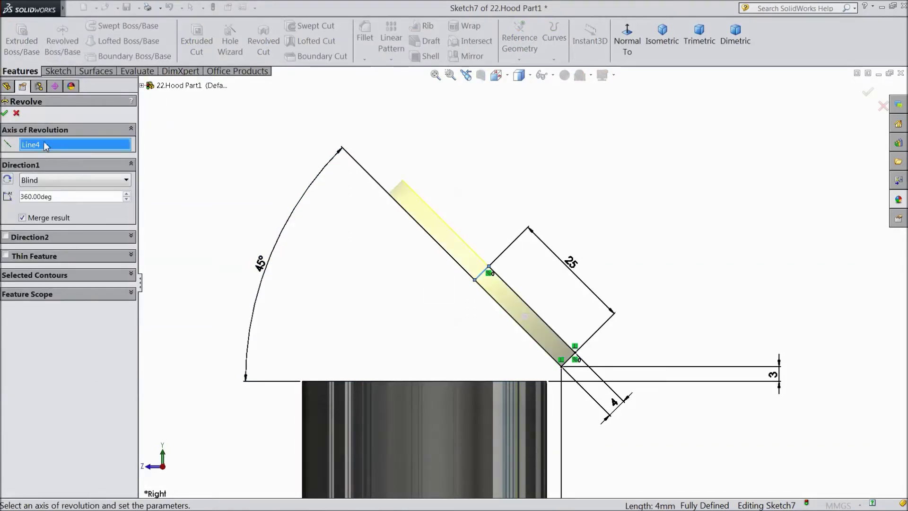
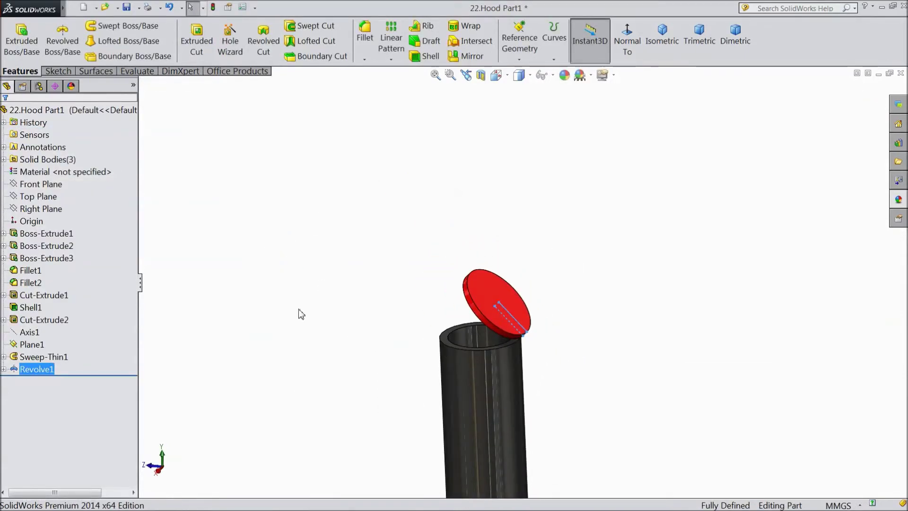
Start another sketch on the Right Plane and orient the view normal to it, near the revolved disc
click(40, 209)
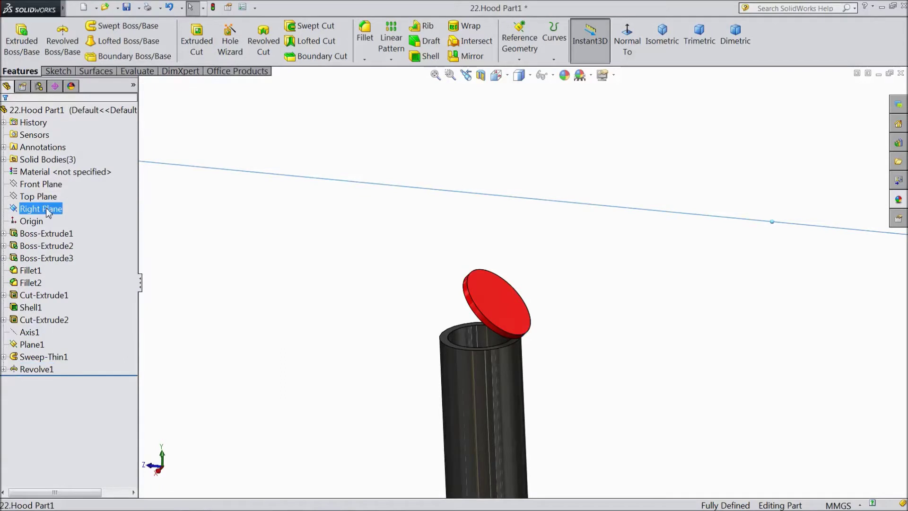
click(56, 198)
click(519, 40)
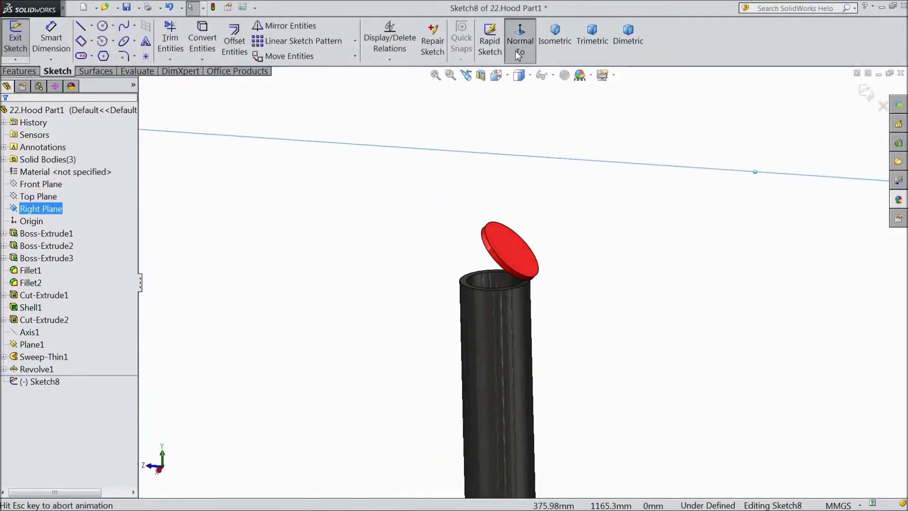
Sketch a vertical straight slot over the pipe's outer edge near its top, about 26.7 mm between centres and 17.3 mm wide
click(93, 56)
click(92, 55)
click(93, 57)
click(94, 57)
click(94, 59)
click(93, 59)
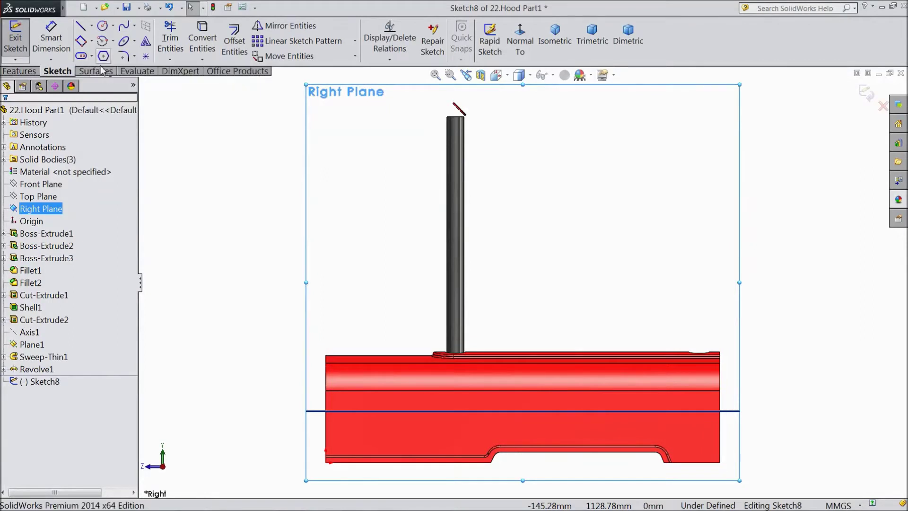
click(95, 61)
click(115, 71)
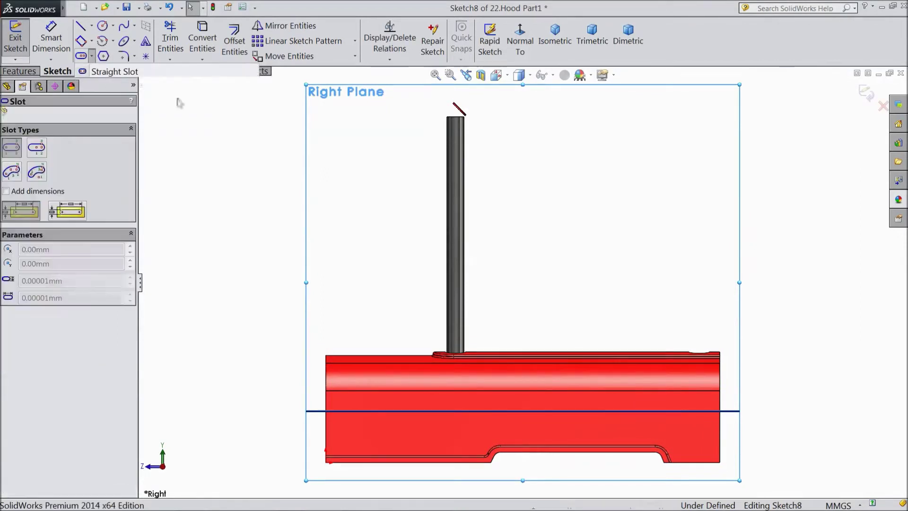
scroll(478, 185, down, 5)
scroll(478, 187, down, 4)
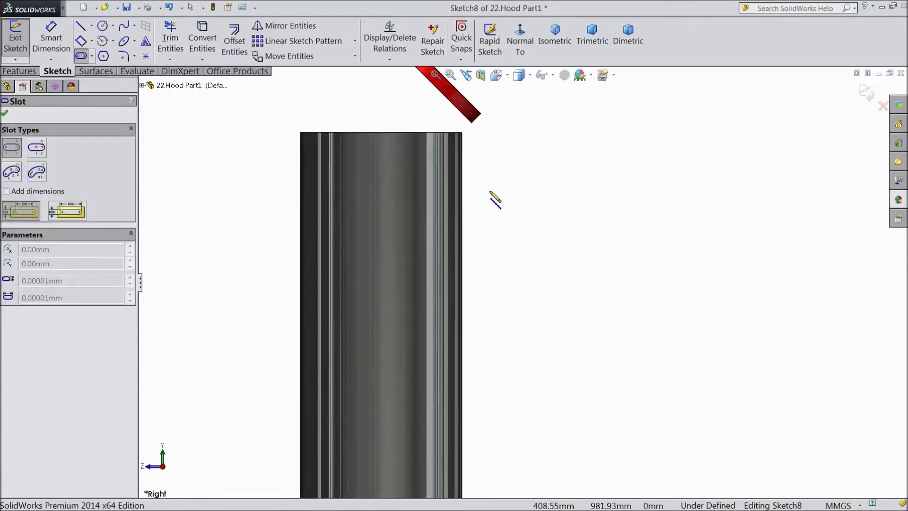
click(478, 159)
click(478, 244)
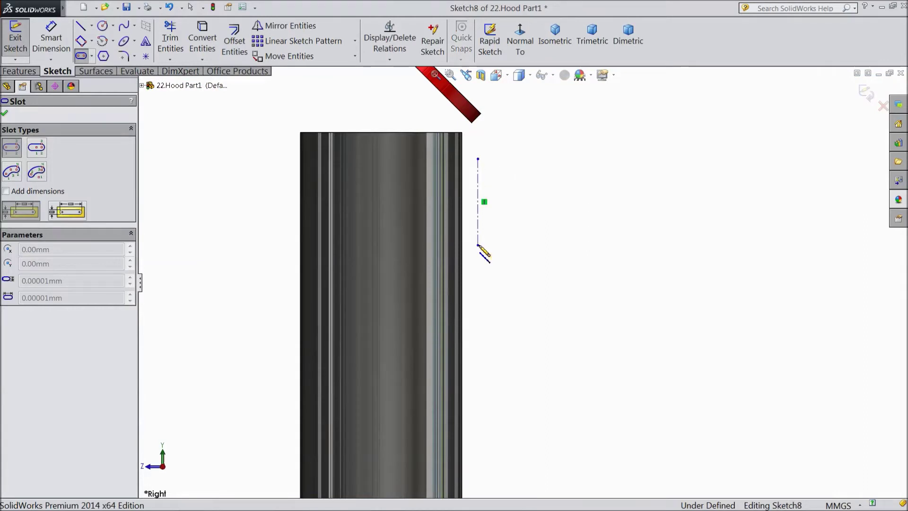
click(507, 237)
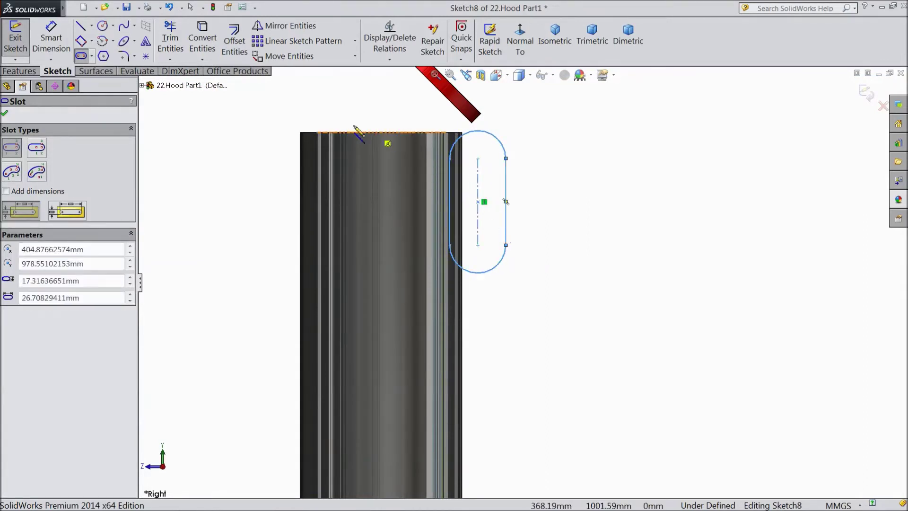
Set the distance between the slot's two arc centres to 10 mm
click(51, 42)
click(478, 194)
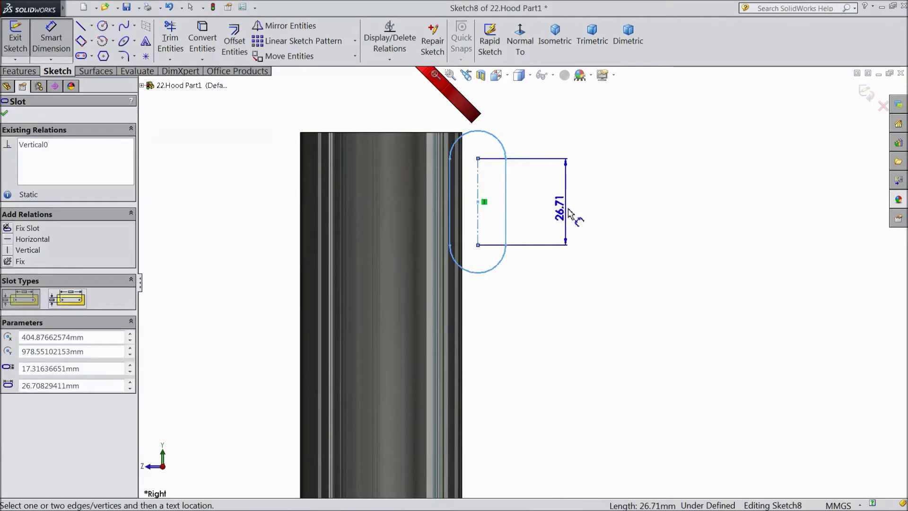
click(571, 210)
text(10)
key(Return)
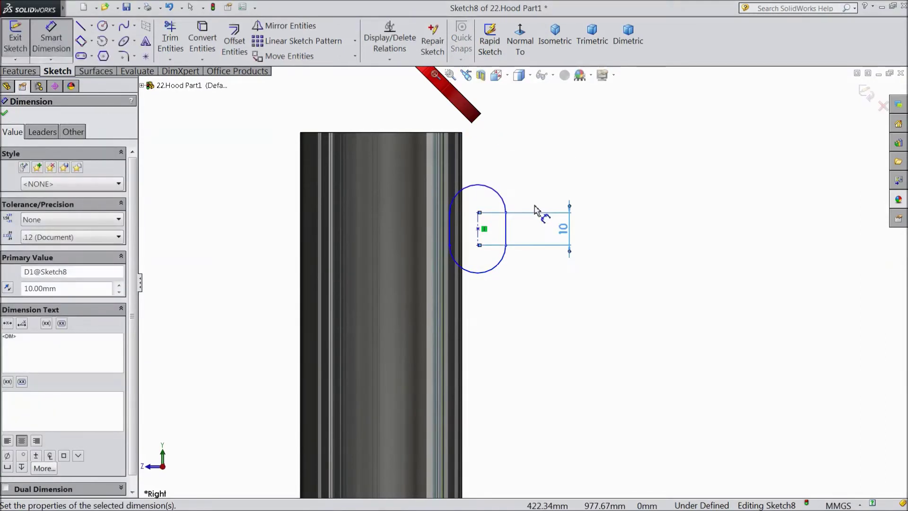
Set the radius of the slot's rounded ends to 3 mm
scroll(496, 222, down, 2)
click(533, 195)
click(524, 166)
text(3)
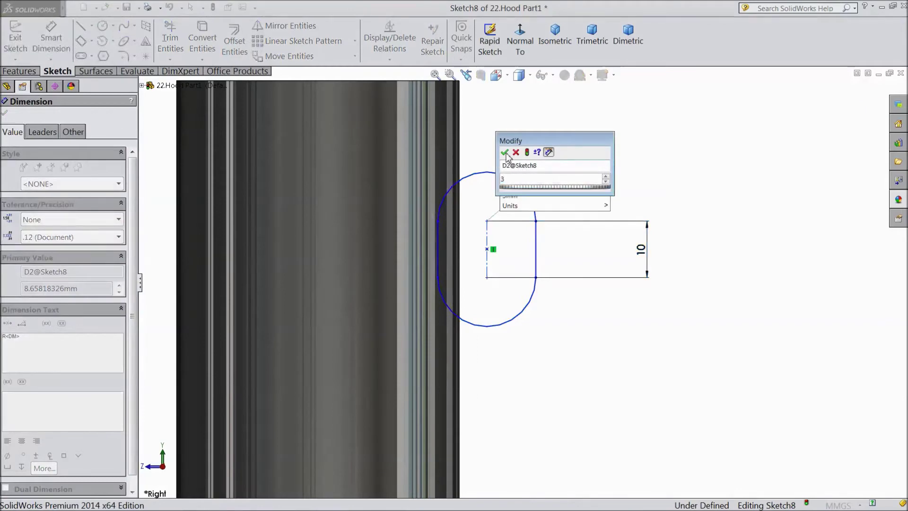
click(505, 152)
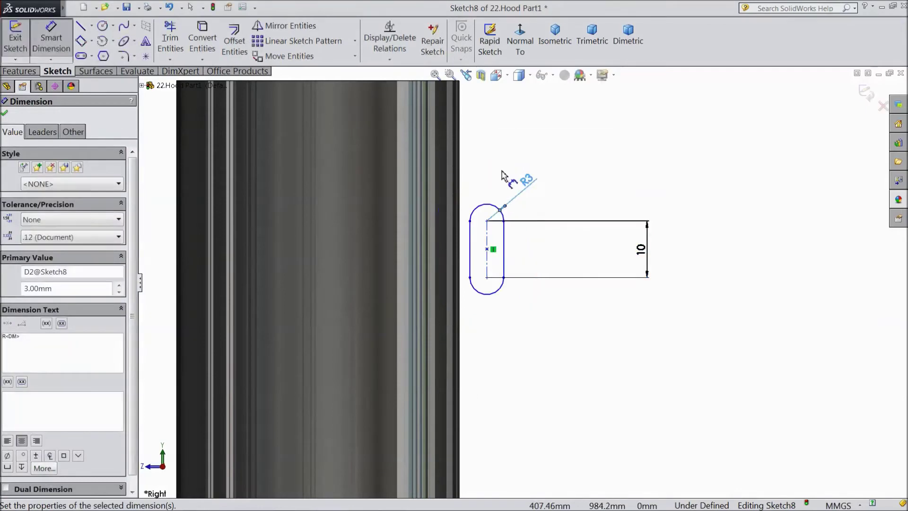
Set the vertical distance from the pipe's top corner to the slot's upper arc centre to 3 mm
click(488, 226)
scroll(487, 211, up, 2)
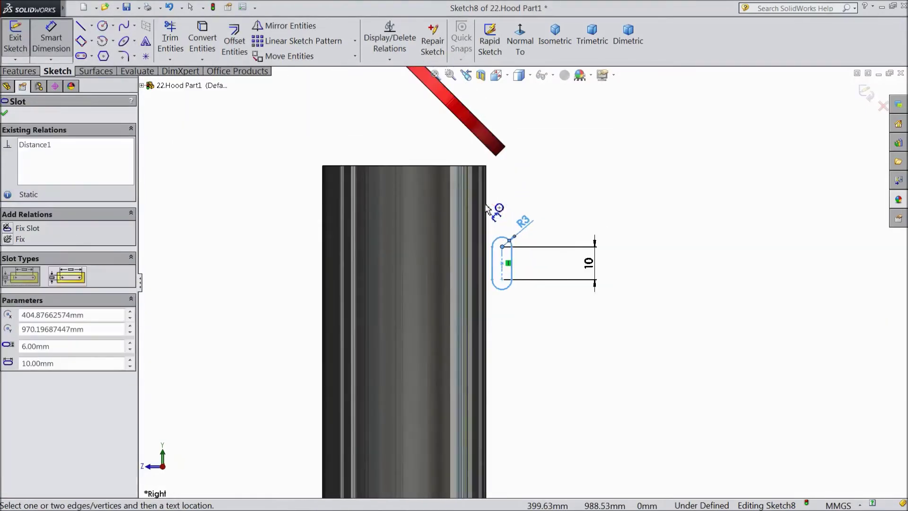
click(486, 166)
click(502, 247)
click(579, 194)
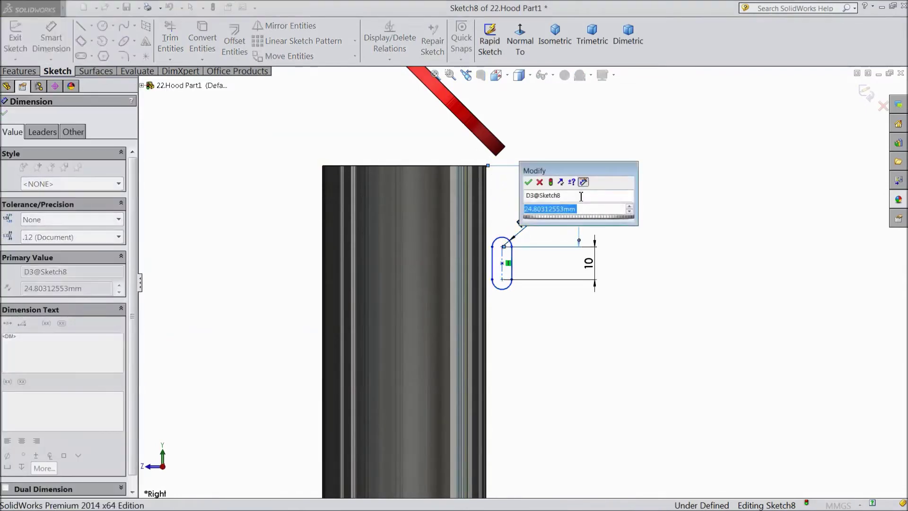
text(3)
click(528, 183)
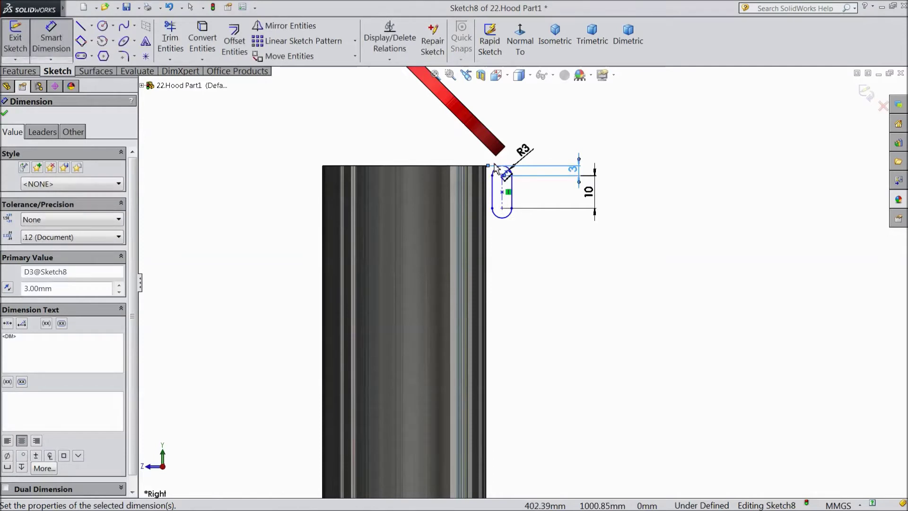
Set the horizontal distance between the pipe's outer edge and the slot's inner side to 1 mm, reversed so the slot overlaps the pipe
scroll(487, 238, down, 5)
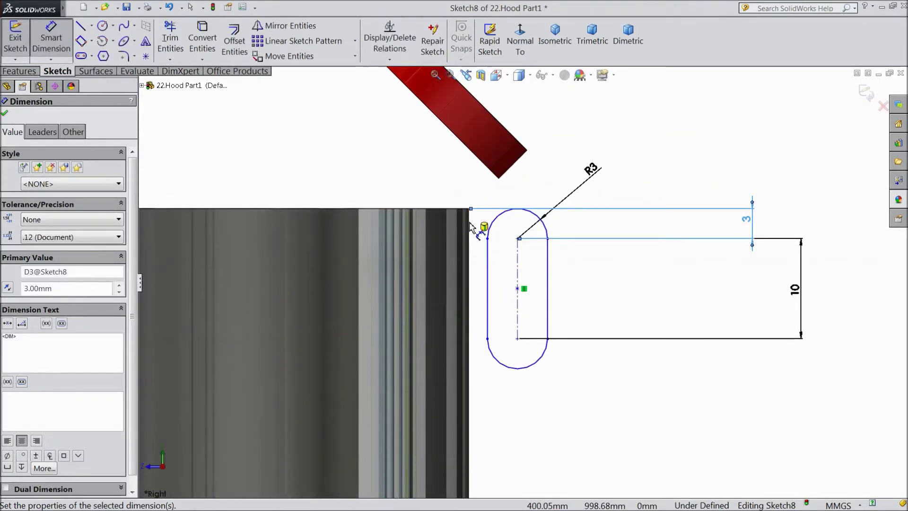
click(488, 239)
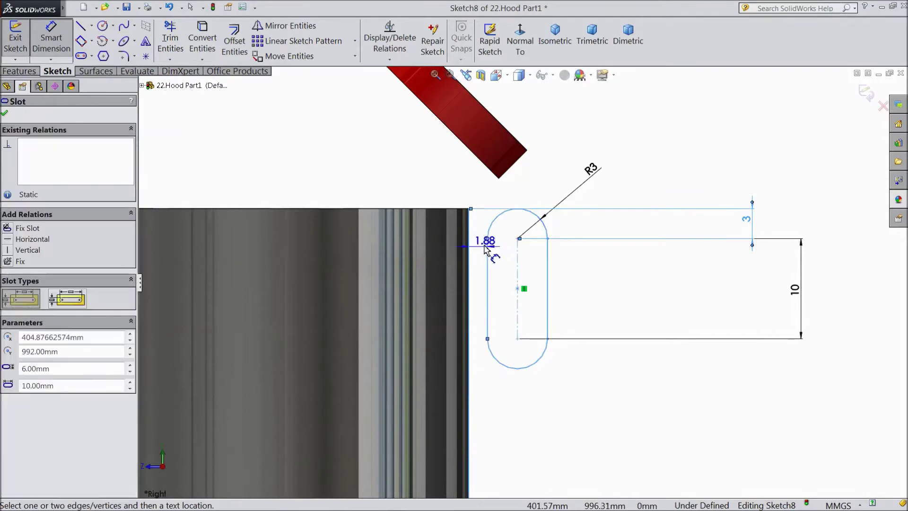
click(480, 196)
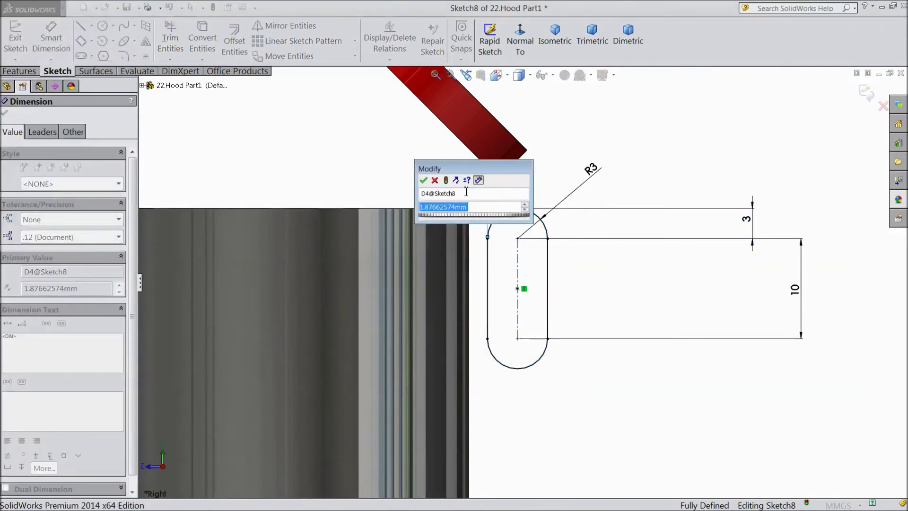
text(1)
click(446, 181)
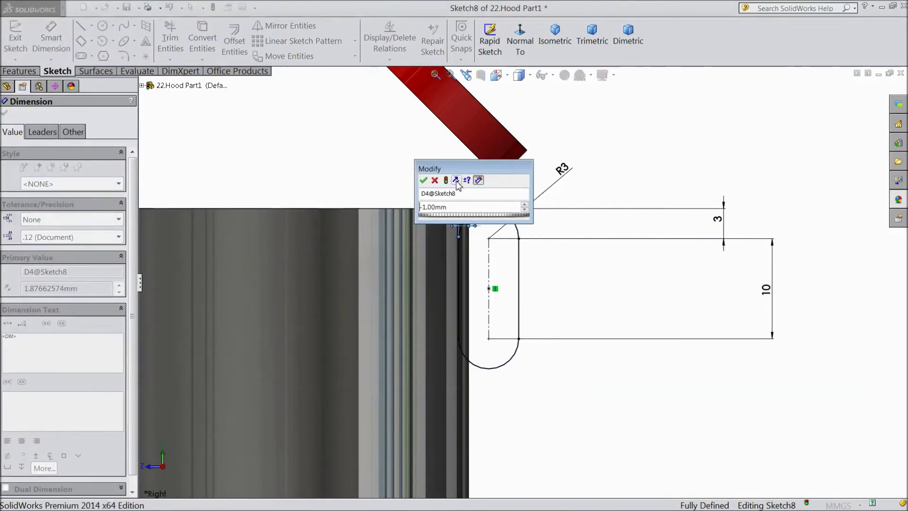
click(423, 180)
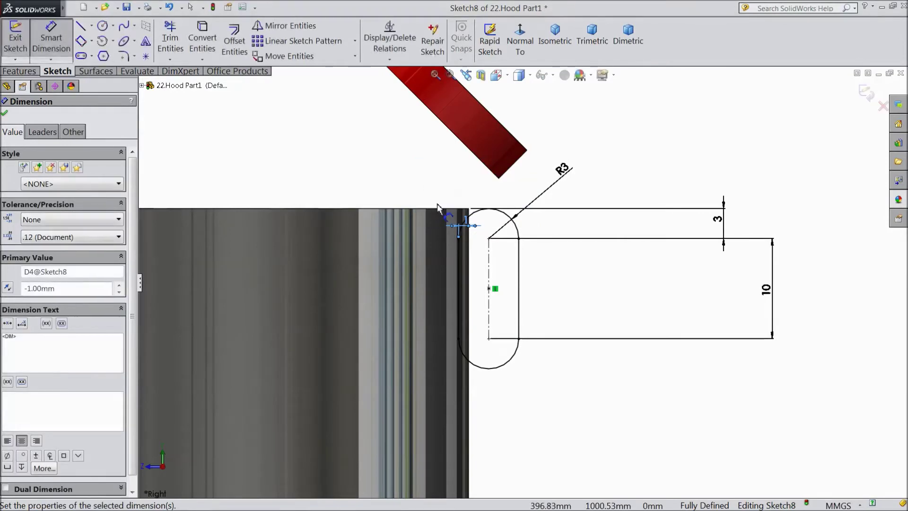
Extrude the slot profile 5 mm with the Mid Plane end condition and Merge result on
click(20, 71)
click(20, 50)
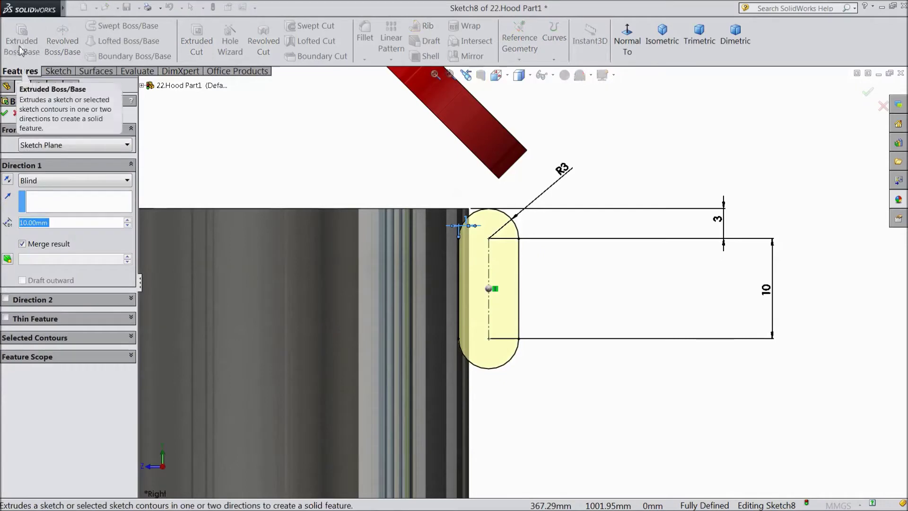
text(5)
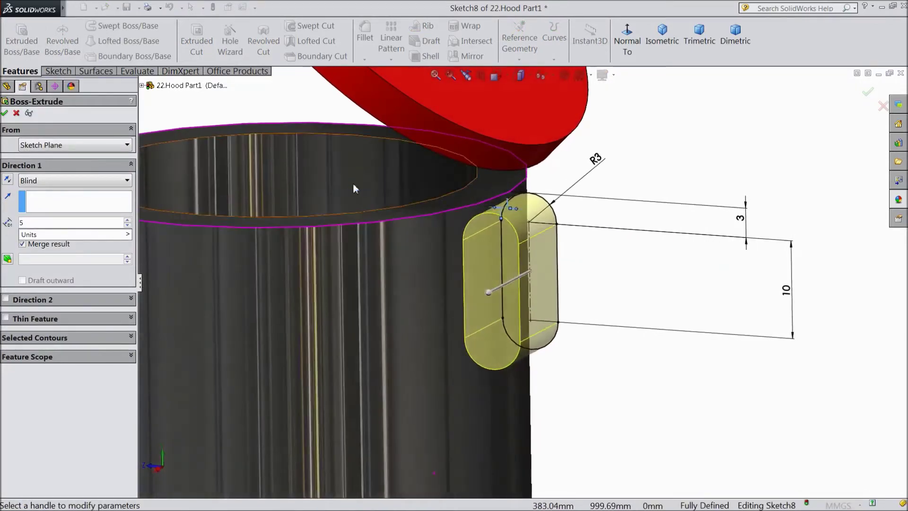
key(Return)
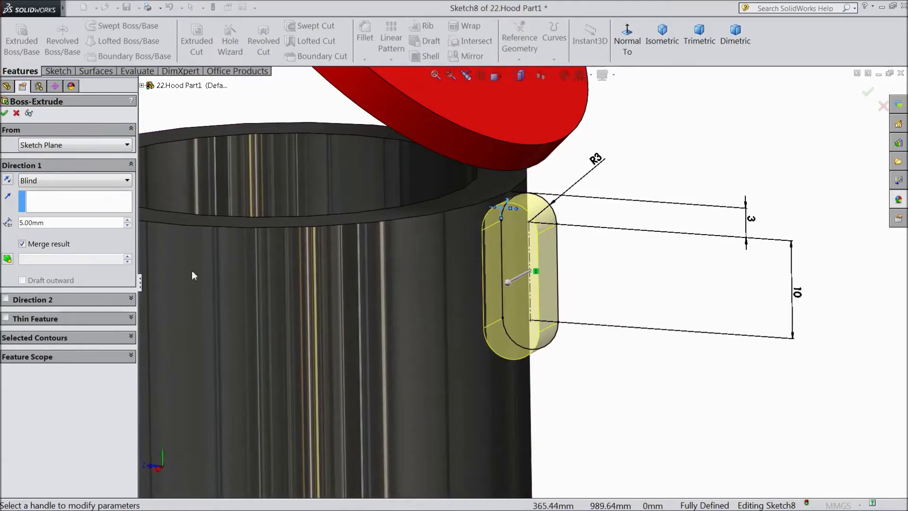
click(71, 180)
click(42, 256)
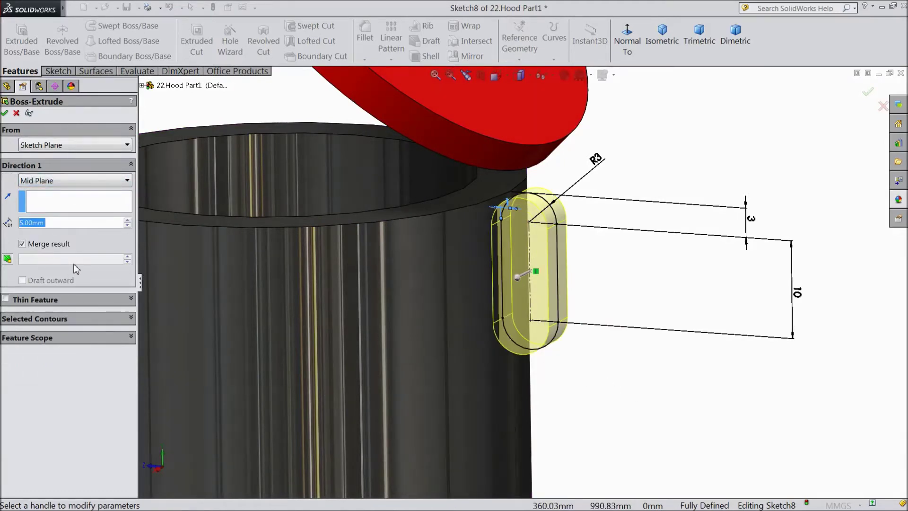
click(5, 114)
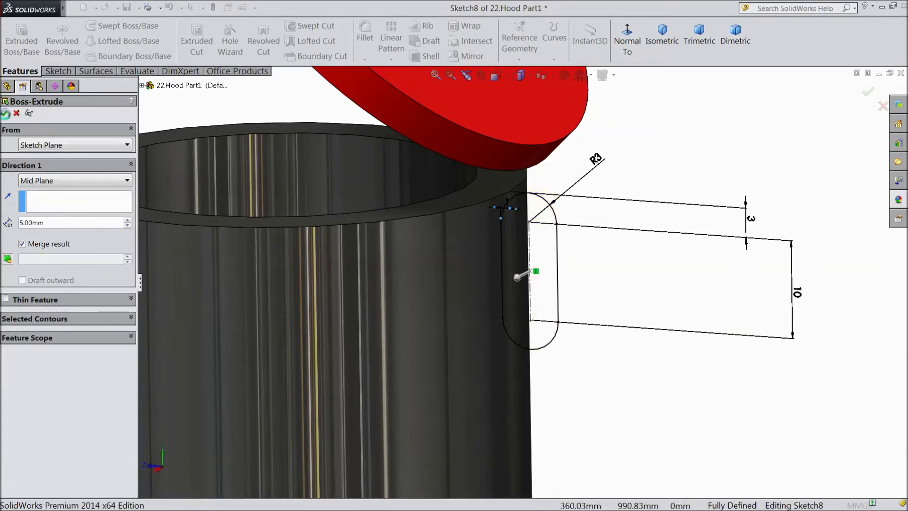
Start a new sketch on the Right Plane and orient the view normal to it
scroll(442, 314, up, 3)
click(658, 288)
mouse_move(663, 300)
middle_down()
mouse_move(654, 253)
mouse_move(665, 295)
middle_up()
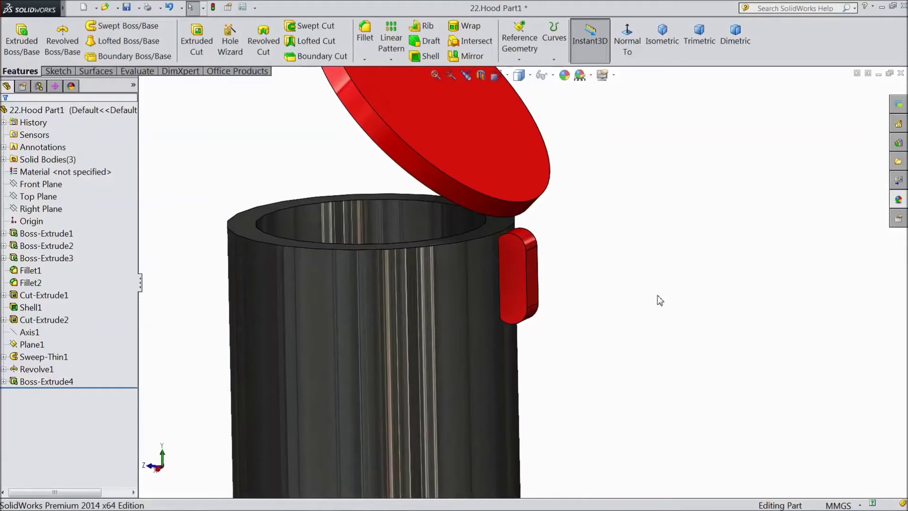
scroll(659, 300, up, 4)
middle_drag(595, 241, 602, 241)
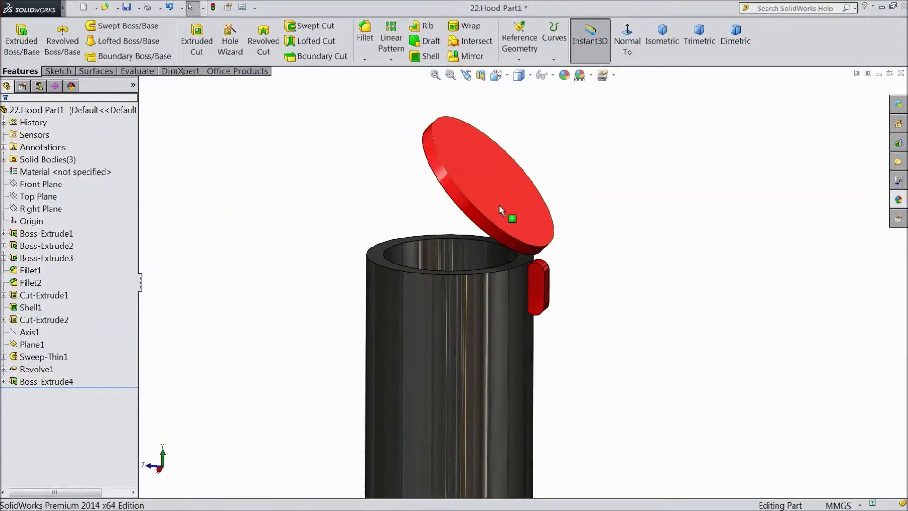
click(63, 199)
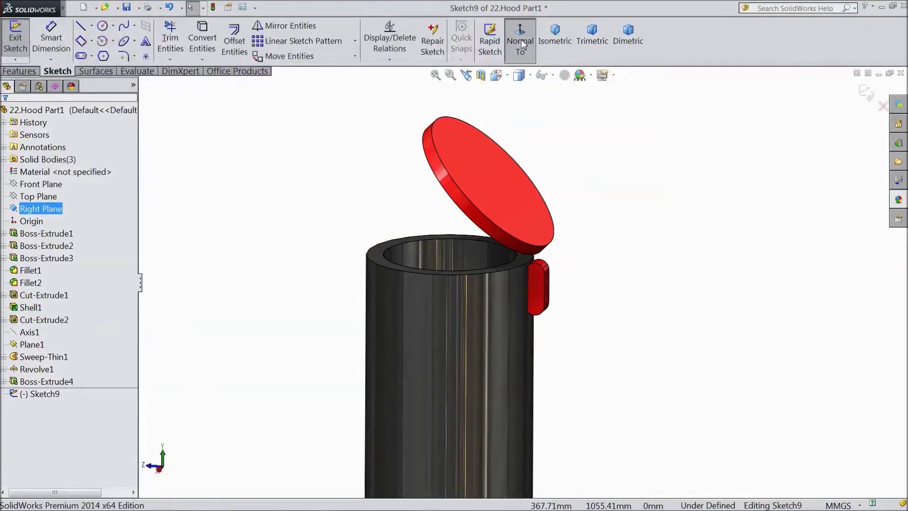
click(521, 40)
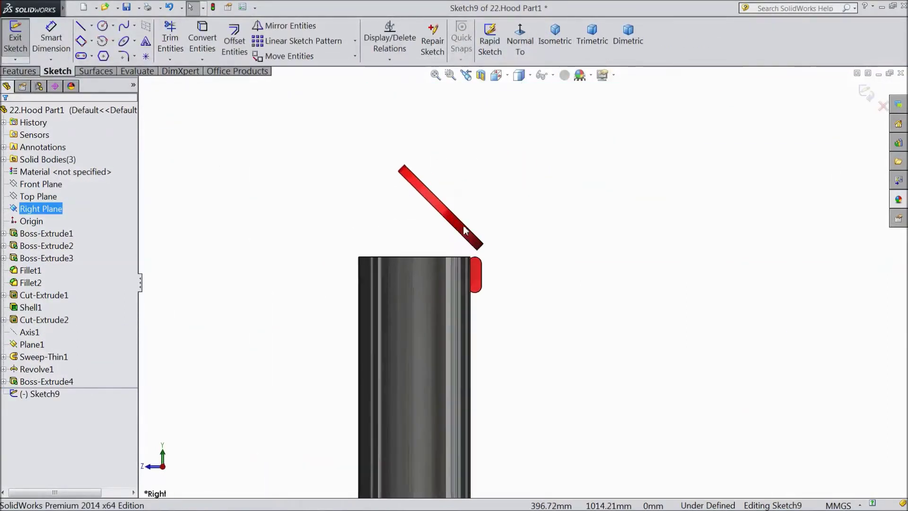
Sketch a circle about 3.2 mm in diameter centred on the slot-shaped tab's upper arc centre
click(102, 25)
scroll(456, 253, down, 3)
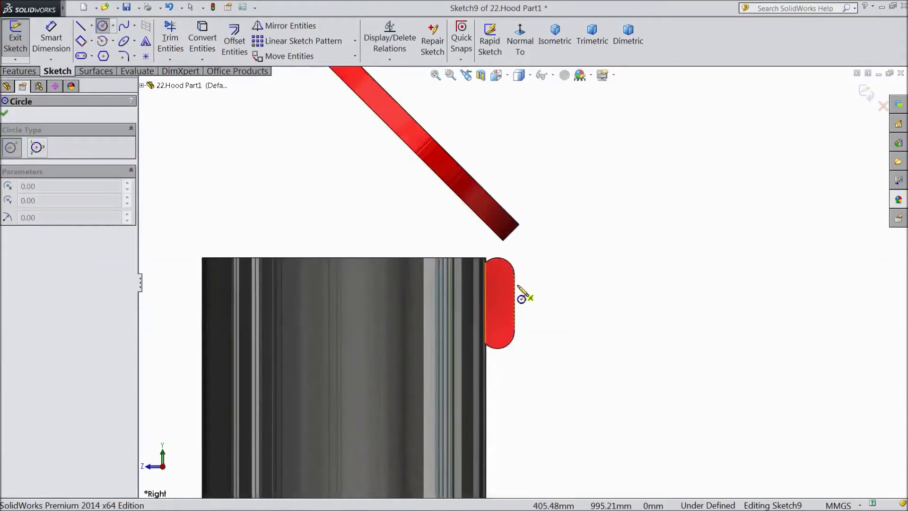
scroll(520, 296, down, 3)
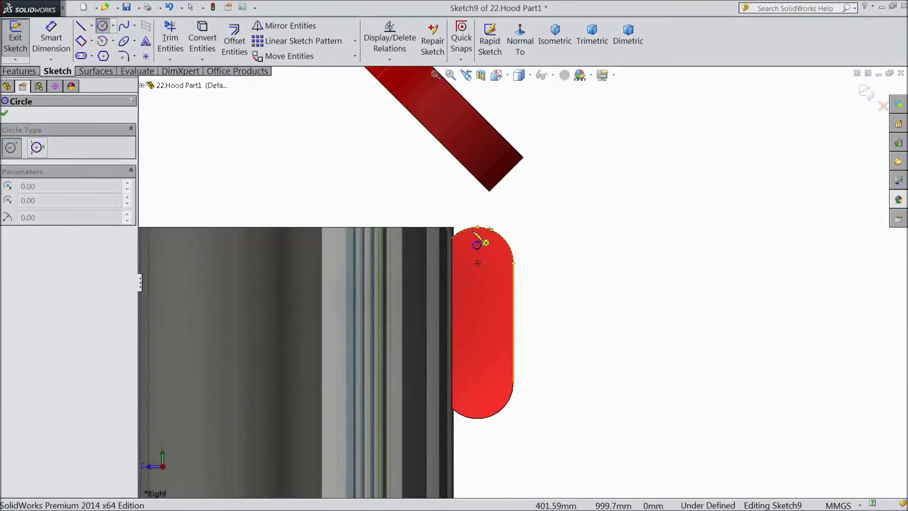
click(478, 263)
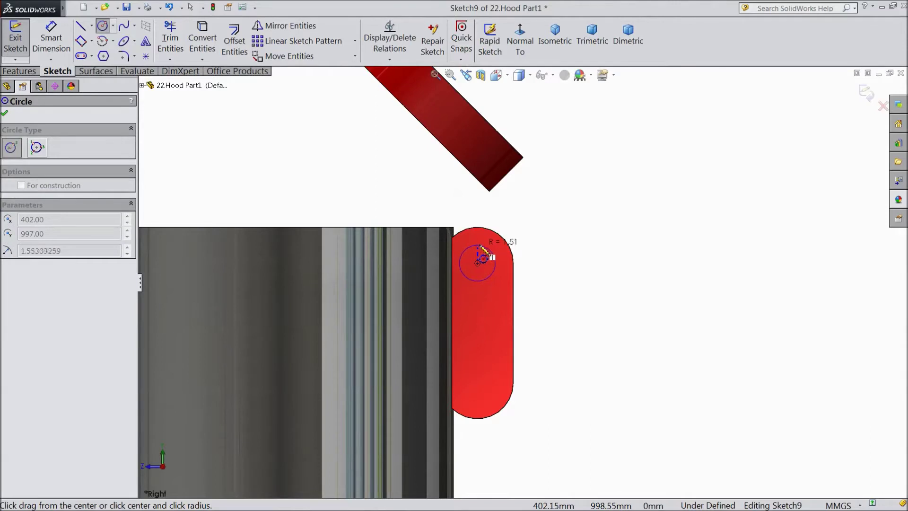
click(496, 263)
Set the circle's diameter to 2.5 mm and finish dimensioning
click(51, 37)
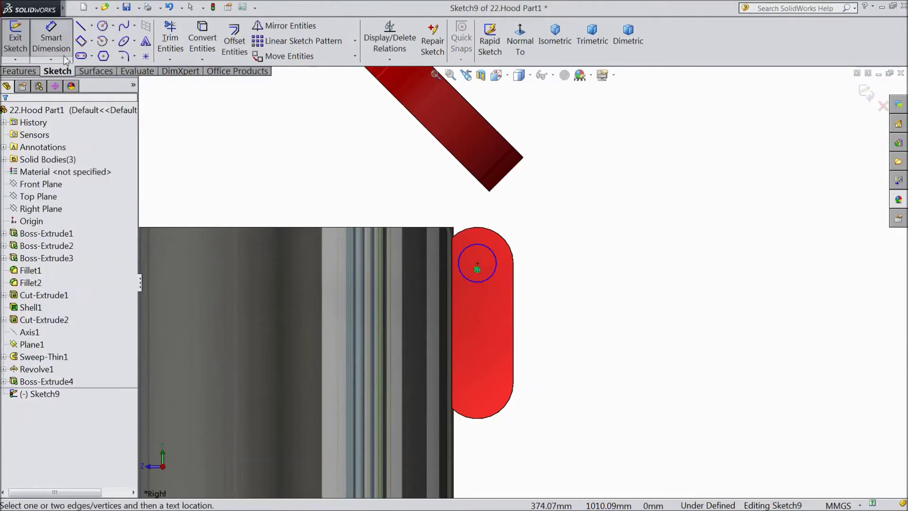
click(496, 264)
click(578, 269)
text(2.5)
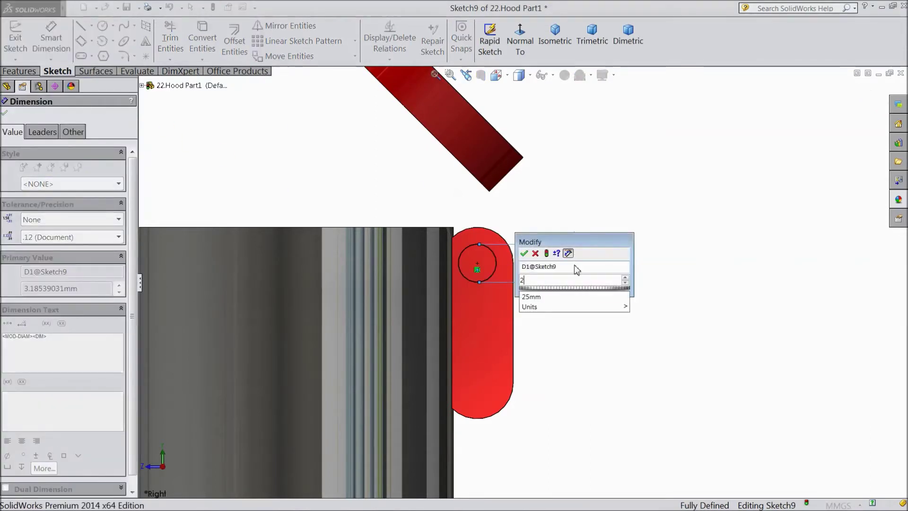
key(Return)
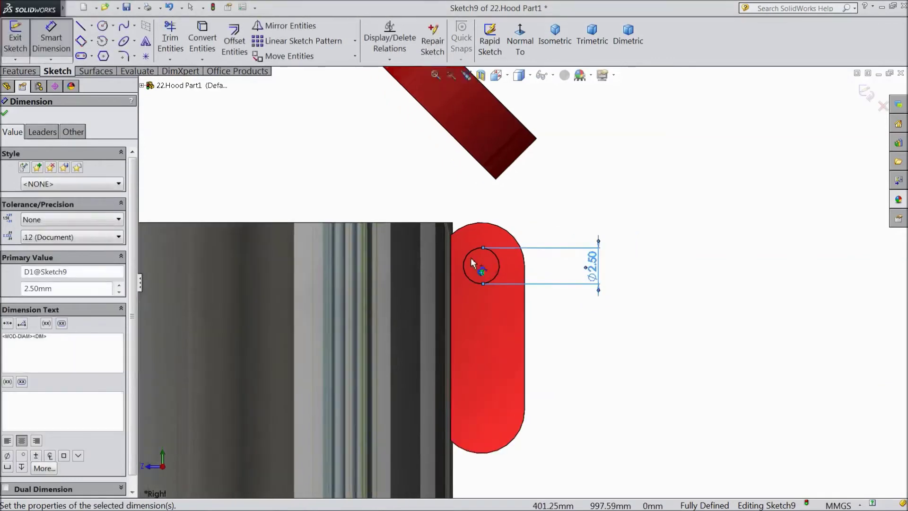
scroll(479, 260, down, 2)
click(56, 54)
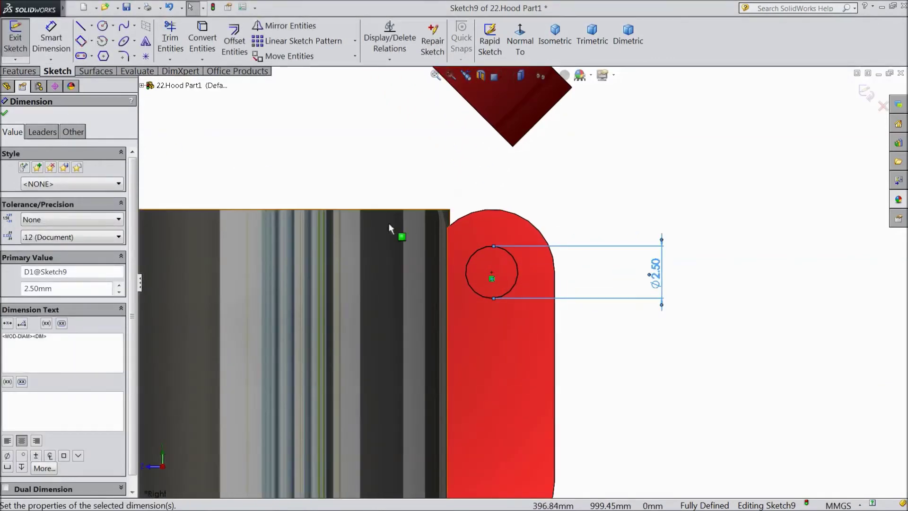
key(Escape)
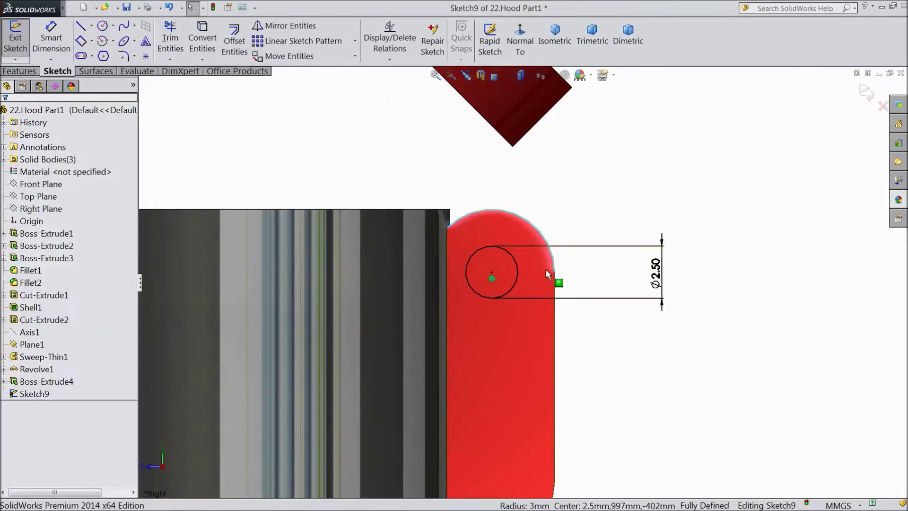
Convert the slot-shaped tab's upper arc and outer vertical edge into sketch entities
click(556, 310)
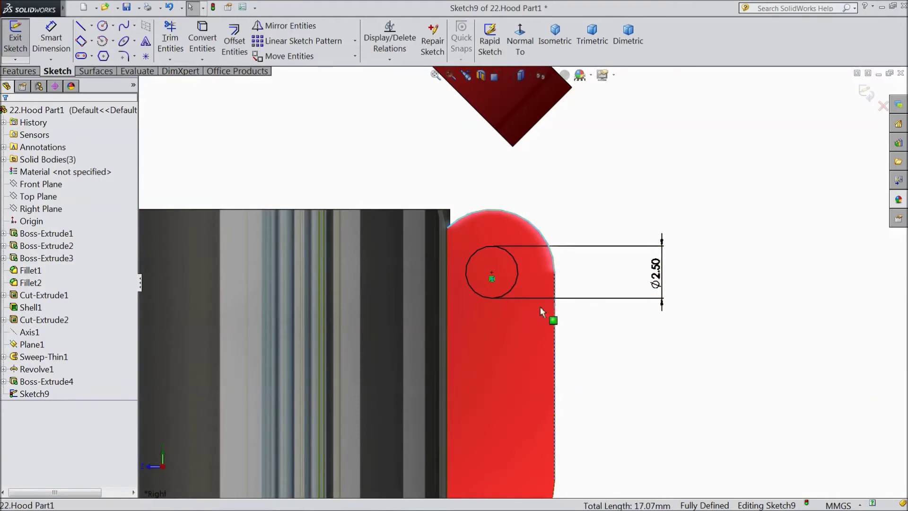
click(450, 220)
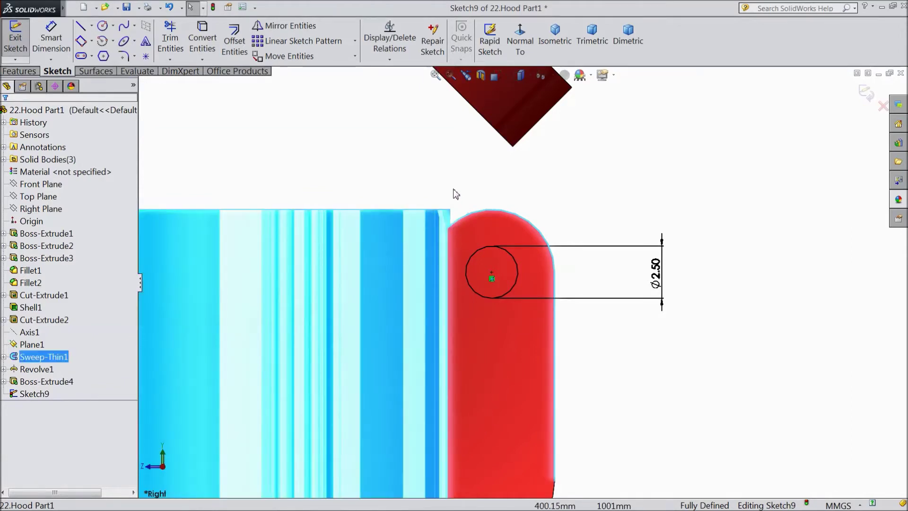
key(Escape)
click(556, 277)
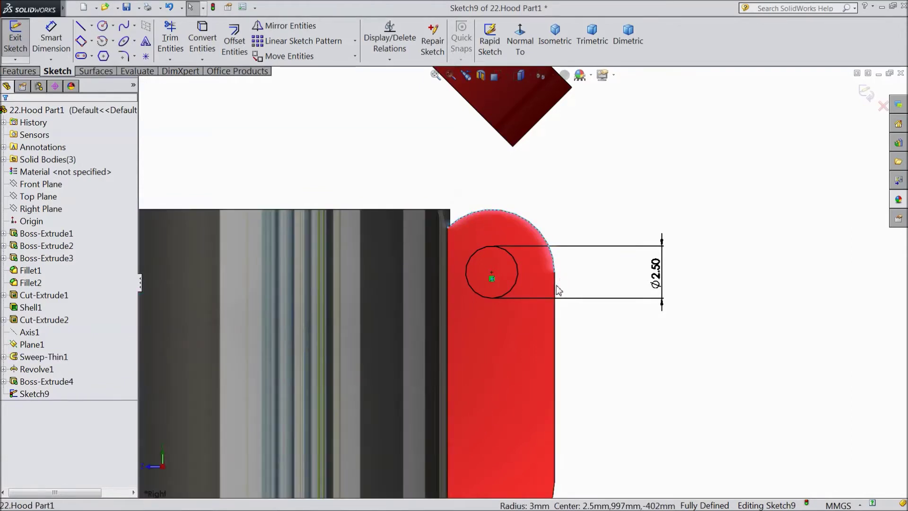
ctrl+click(555, 295)
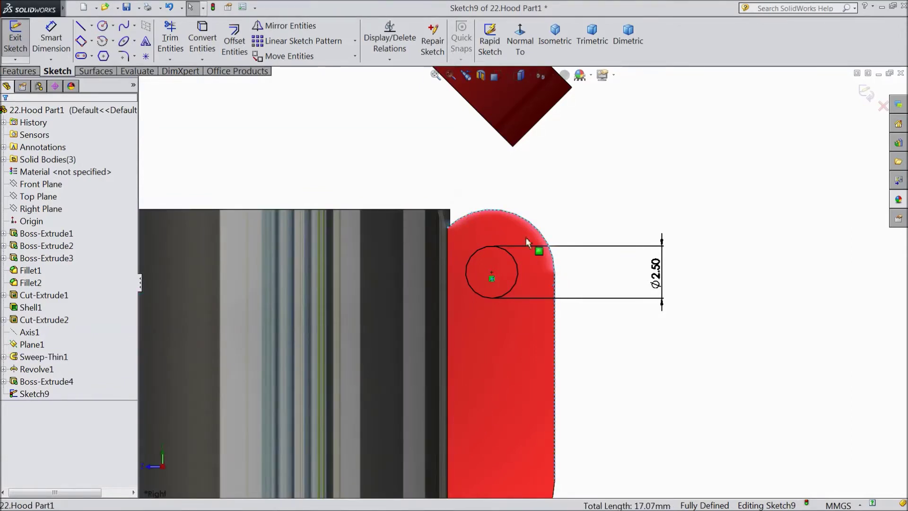
click(205, 43)
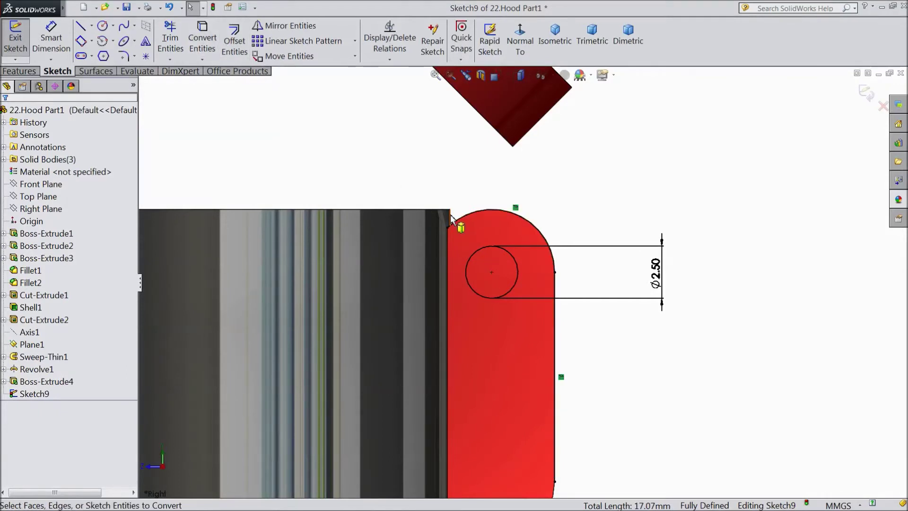
Convert the short vertical pipe edge beside the start of the tab's arc into a sketch line
click(450, 219)
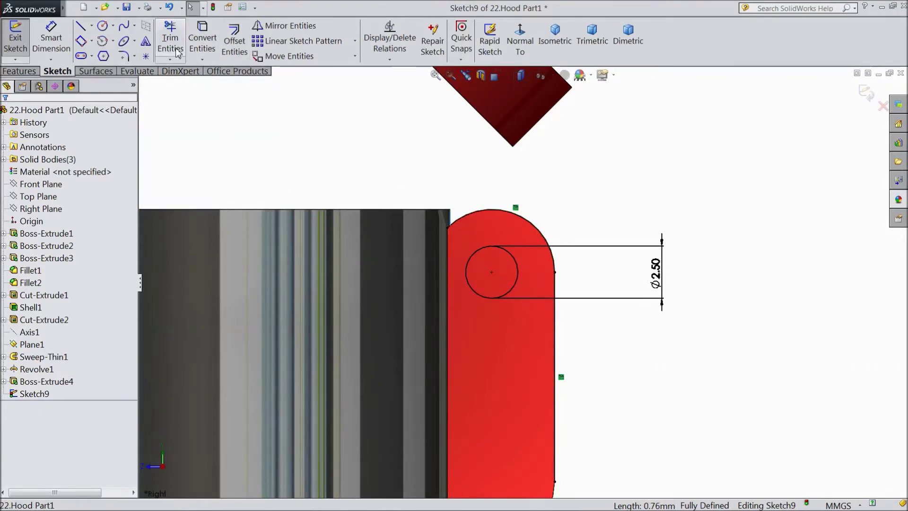
click(203, 42)
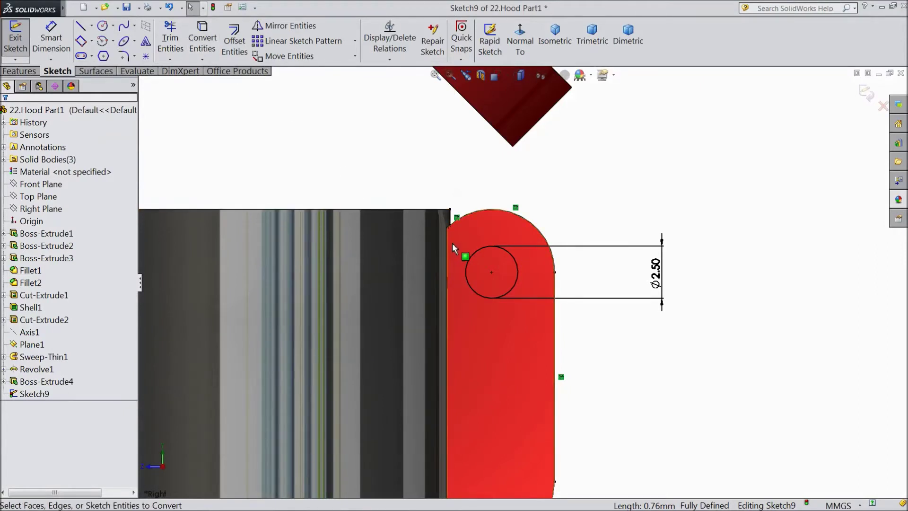
click(452, 219)
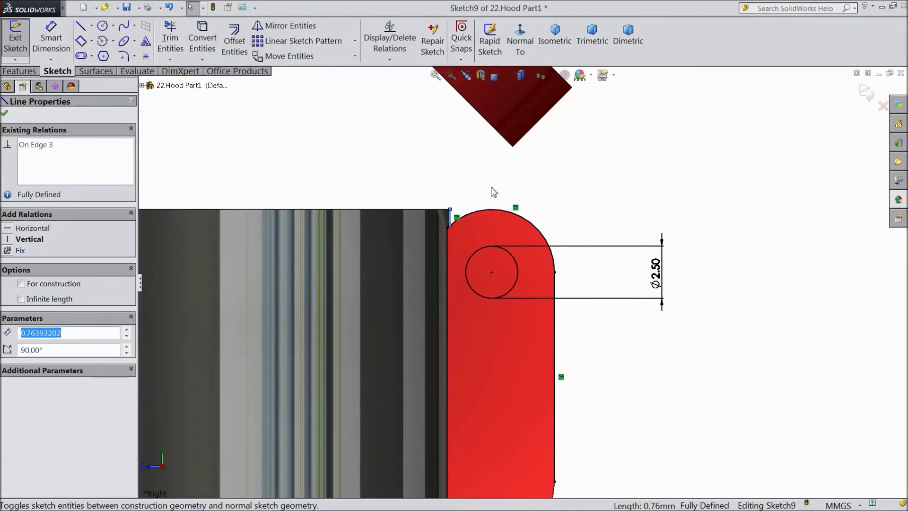
click(5, 114)
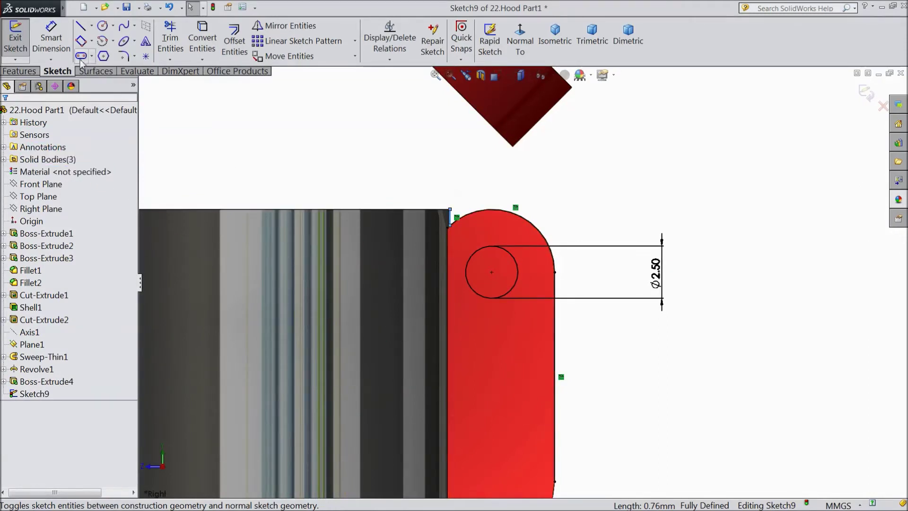
Close the profile around the circle with lines about 2.3 mm down the tab's outer edge, 5 mm across and 4.6 mm up to the converted pipe edge
click(81, 26)
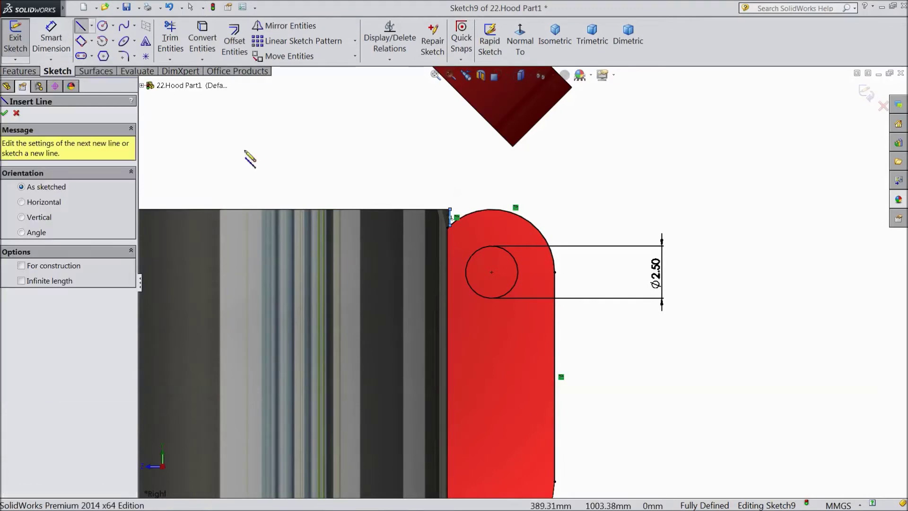
click(556, 273)
click(556, 322)
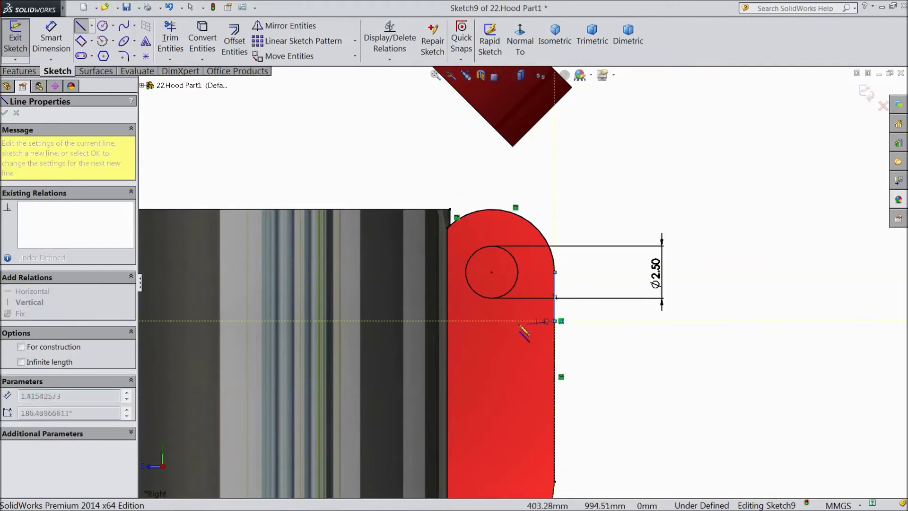
click(451, 322)
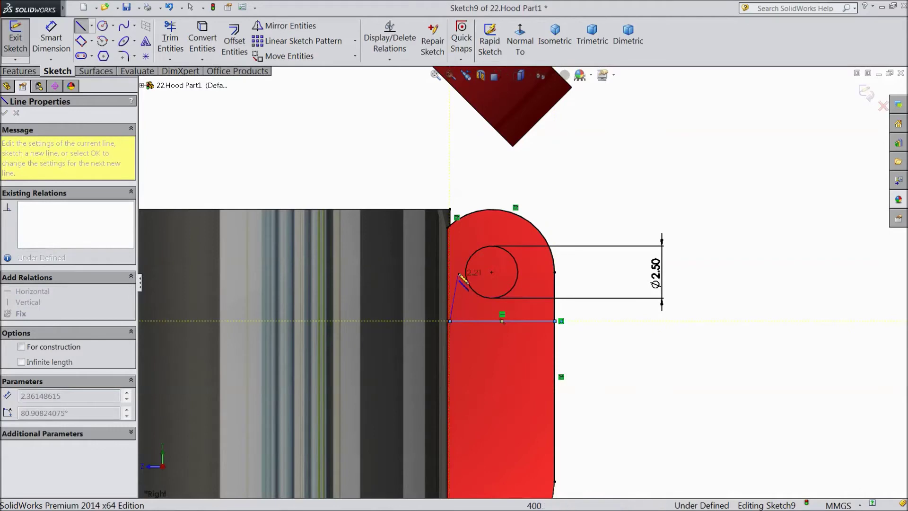
click(450, 226)
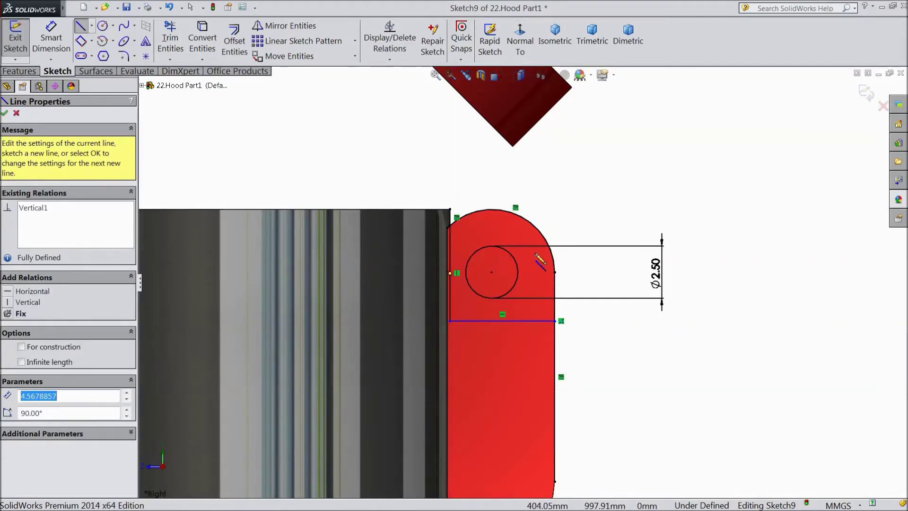
Dimension the horizontal closing line 3 mm below the arc's outer endpoint
click(51, 42)
click(556, 315)
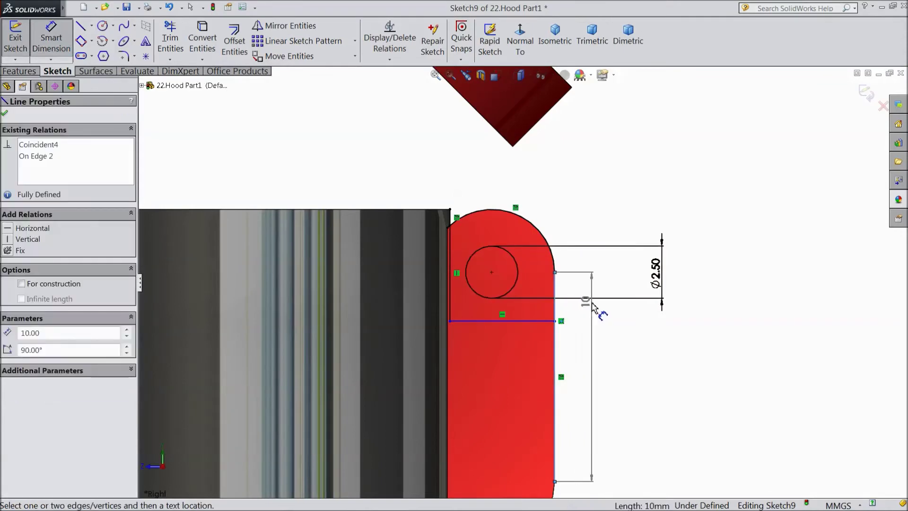
key(Escape)
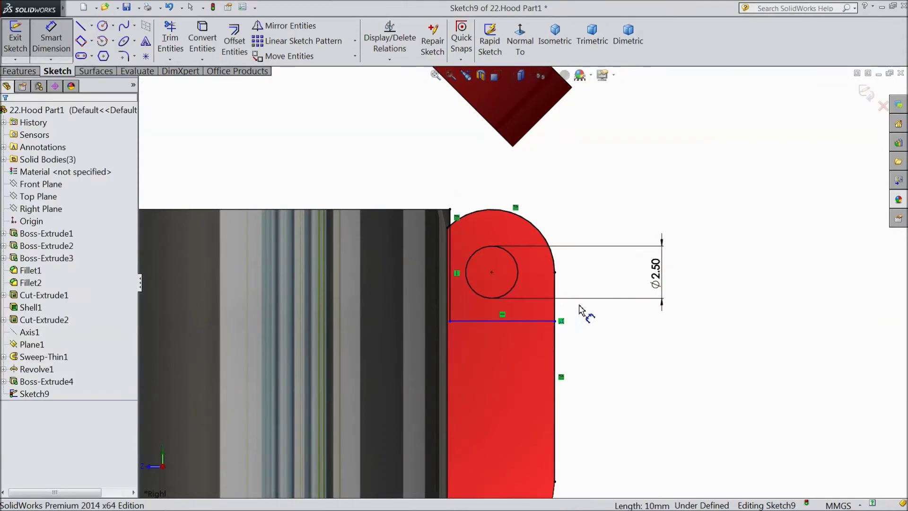
click(556, 294)
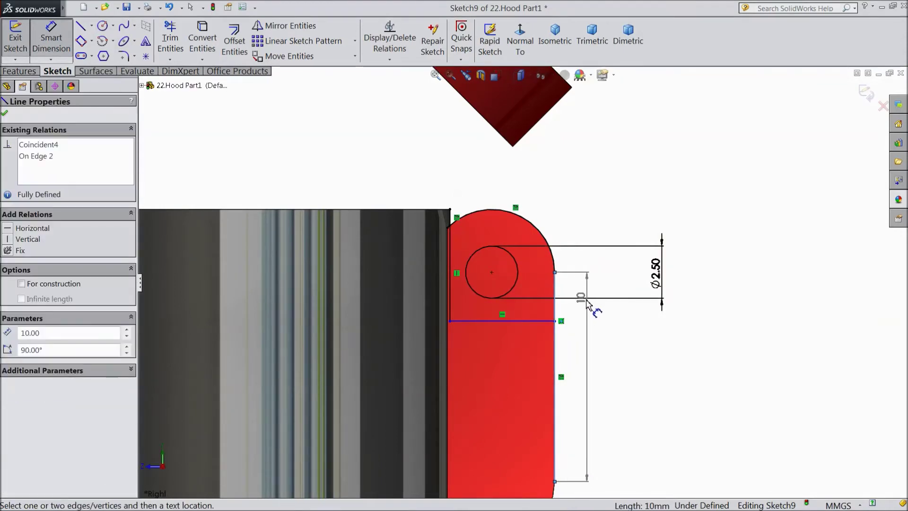
key(Escape)
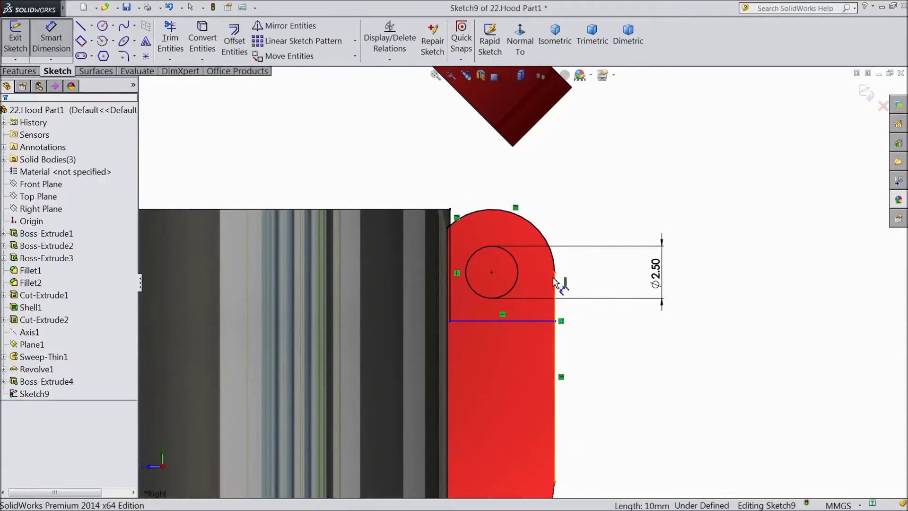
click(555, 273)
click(548, 322)
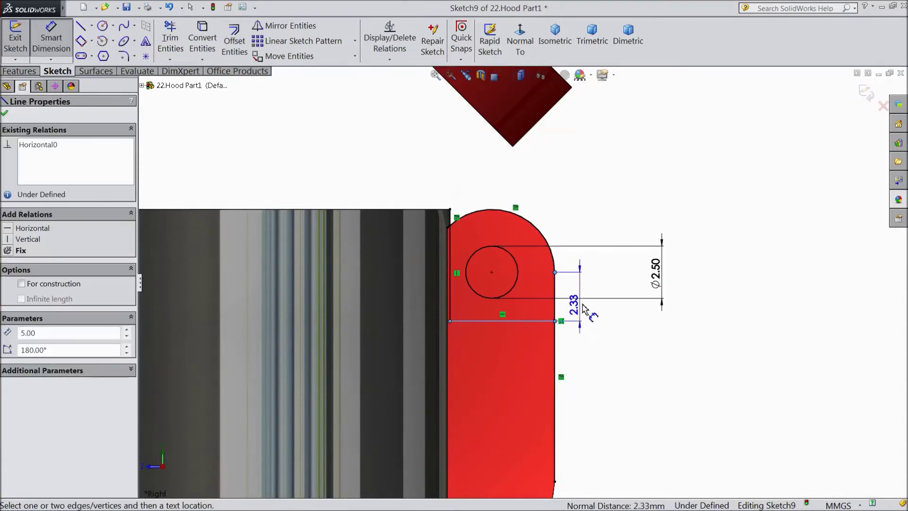
click(601, 289)
text(3)
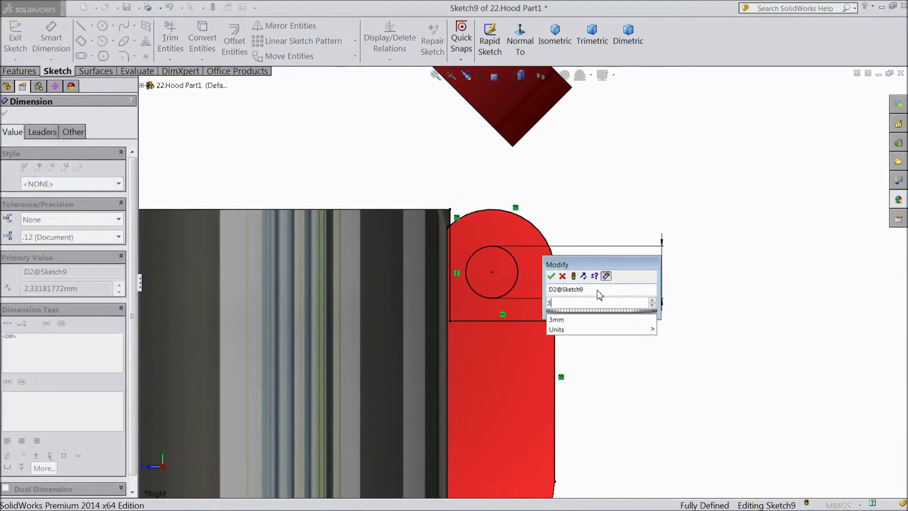
click(551, 277)
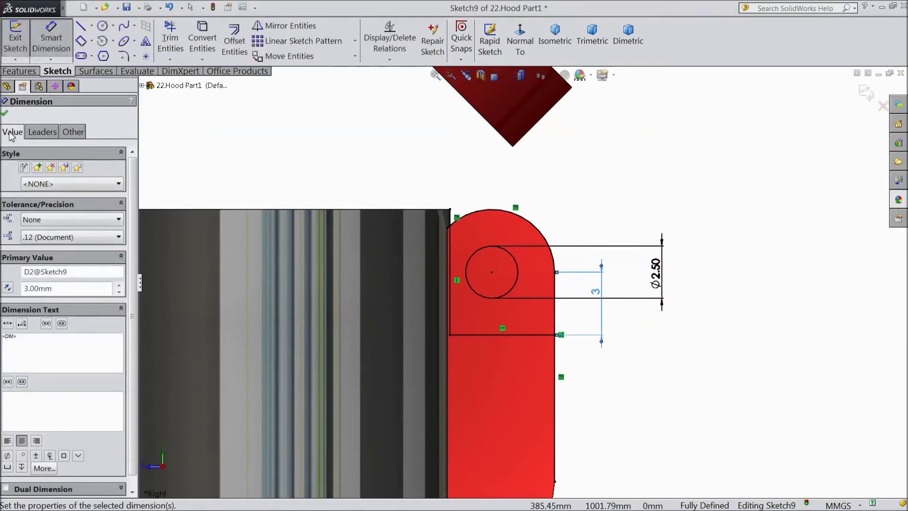
click(5, 114)
Cut the profile region around the circle out of the tab, using Extruded Cut with Mid Plane and a 3 mm depth
click(20, 71)
click(196, 43)
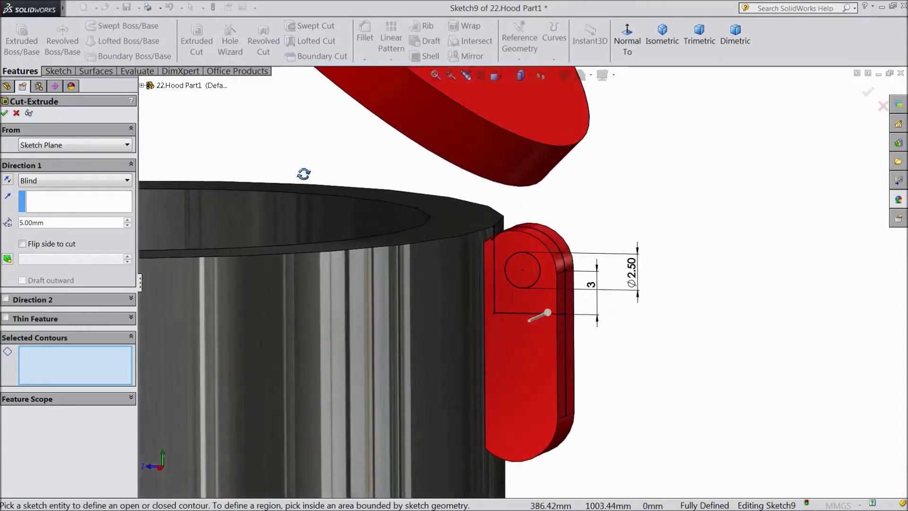
click(518, 302)
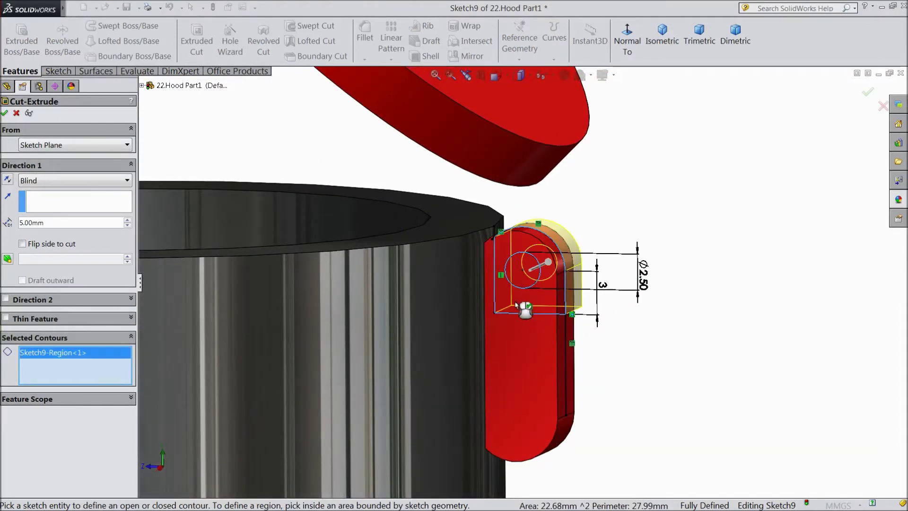
click(55, 181)
click(50, 273)
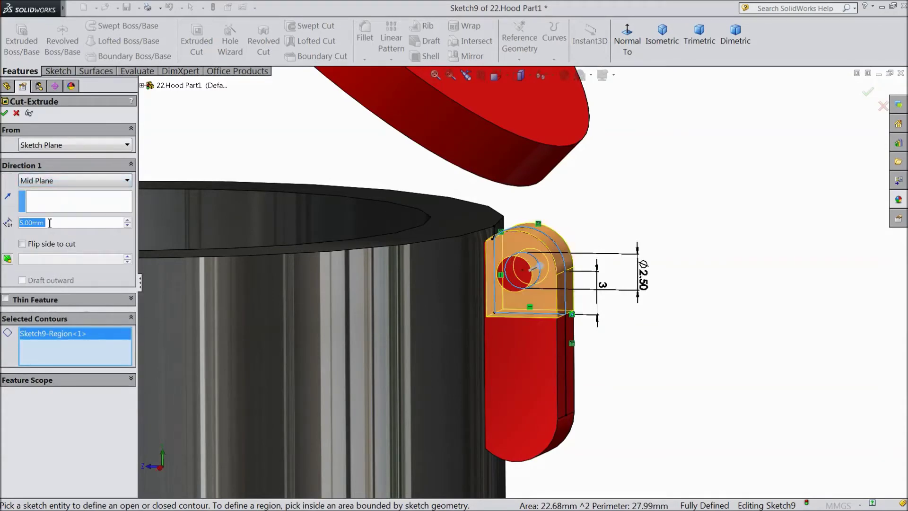
text(3)
key(Return)
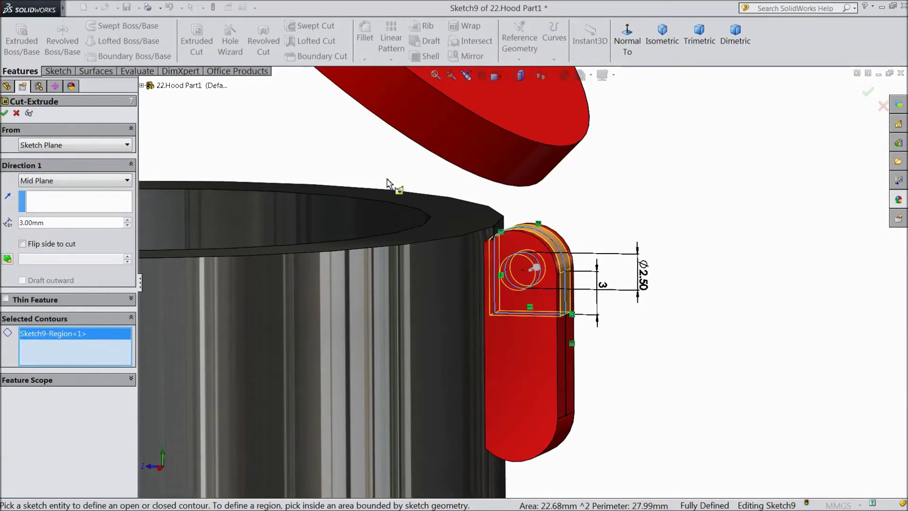
click(868, 91)
Reuse the slot cut's sketch to cut the circle region through the tab, with Mid Plane and an 83 mm depth
middle_drag(711, 197, 568, 217)
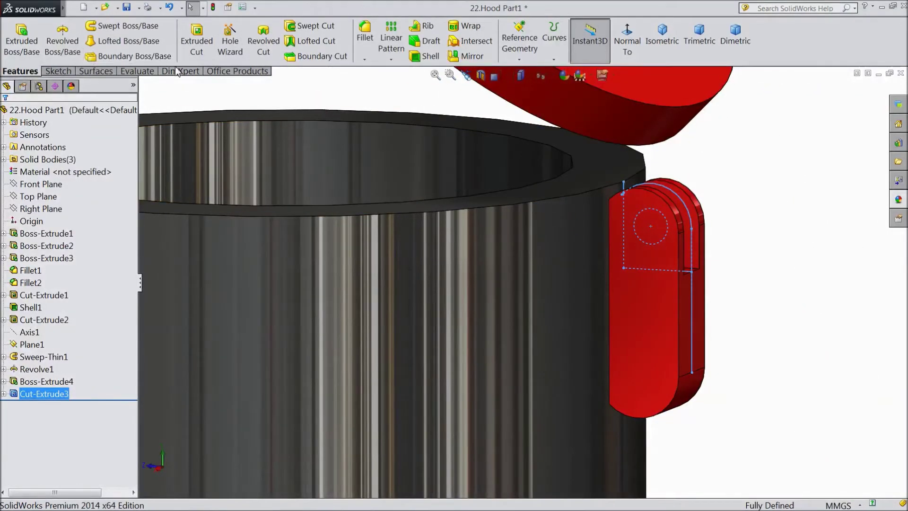
click(3, 394)
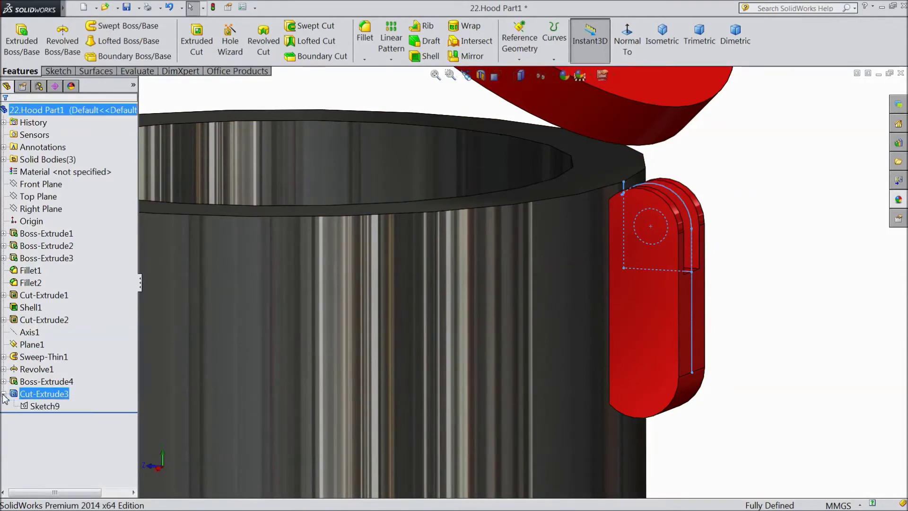
click(197, 47)
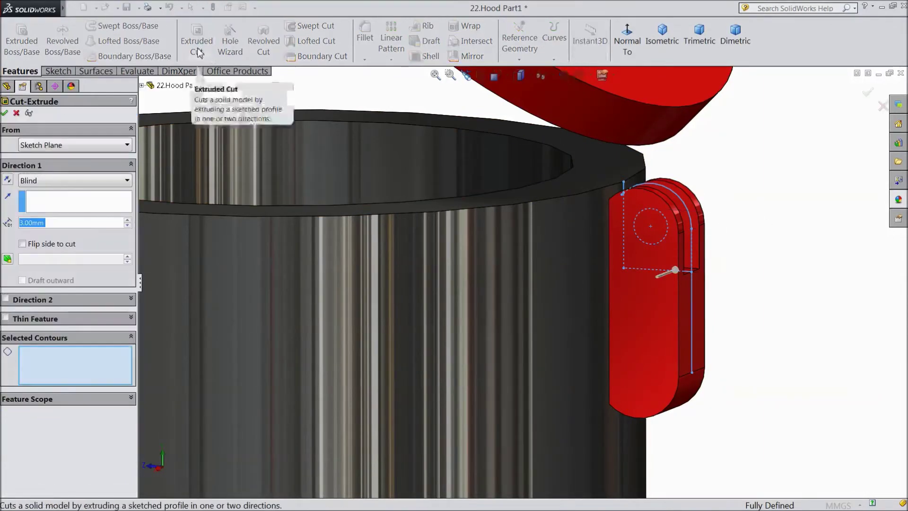
click(658, 238)
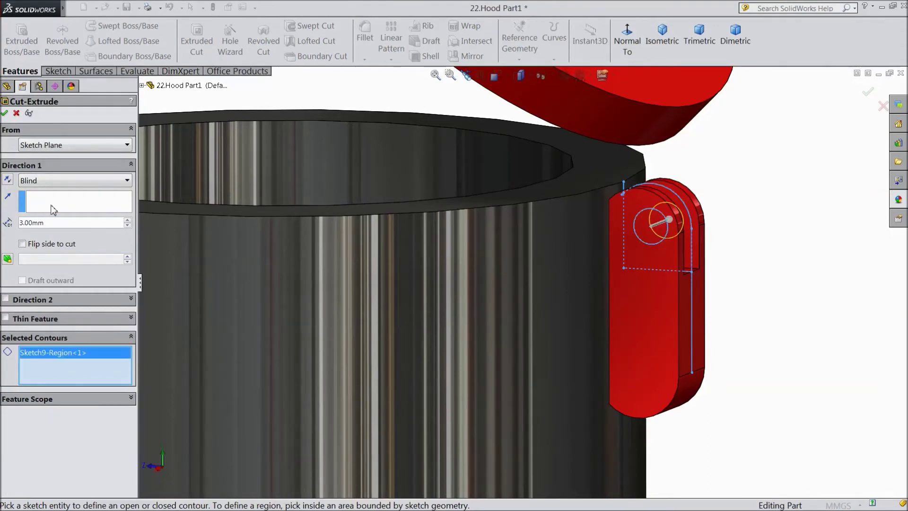
click(33, 180)
click(50, 273)
click(74, 223)
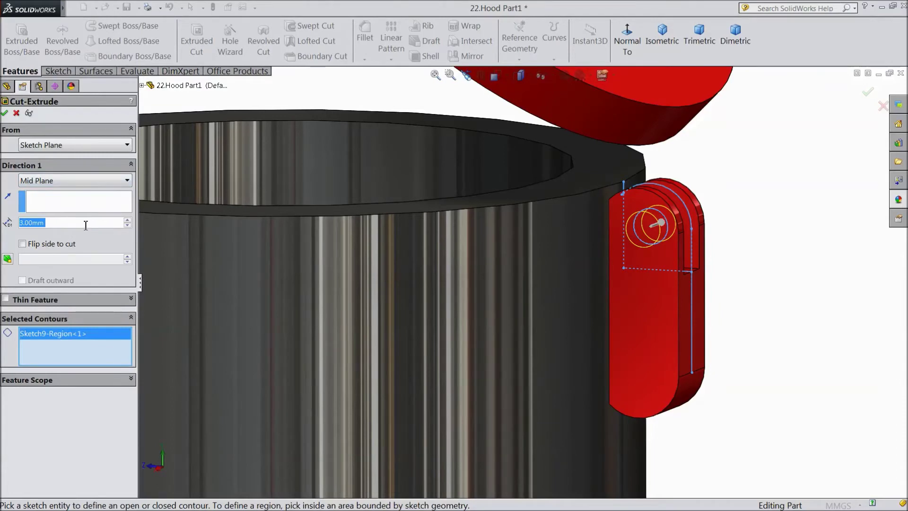
drag(128, 223, 17, 158)
click(5, 114)
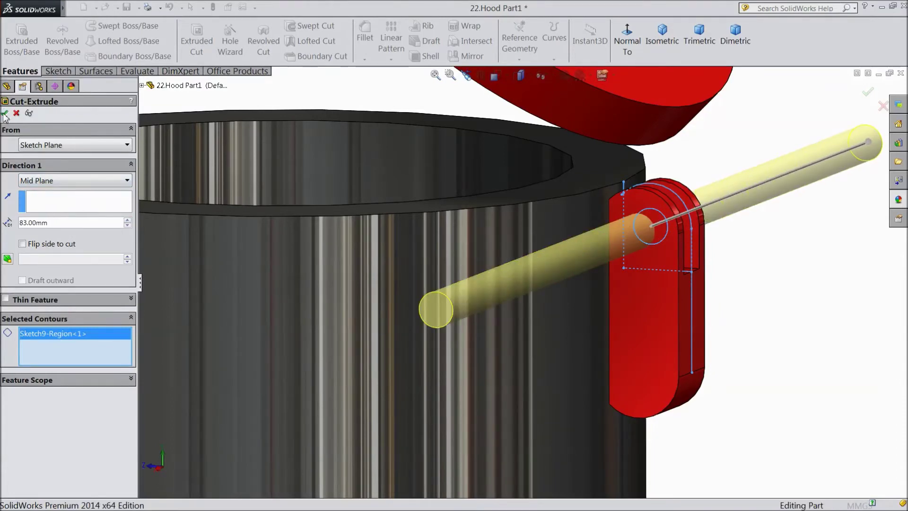
click(501, 247)
right_click(696, 216)
click(685, 225)
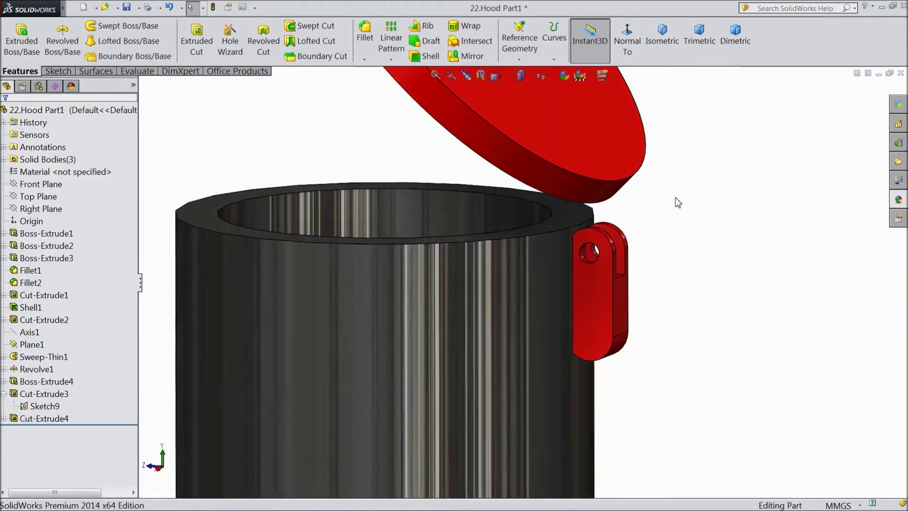
middle_drag(685, 225, 682, 232)
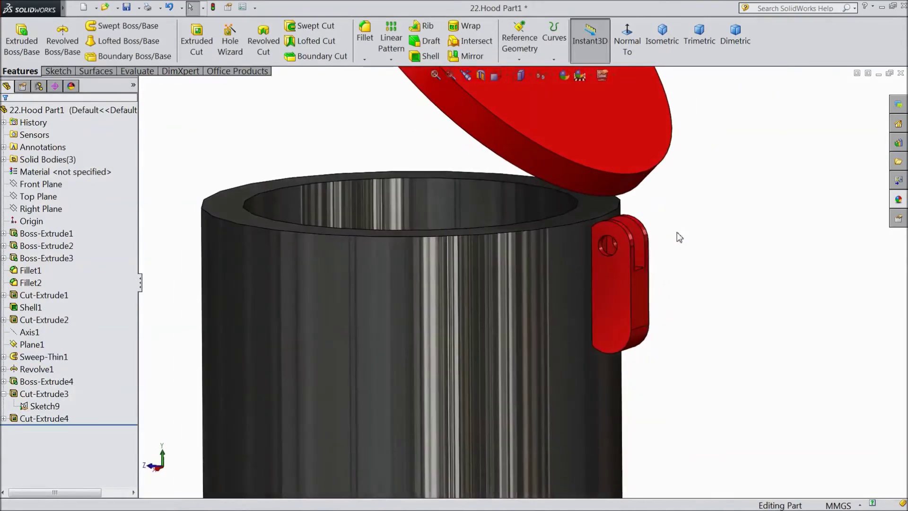
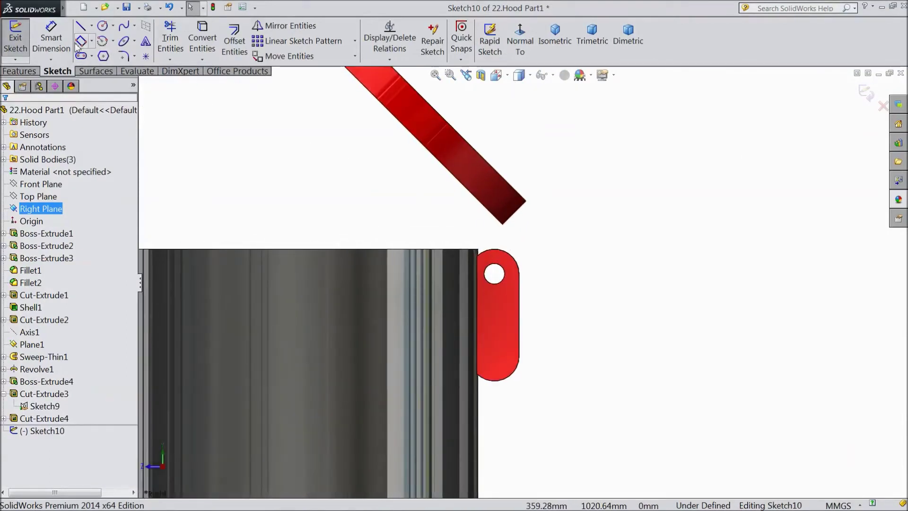
Sketch a circle centred on the hinge tab's hole and dimension its diameter 2 mm
scroll(86, 33, down, 2)
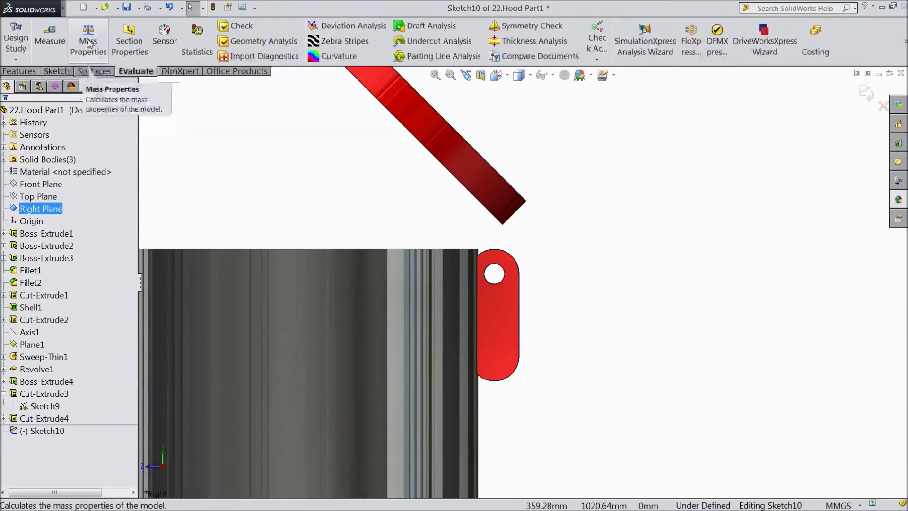
click(55, 71)
click(103, 26)
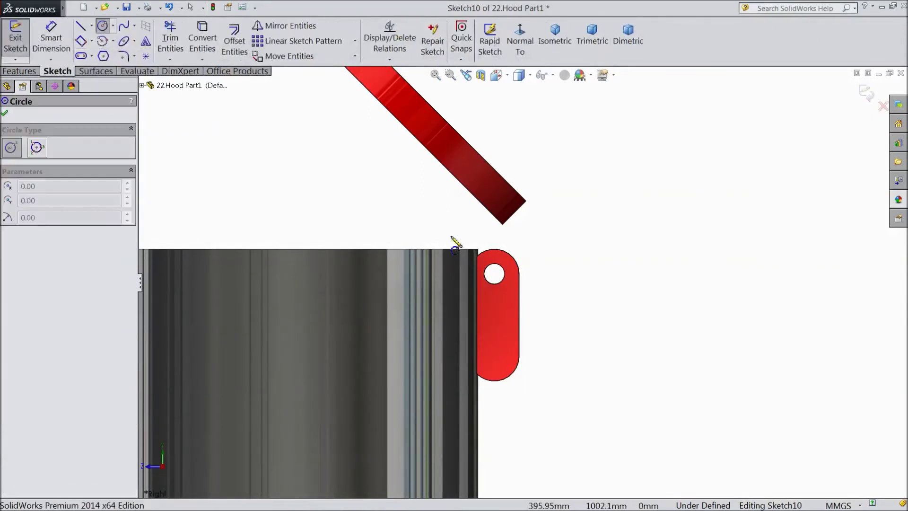
scroll(506, 286, down, 3)
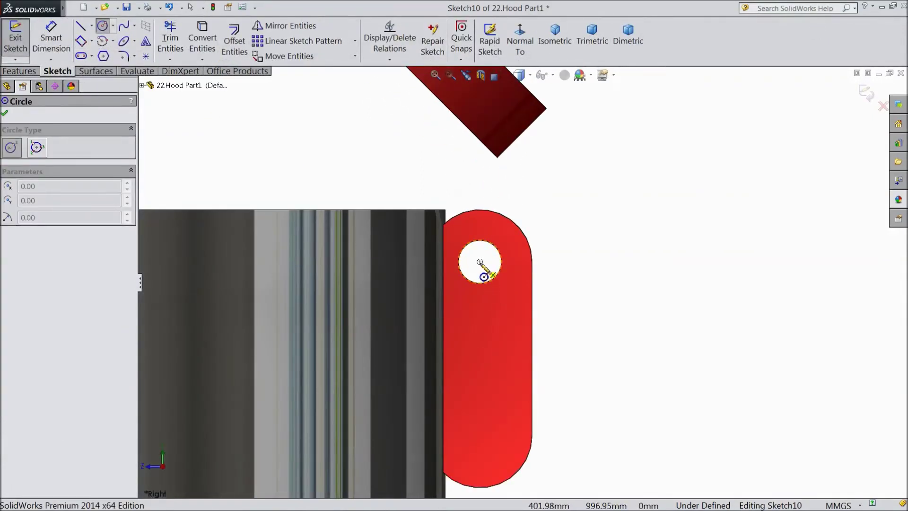
click(480, 262)
click(477, 249)
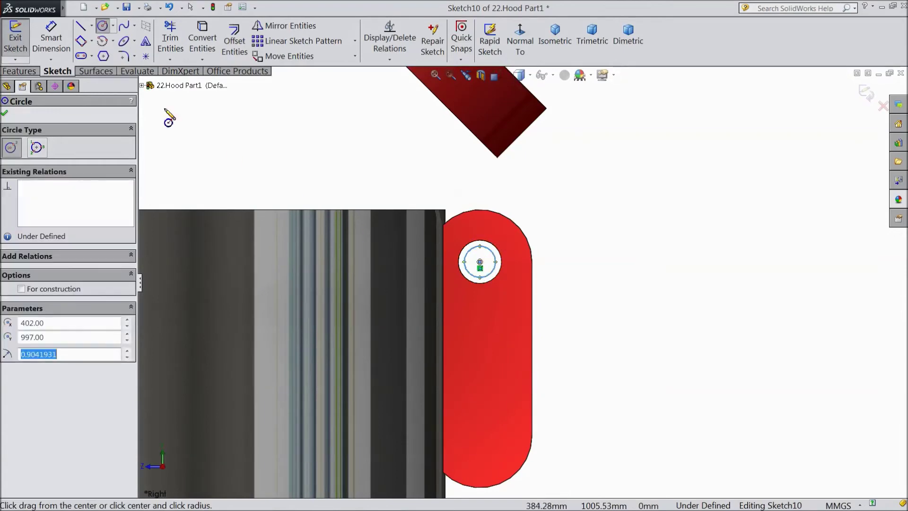
click(49, 37)
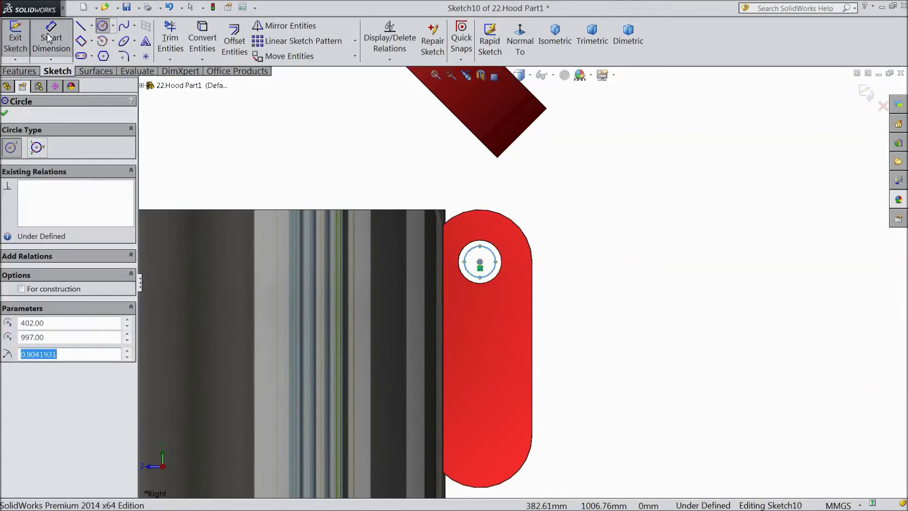
click(495, 272)
click(605, 283)
text(2)
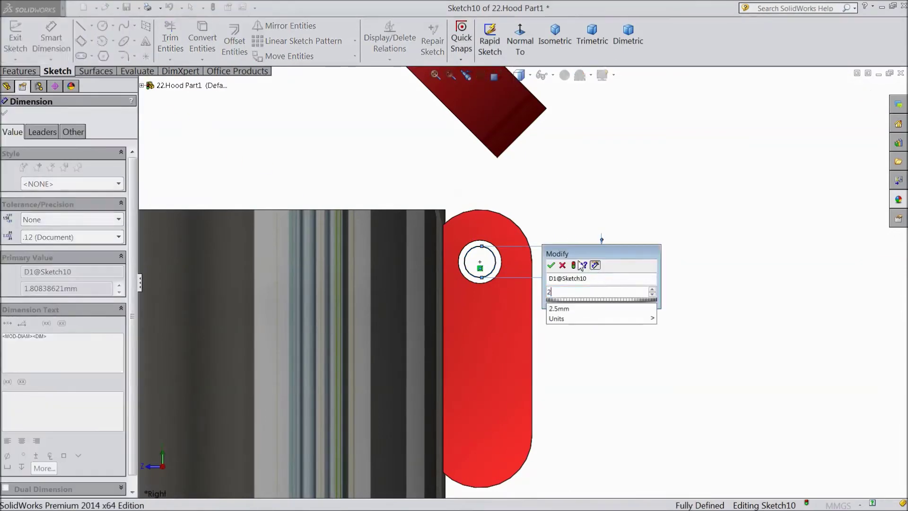
click(551, 266)
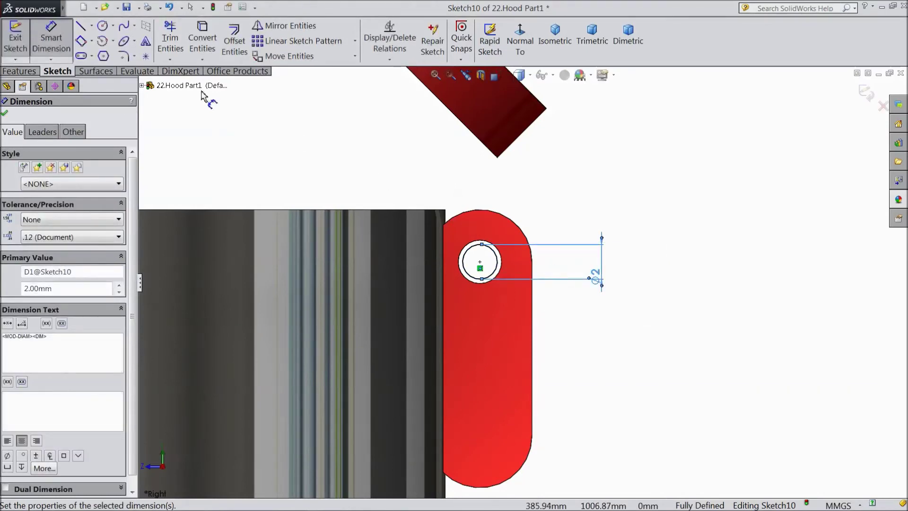
Sketch a closed arm profile from the cap's outer corner, about 7.1 mm toward the pipe, down to the circle, across its diameter, and back to the corner
click(81, 27)
click(547, 109)
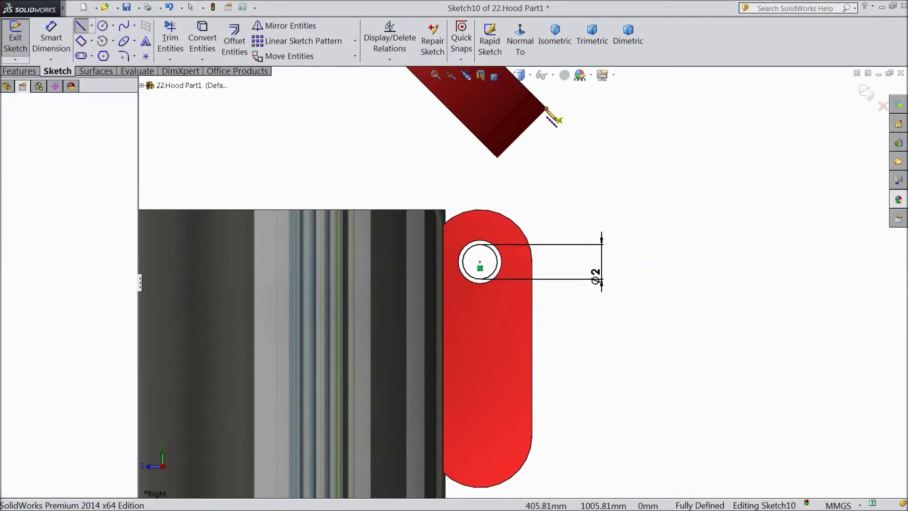
click(461, 198)
click(462, 262)
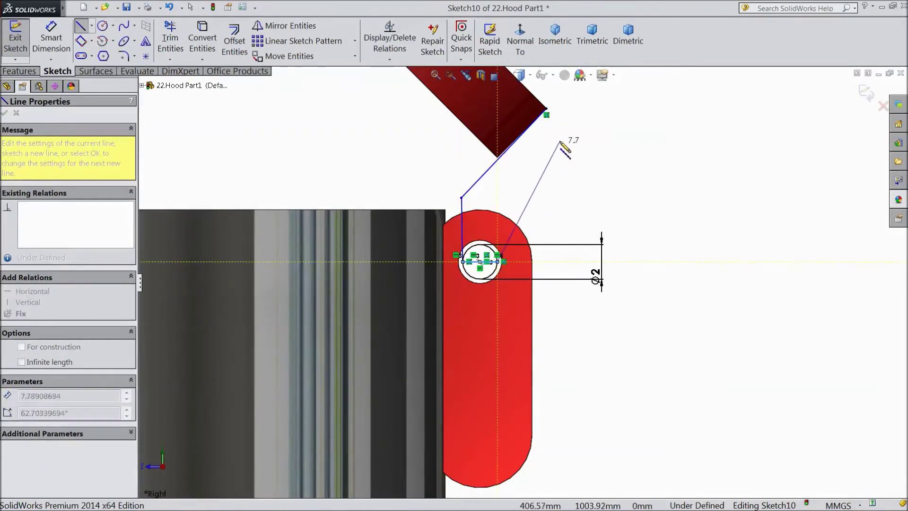
click(598, 158)
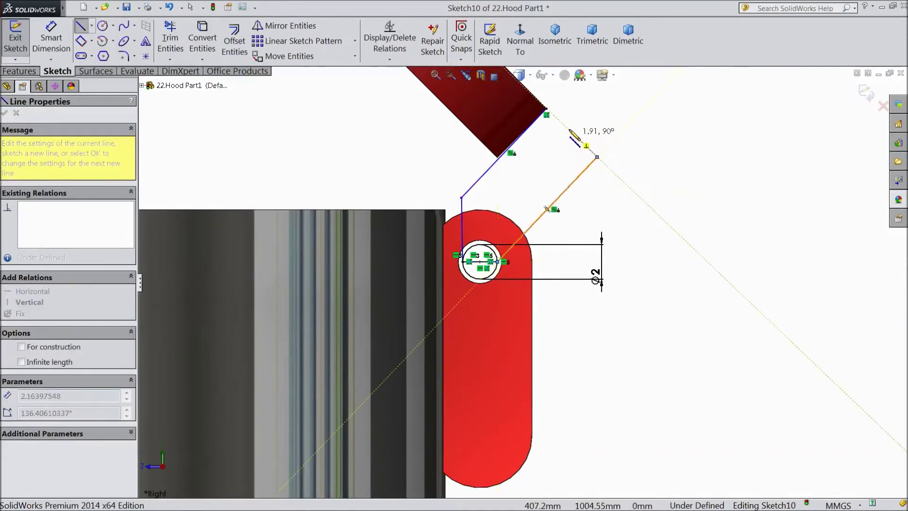
click(546, 114)
key(Escape)
Make the arm profile's upper line collinear with the cap's rim edge and its short side line vertical
scroll(548, 153, down, 3)
click(440, 212)
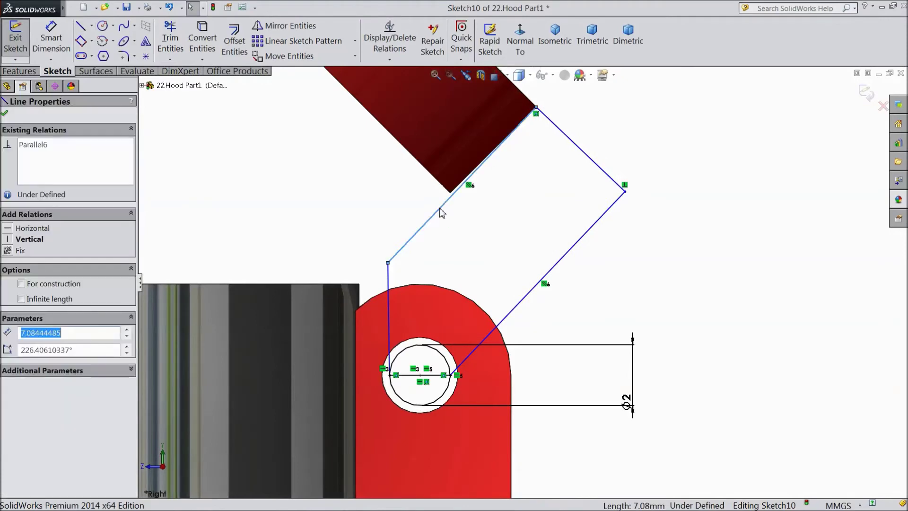
ctrl+click(454, 193)
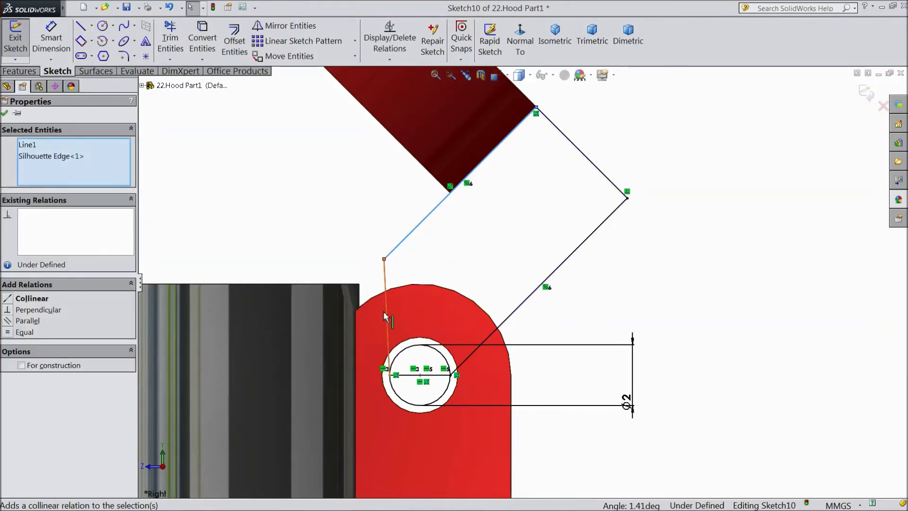
click(386, 284)
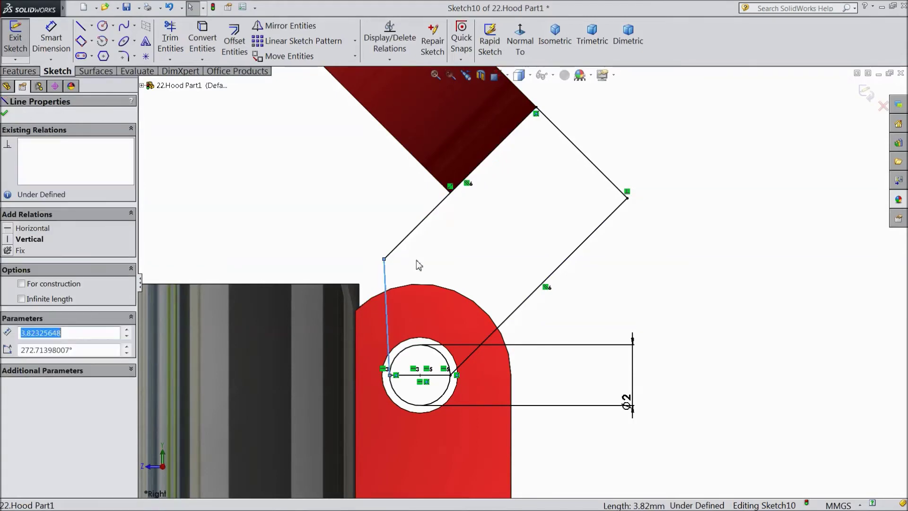
click(424, 244)
Add a driven length dimension to the arm profile's vertical line
click(51, 38)
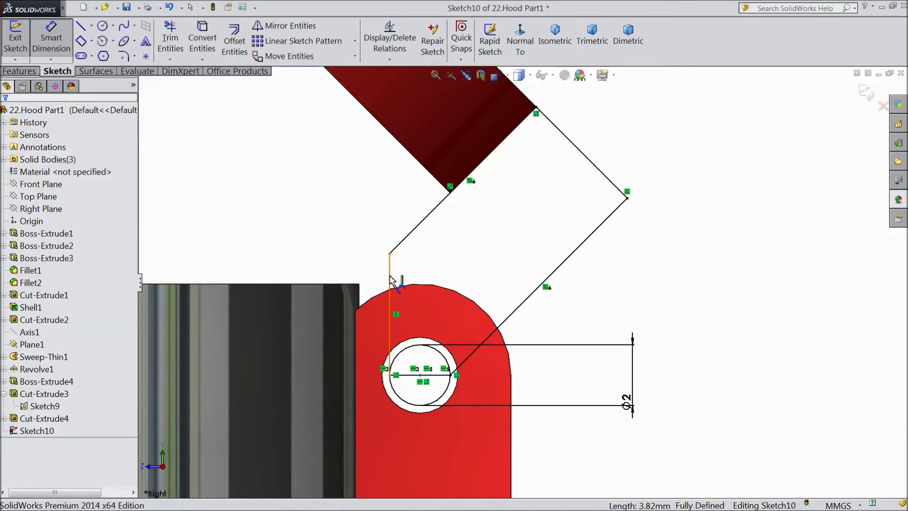
click(390, 279)
click(440, 244)
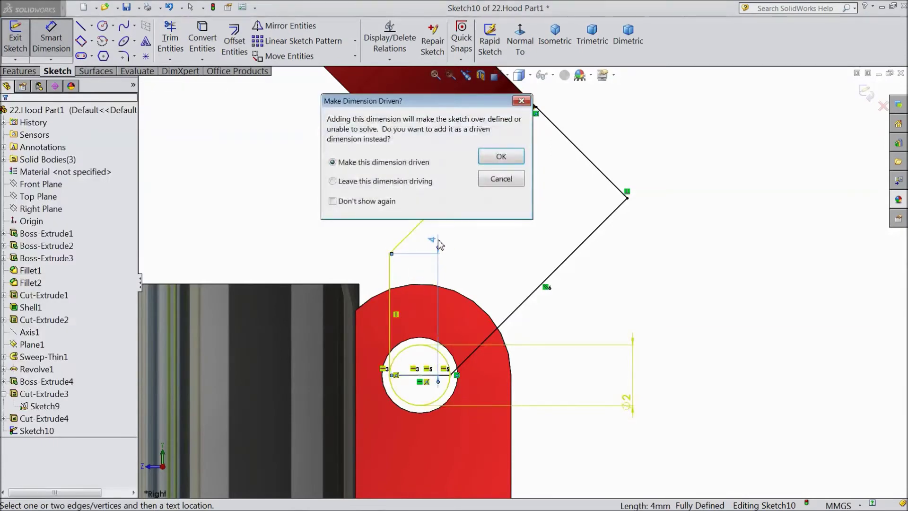
click(501, 157)
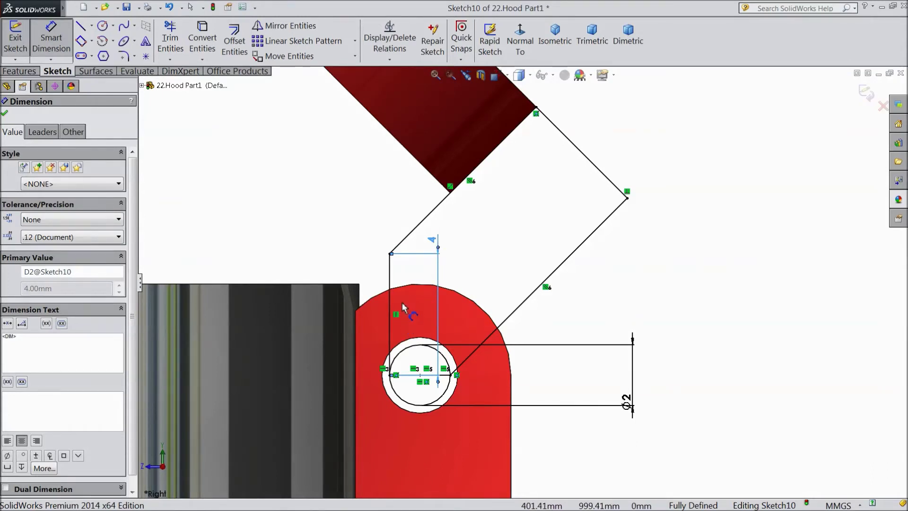
key(f)
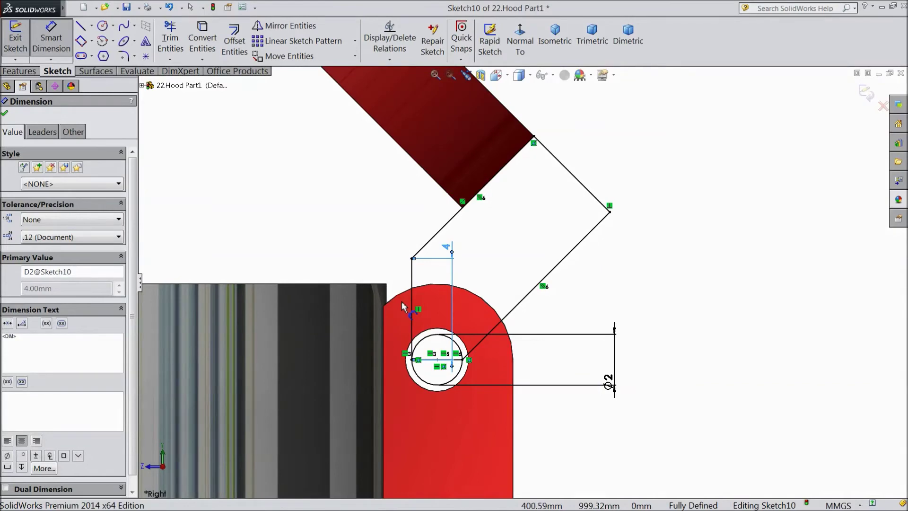
click(5, 114)
Extrude the arm profile region between the cap and the hinge tab, using Mid Plane and a 2 mm depth
click(19, 72)
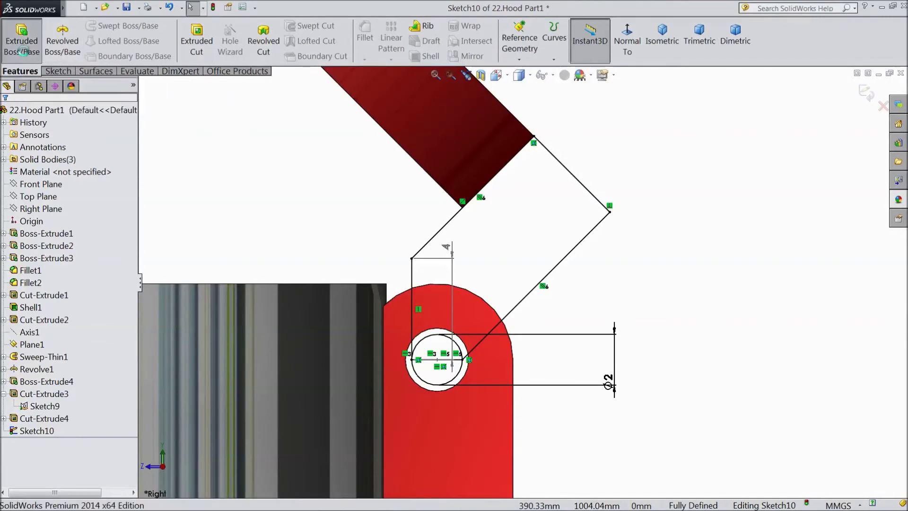
click(21, 40)
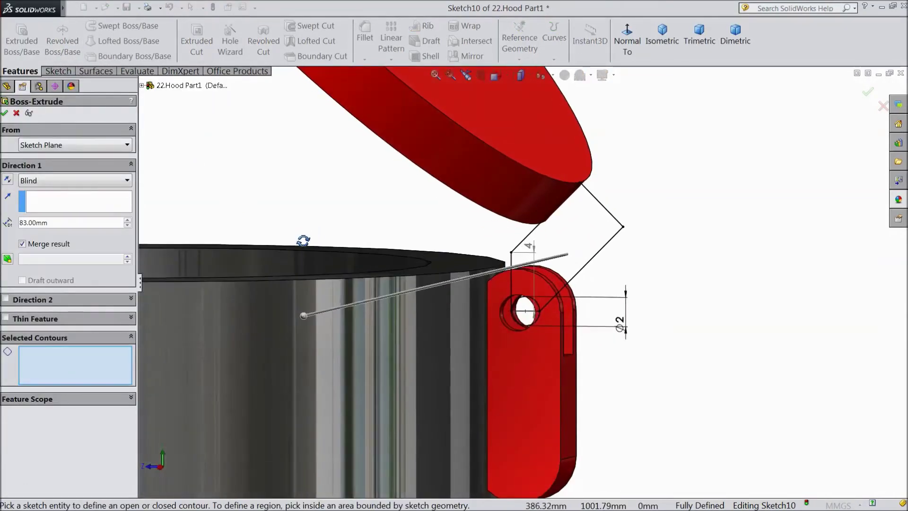
click(78, 185)
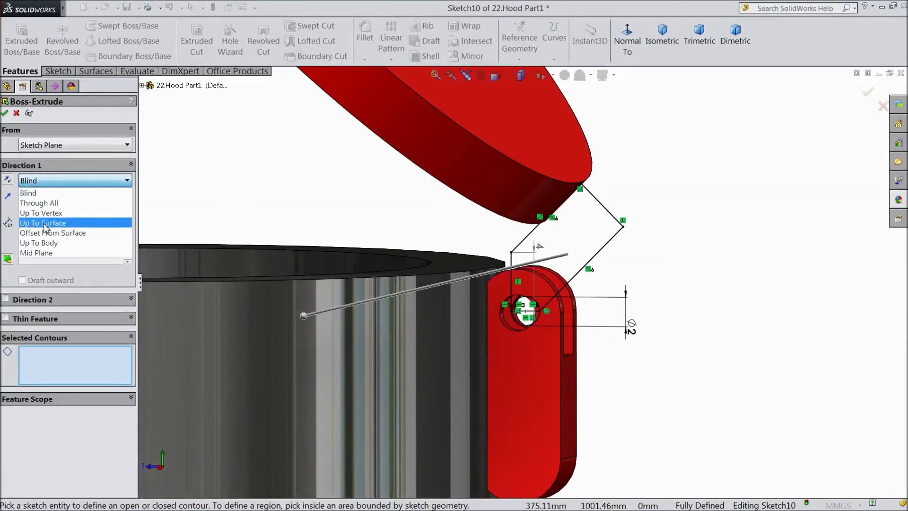
click(43, 256)
text(2)
key(Return)
click(595, 236)
middle_drag(734, 269, 813, 142)
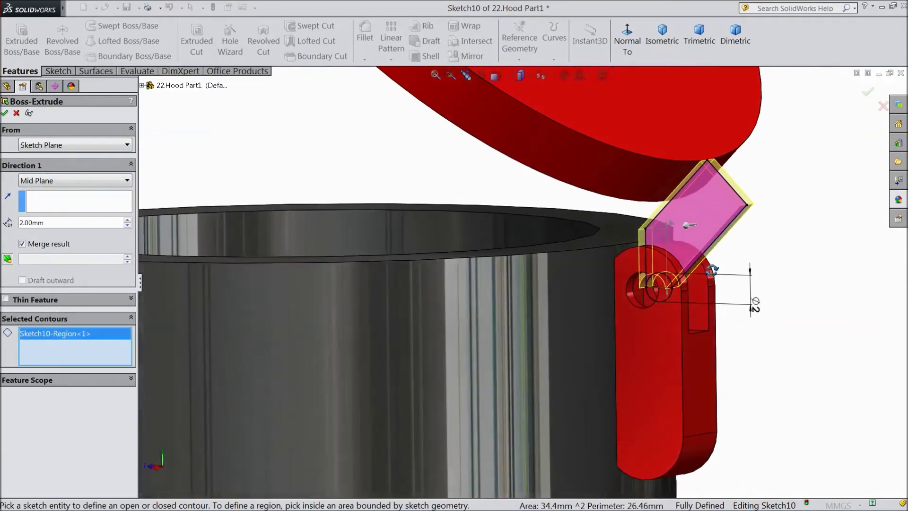
click(868, 95)
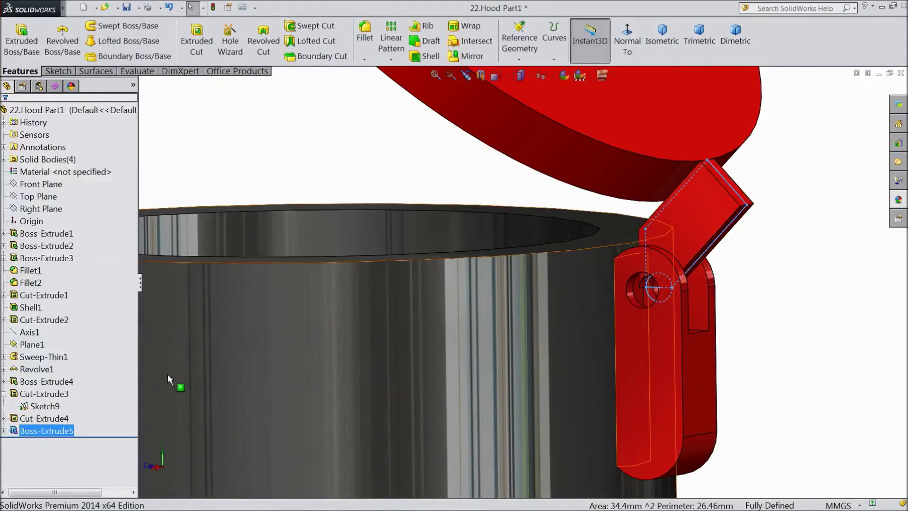
Reuse the arm's sketch to extrude its circle as a hinge pin through the tab, with Mid Plane and a 5 mm depth
click(4, 430)
click(45, 444)
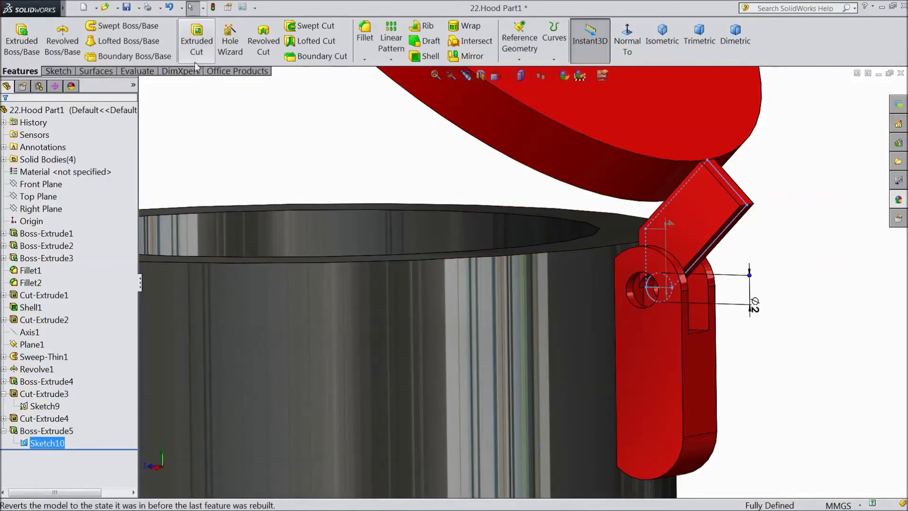
click(22, 41)
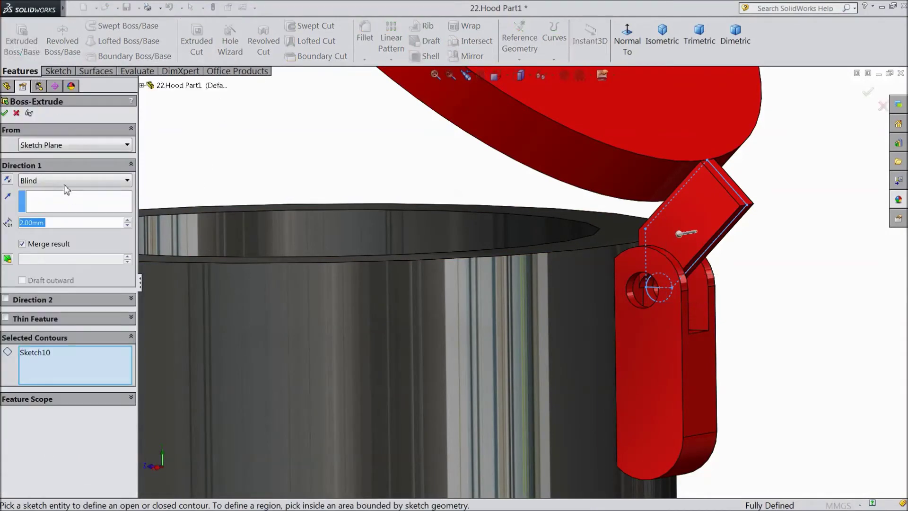
click(65, 183)
click(55, 254)
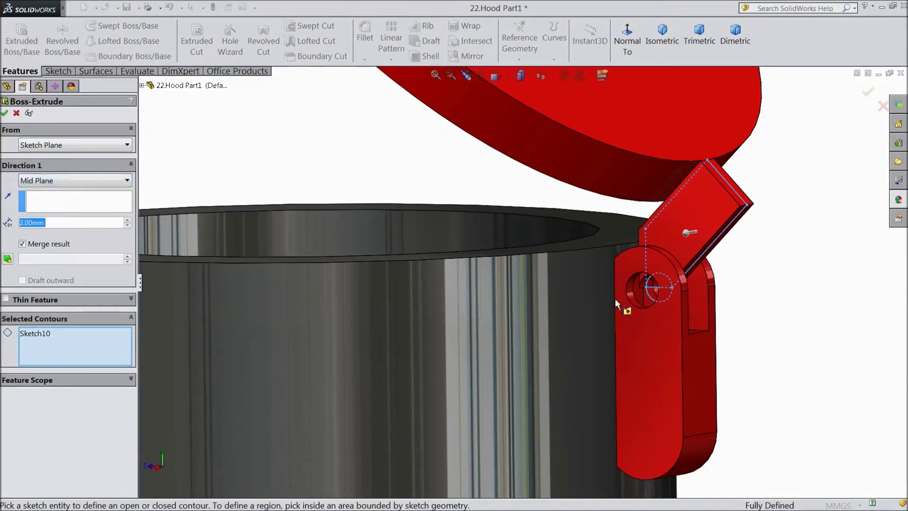
click(669, 299)
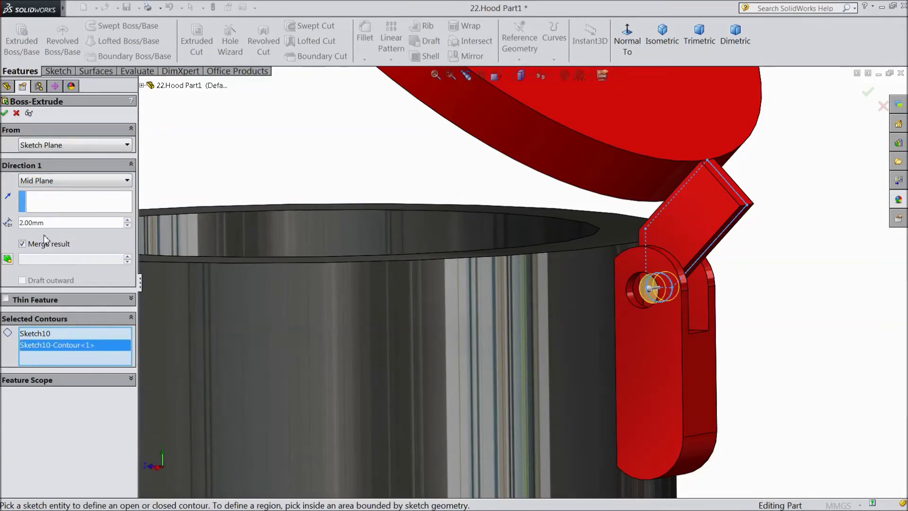
text(5)
key(Return)
scroll(692, 268, down, 2)
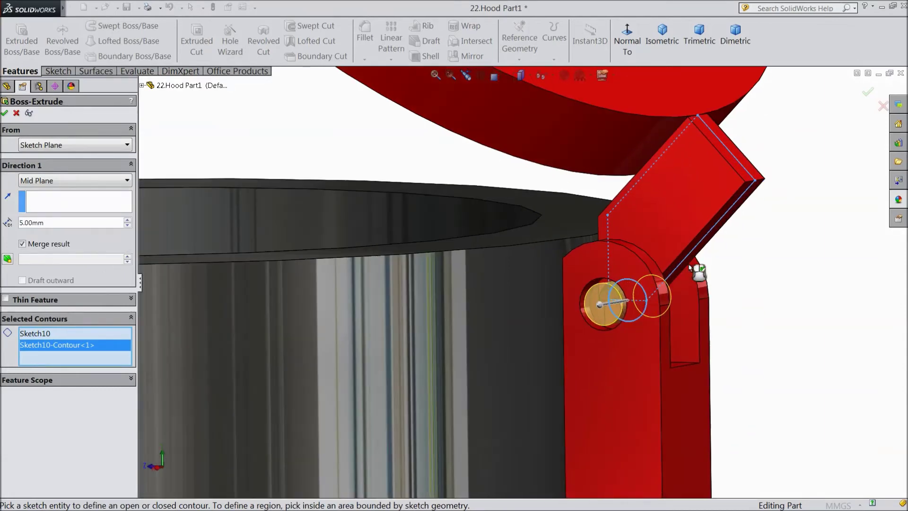
click(4, 113)
scroll(397, 257, up, 3)
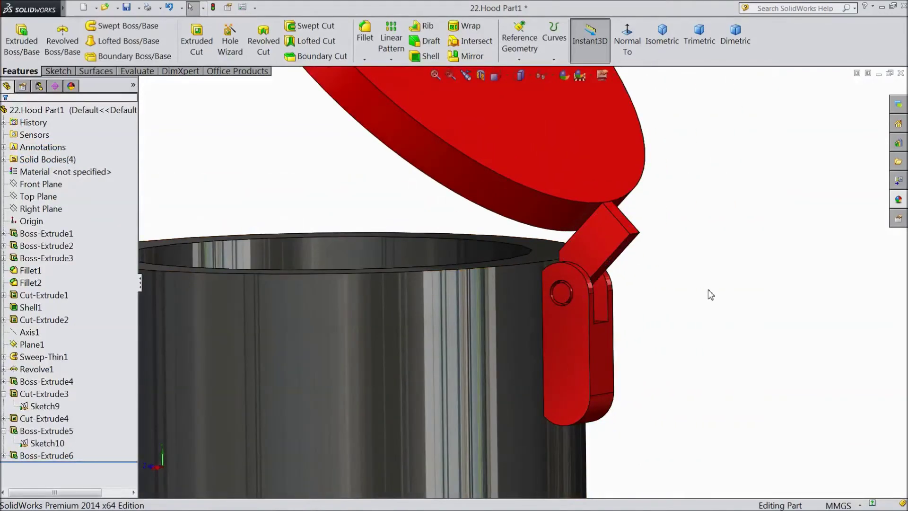
Fillet the outer corner edge of the hinge arm with a 2 mm constant radius
scroll(711, 294, up, 5)
middle_drag(657, 288, 683, 310)
scroll(552, 349, up, 4)
middle_drag(551, 349, 569, 327)
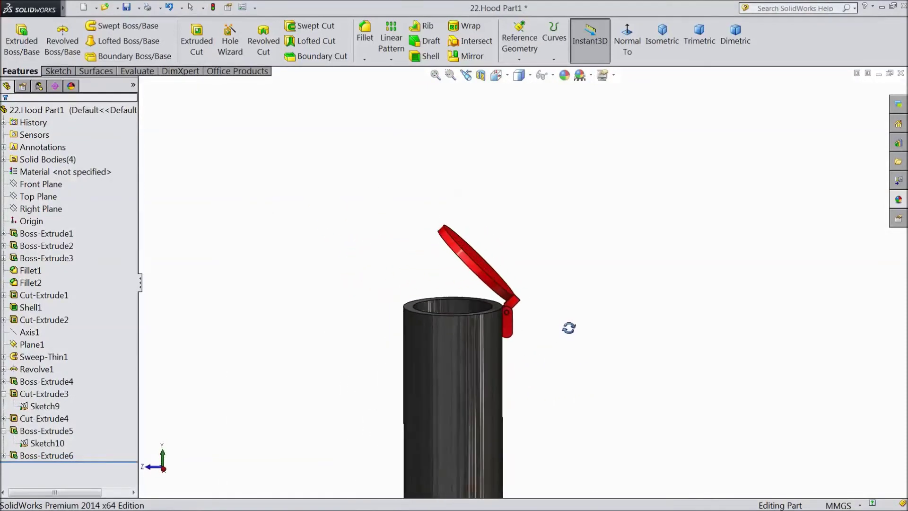
scroll(570, 326, down, 3)
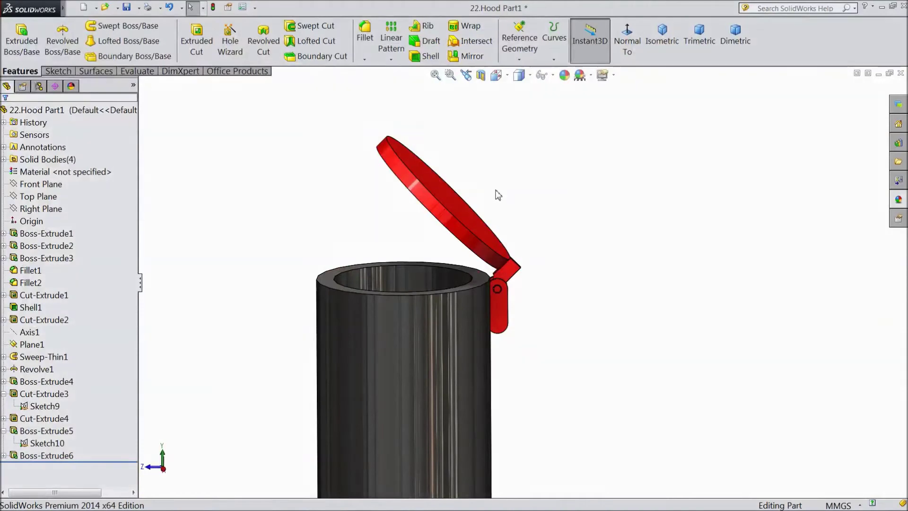
scroll(498, 193, down, 3)
click(365, 37)
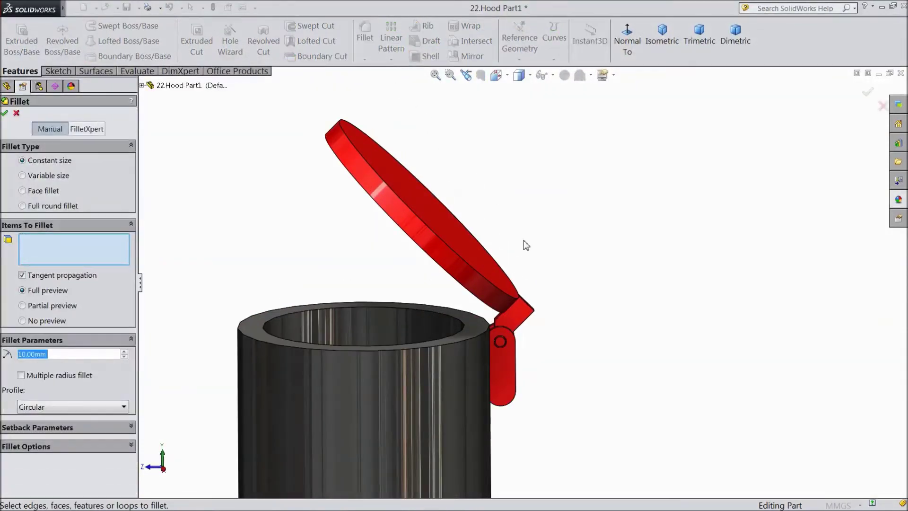
text(2)
middle_drag(605, 316, 568, 326)
scroll(307, 361, down, 3)
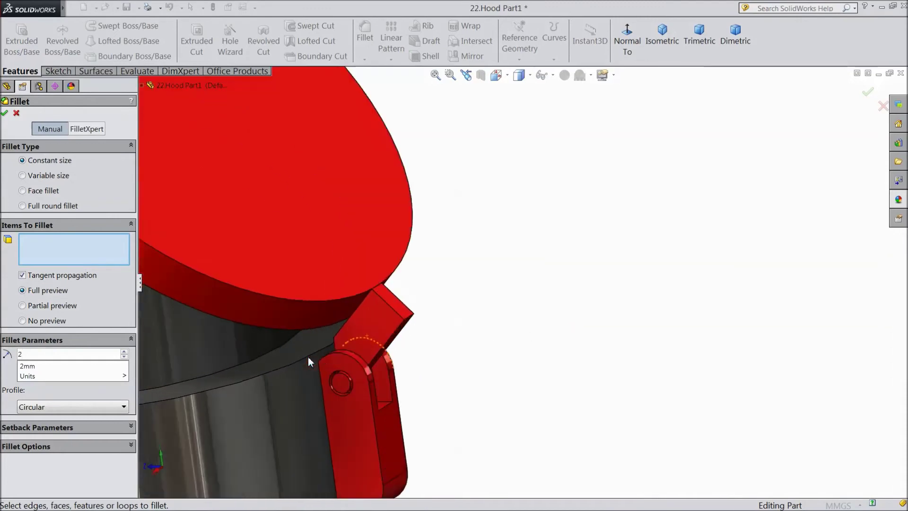
click(410, 321)
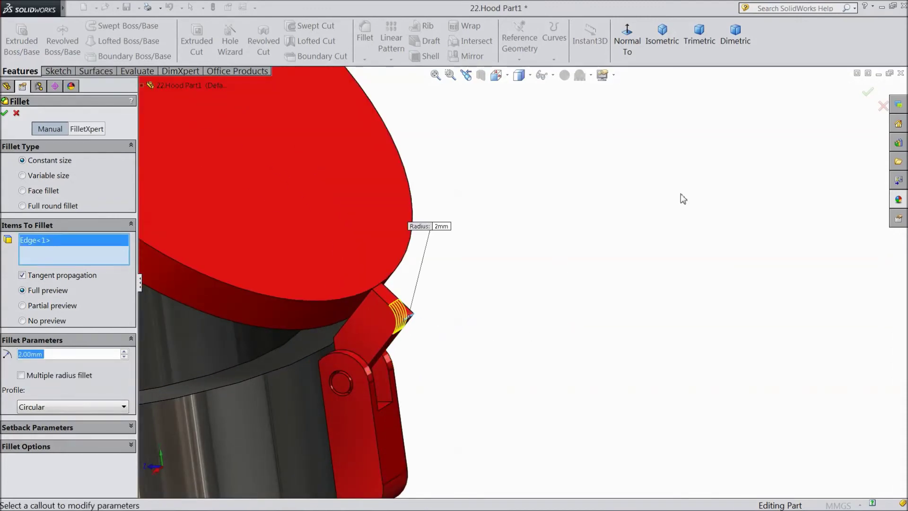
click(871, 93)
scroll(597, 175, up, 6)
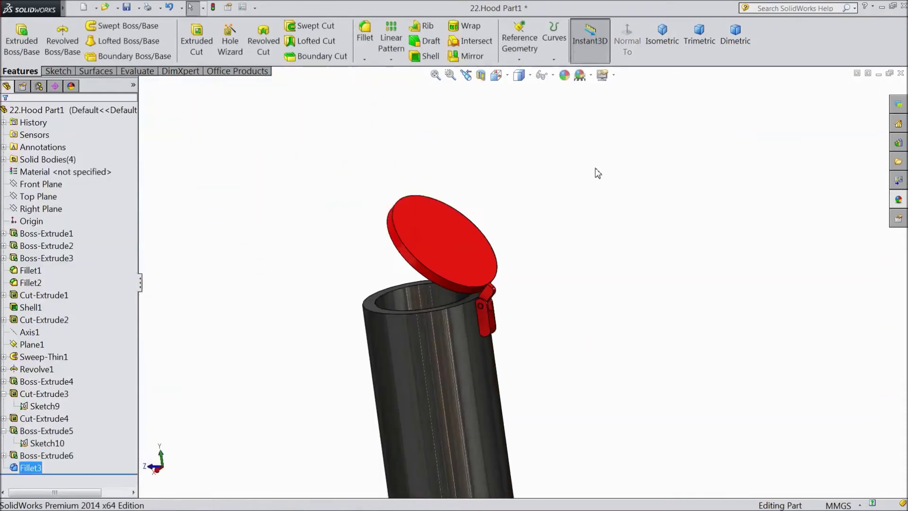
scroll(597, 176, up, 5)
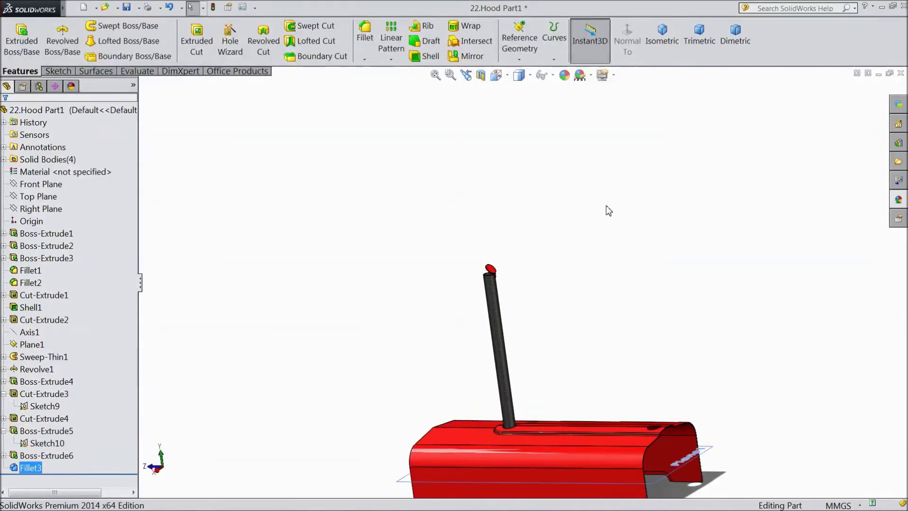
Create a reference axis through the cylindrical face of the round hole in the hood's top
click(519, 58)
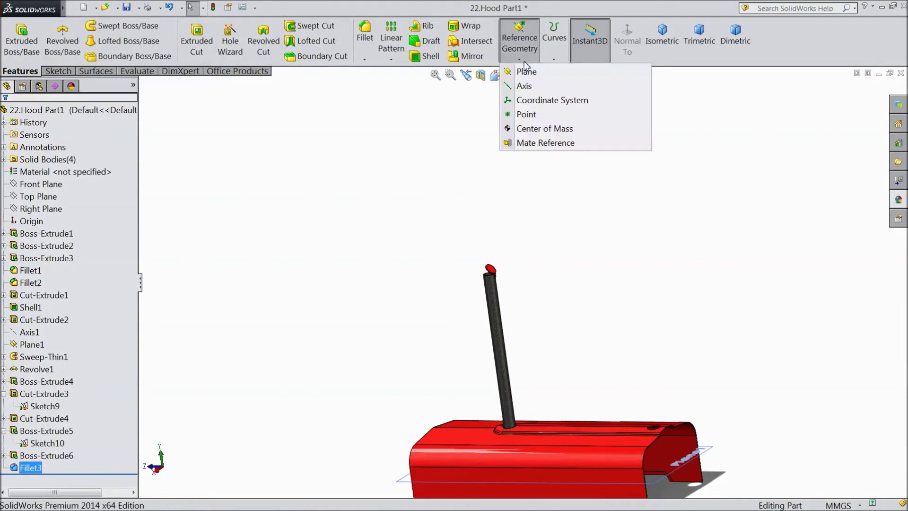
click(524, 86)
scroll(637, 367, down, 2)
scroll(575, 384, down, 3)
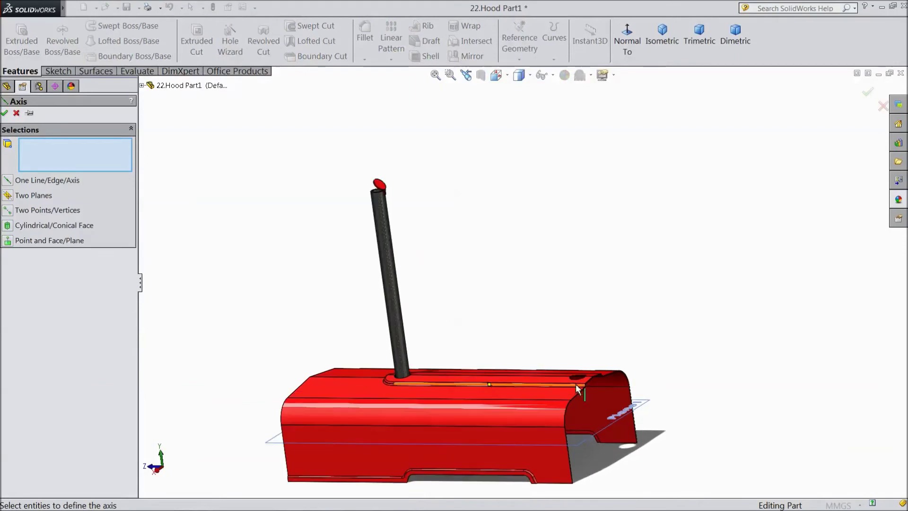
scroll(575, 384, down, 10)
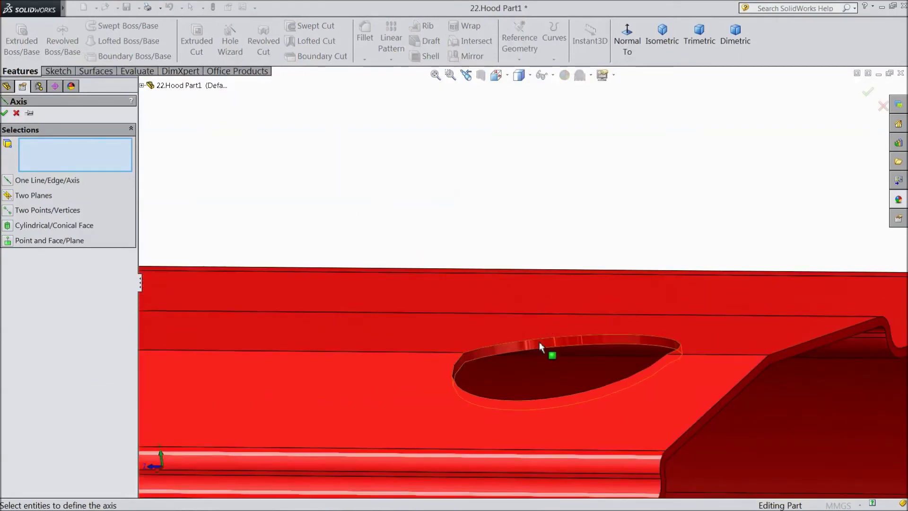
click(540, 342)
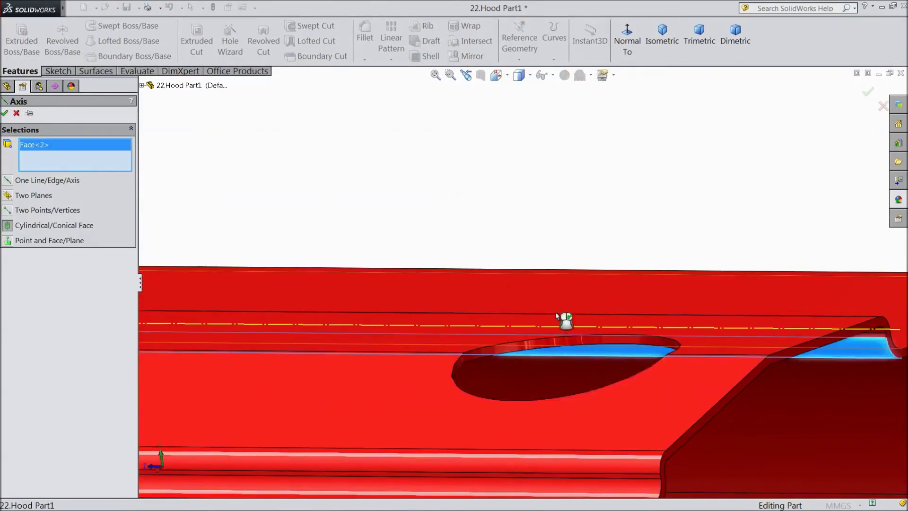
right_click(68, 160)
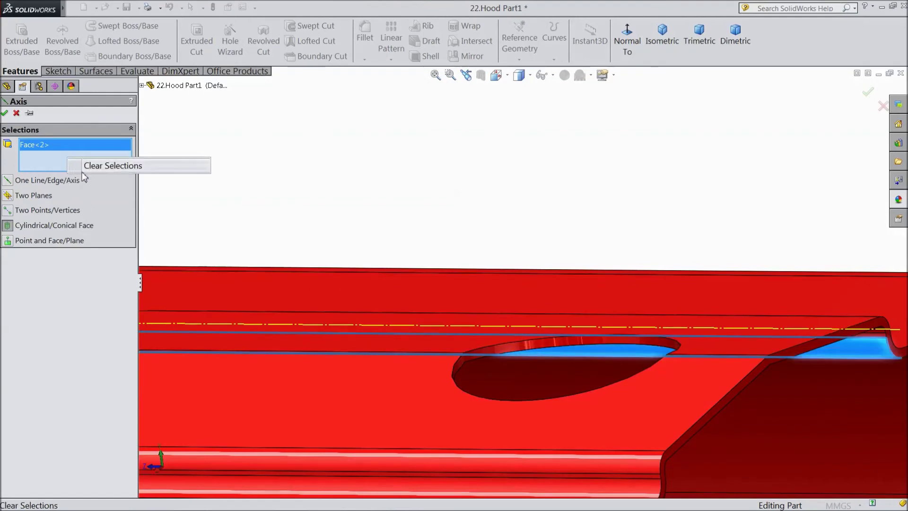
click(101, 166)
click(509, 358)
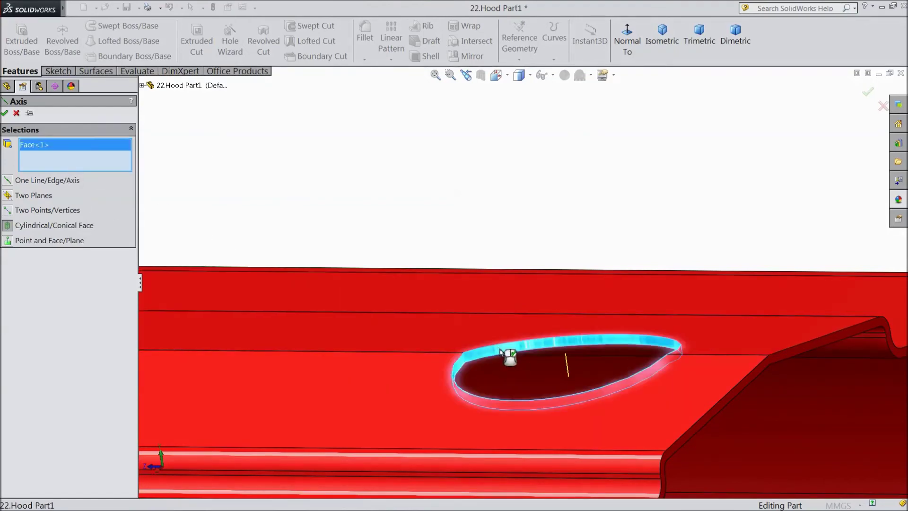
click(5, 113)
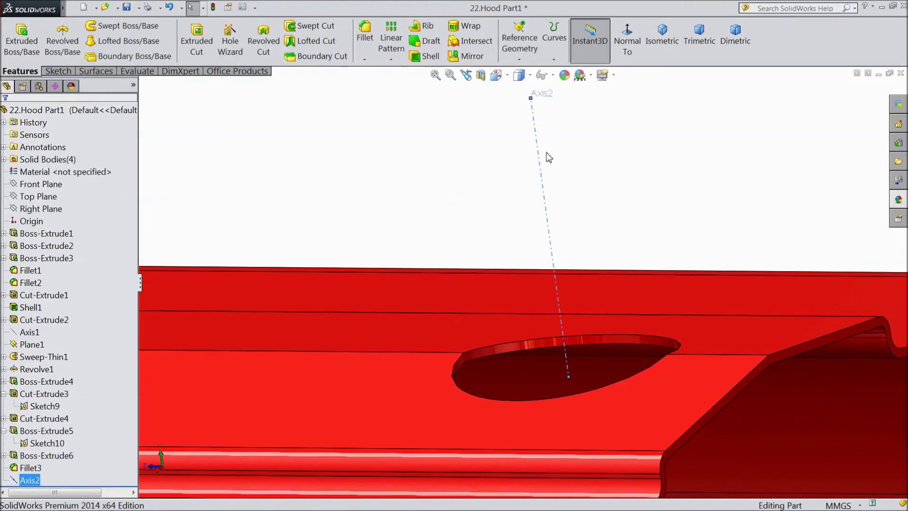
Start a 3D sketch and draw a line along the hole's axis, from its upper end to its lower end
scroll(525, 284, up, 5)
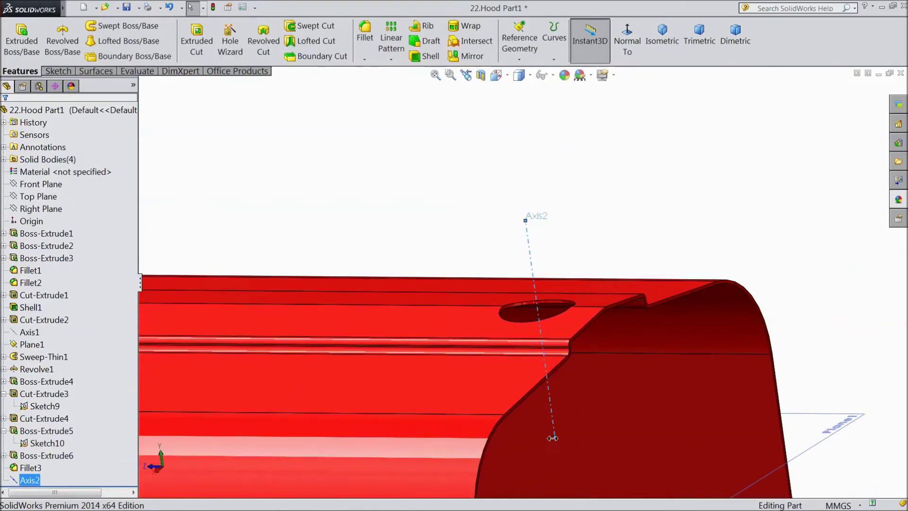
click(58, 71)
click(16, 59)
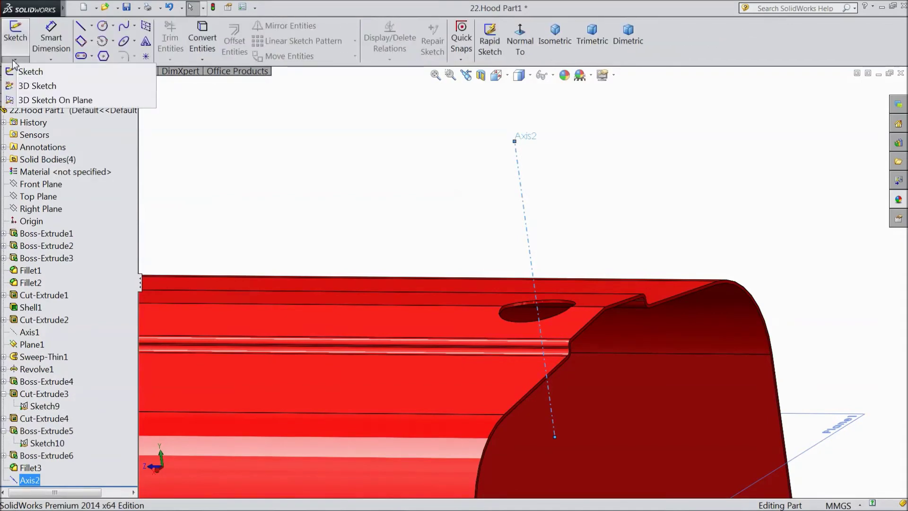
click(32, 85)
click(82, 27)
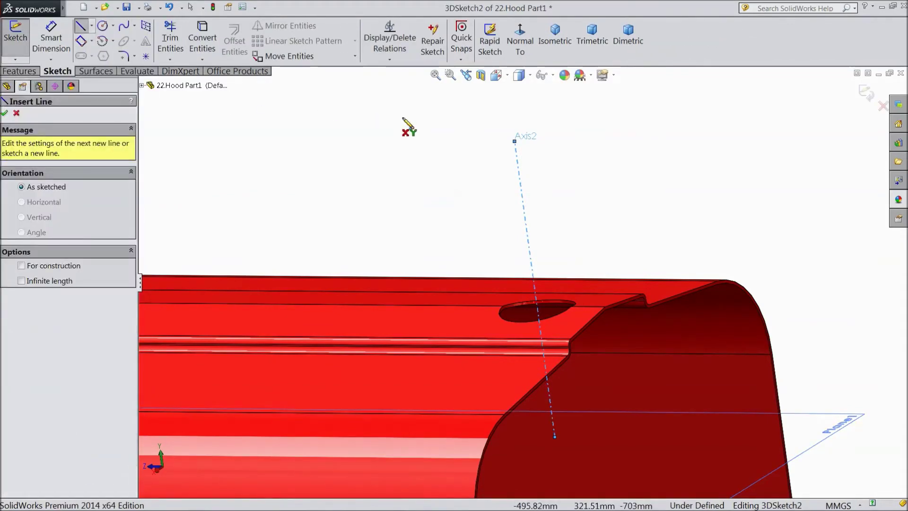
click(515, 141)
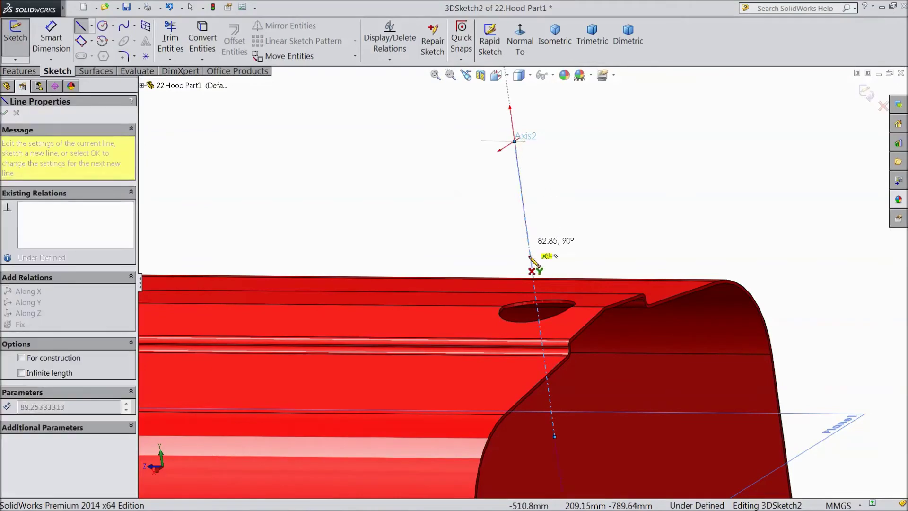
click(555, 436)
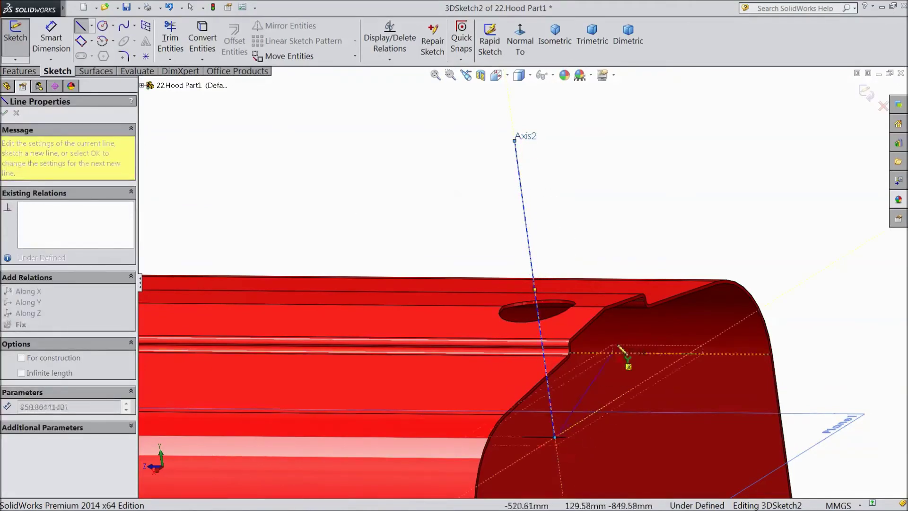
key(Escape)
middle_drag(634, 245, 584, 164)
right_click(612, 215)
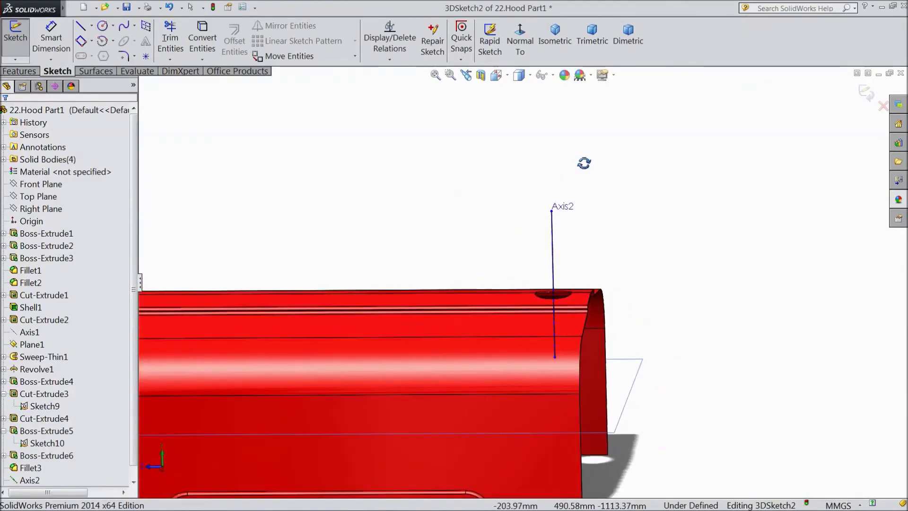
key(Escape)
Draw a construction centerline about 160 mm long from the axis line's lower end, along Z into the hood
click(92, 26)
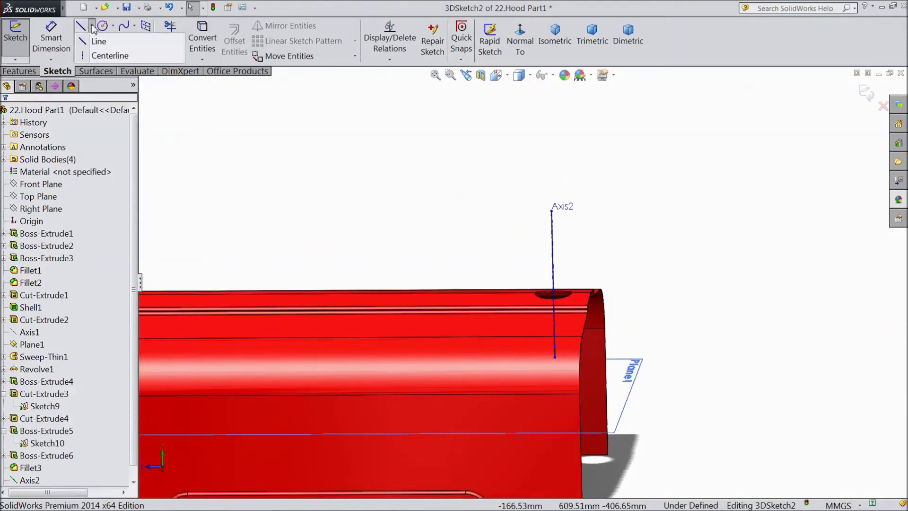
click(107, 54)
click(556, 358)
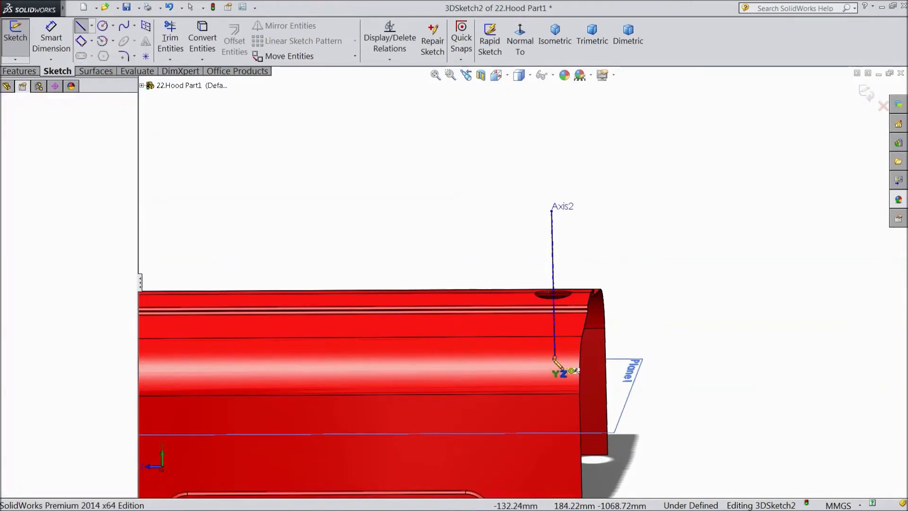
click(457, 358)
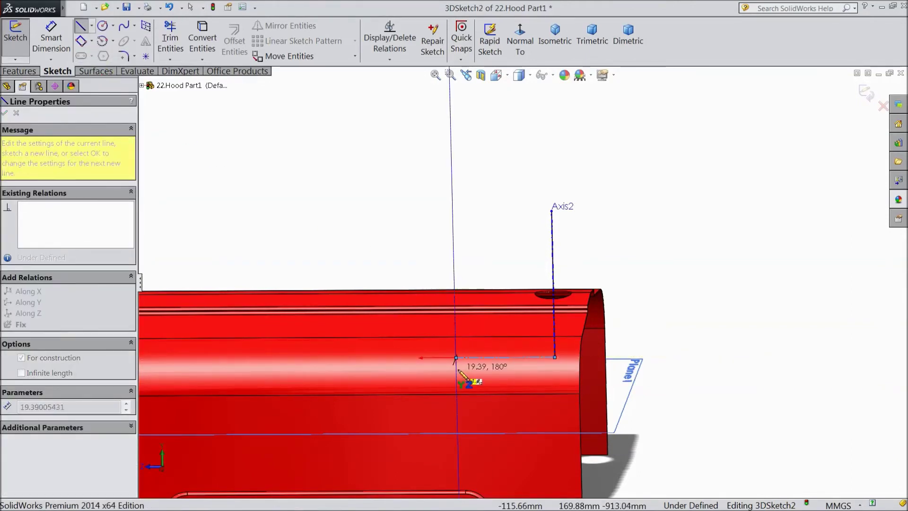
key(Escape)
Dimension the 3D sketch line along the hole's axis to 350 mm
click(51, 37)
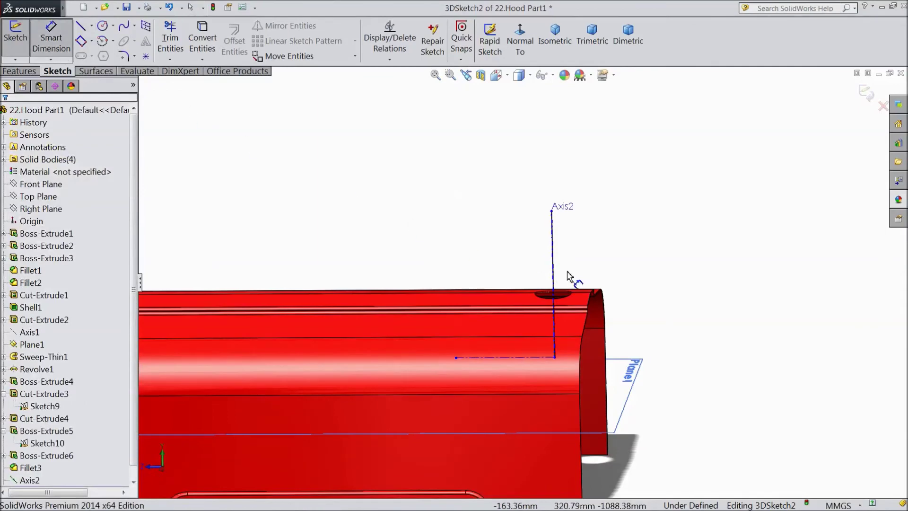
click(553, 264)
click(657, 282)
text(350)
click(602, 263)
middle_drag(618, 305, 525, 347)
scroll(543, 352, up, 3)
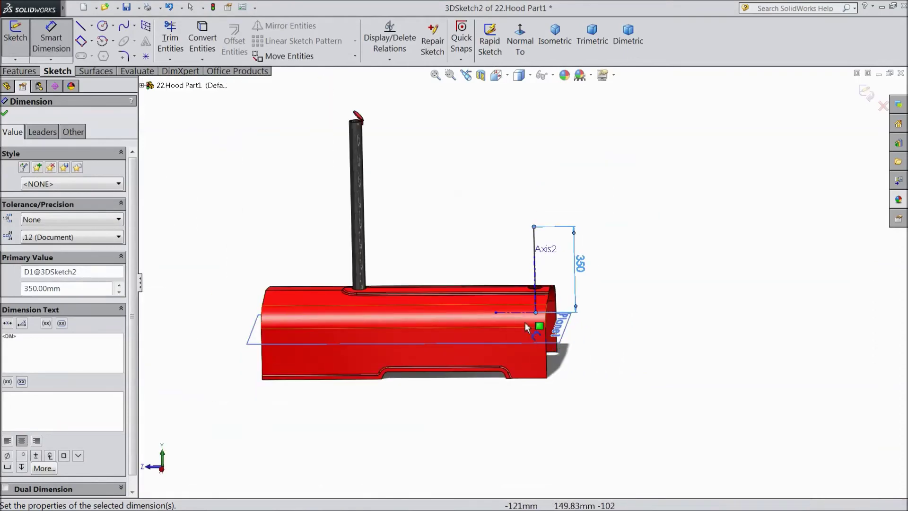
Dimension the centerline's height above the origin to 150 mm and finish the 3D sketch
click(536, 313)
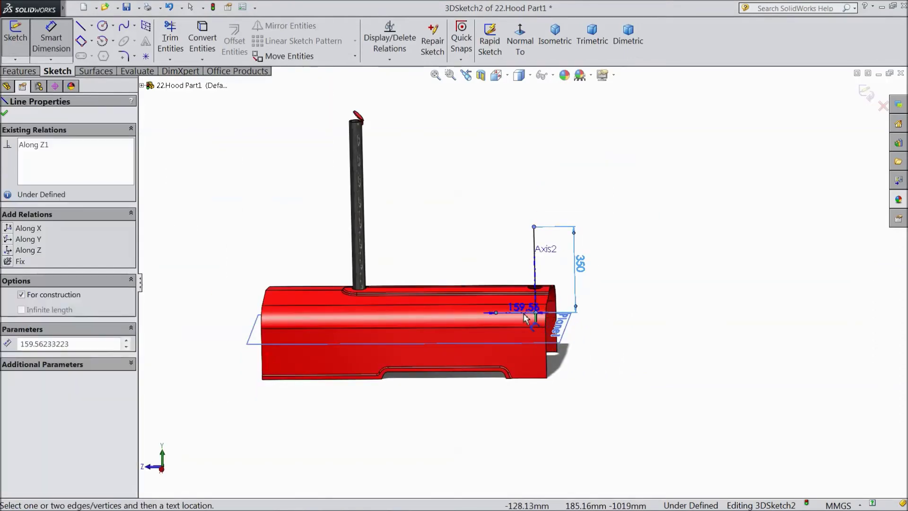
click(266, 368)
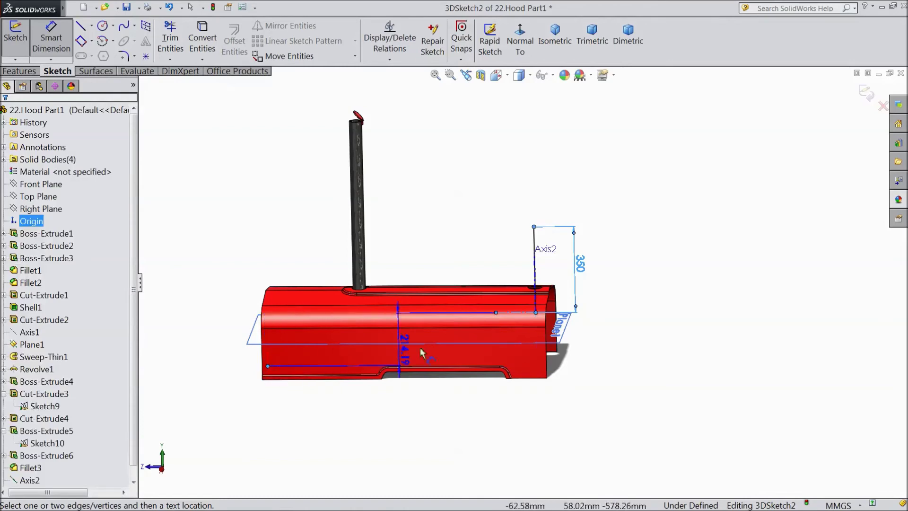
click(639, 340)
text(150)
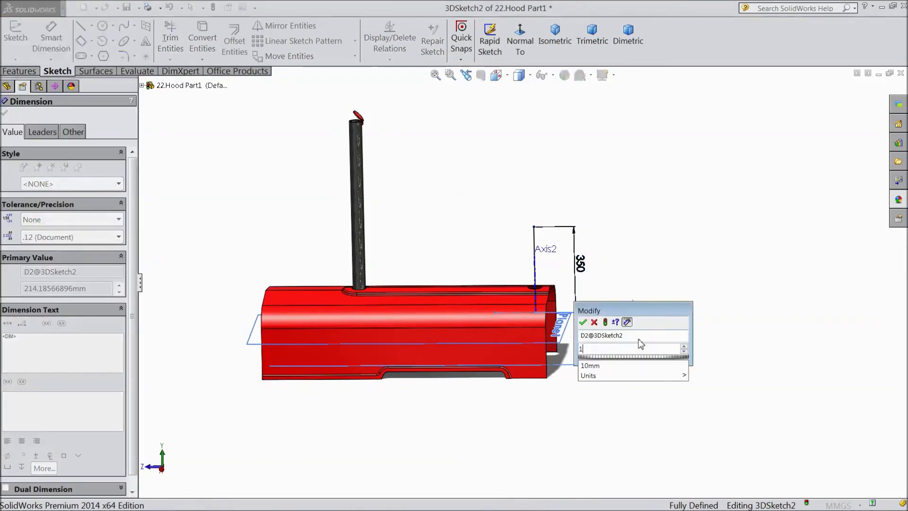
click(582, 322)
scroll(544, 336, down, 3)
scroll(658, 354, down, 1)
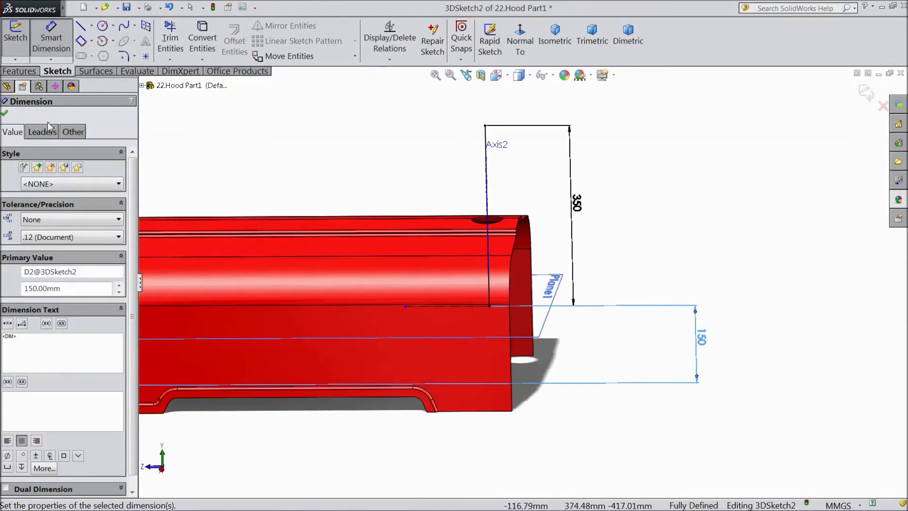
click(6, 115)
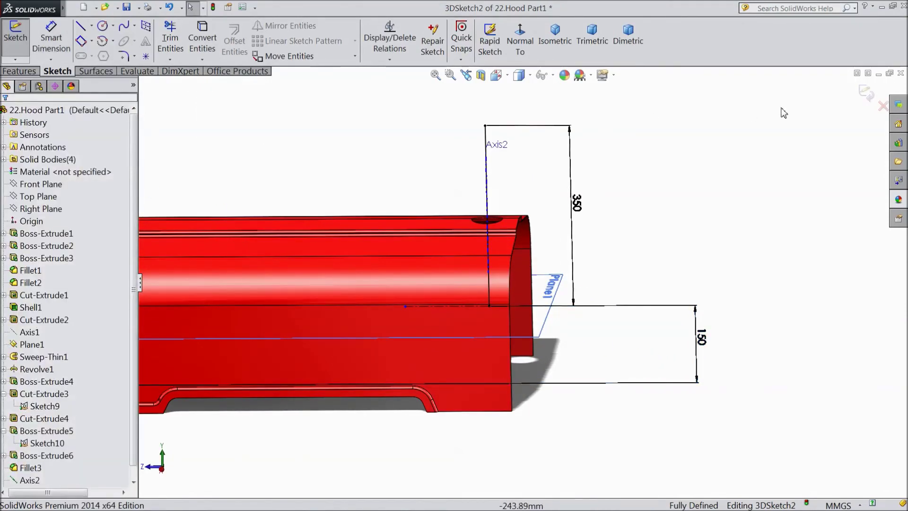
click(867, 94)
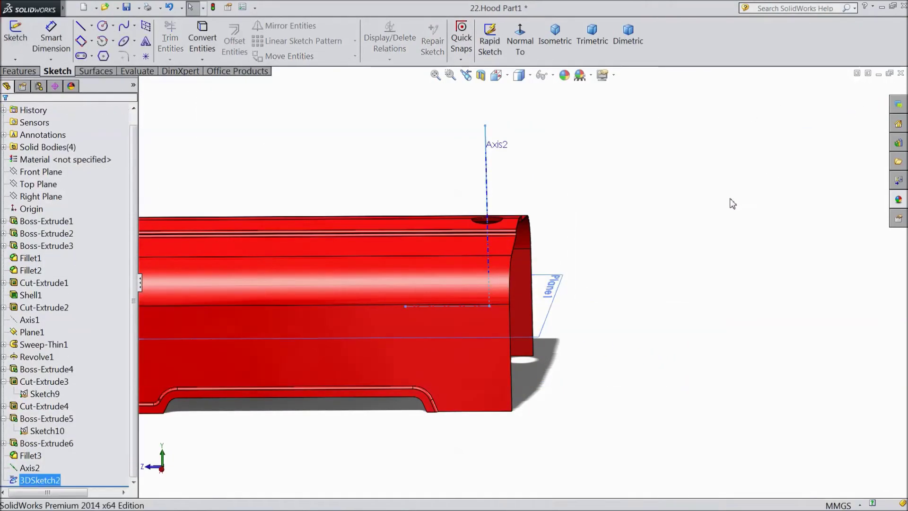
Create a reference plane parallel to the Top Plane and coincident with the lower endpoint of the 3D sketch line
scroll(486, 161, up, 3)
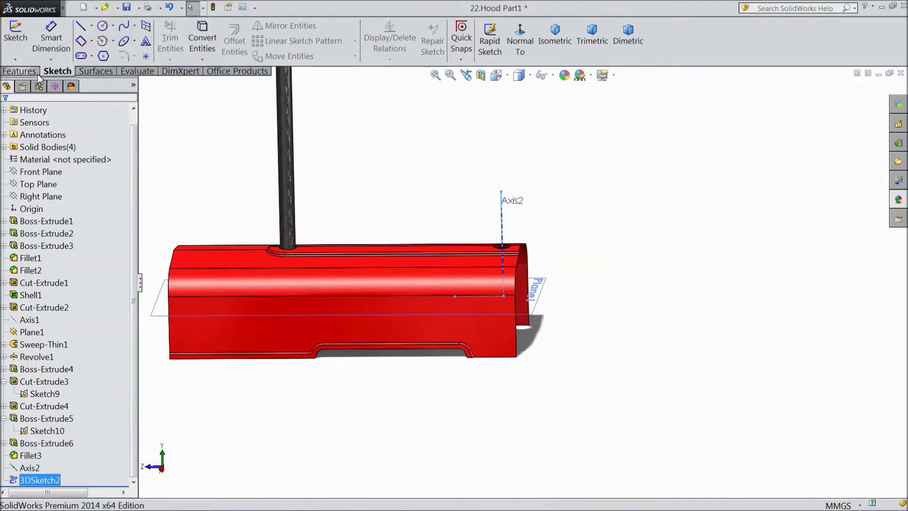
click(36, 73)
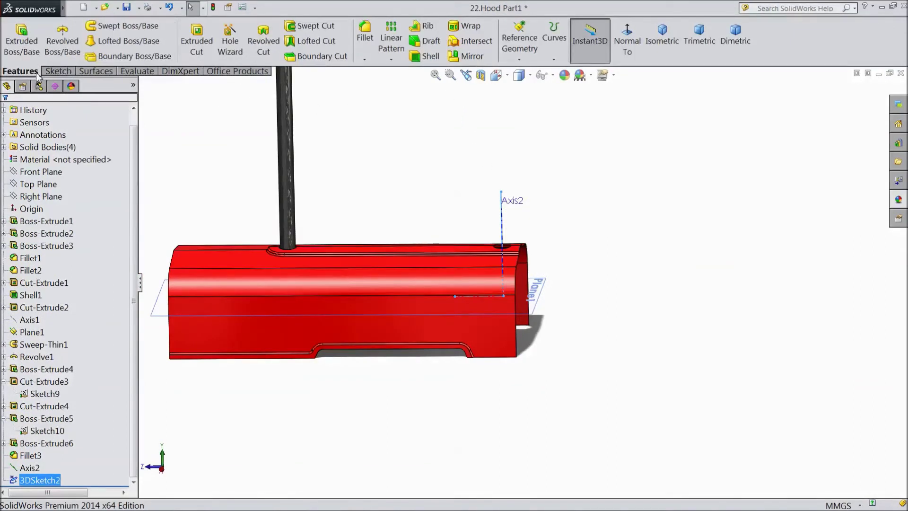
click(528, 65)
click(532, 72)
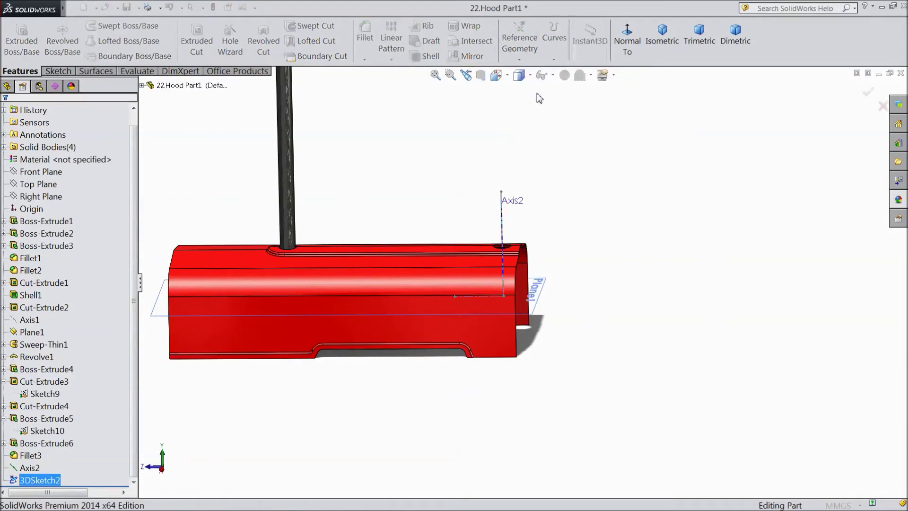
click(142, 85)
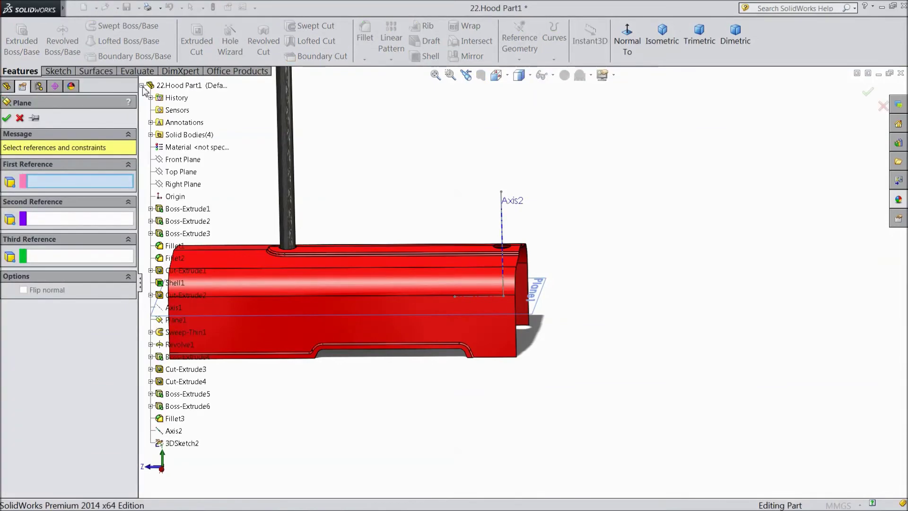
click(180, 172)
scroll(506, 303, down, 4)
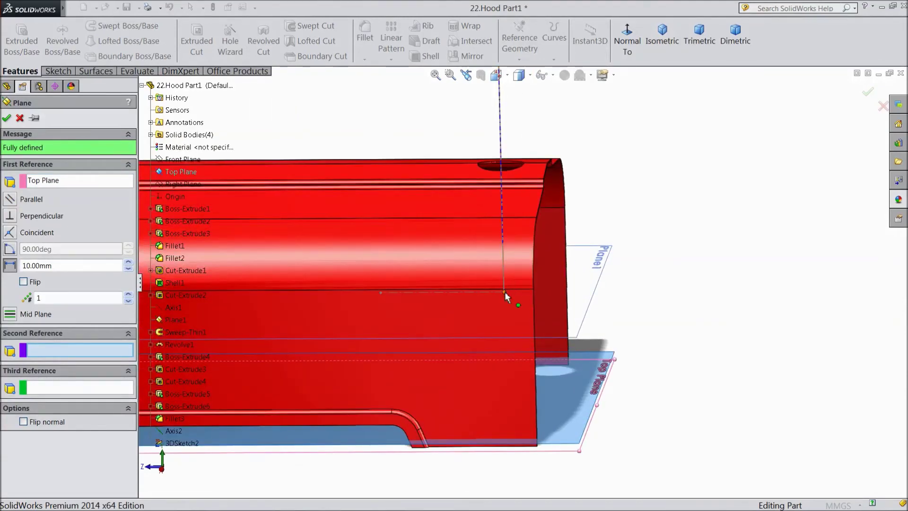
click(504, 292)
middle_drag(657, 300, 640, 308)
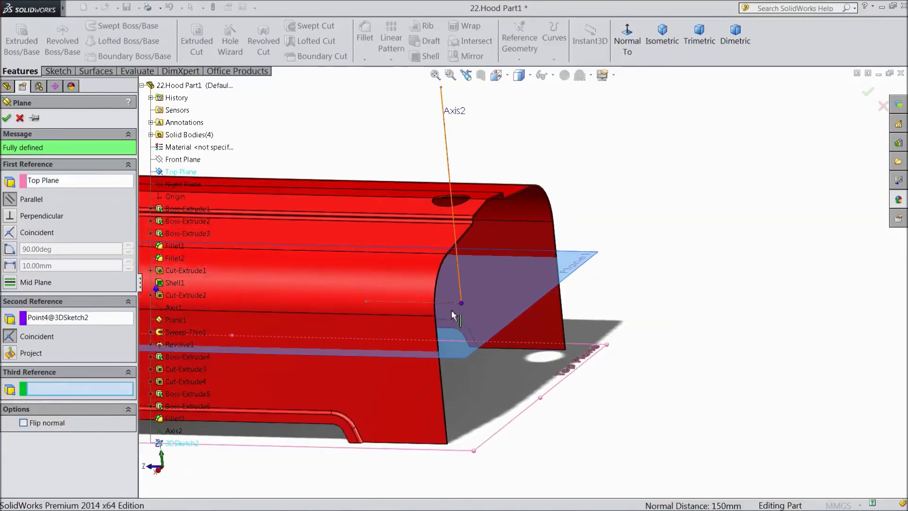
ctrl+middle_drag(452, 310, 462, 309)
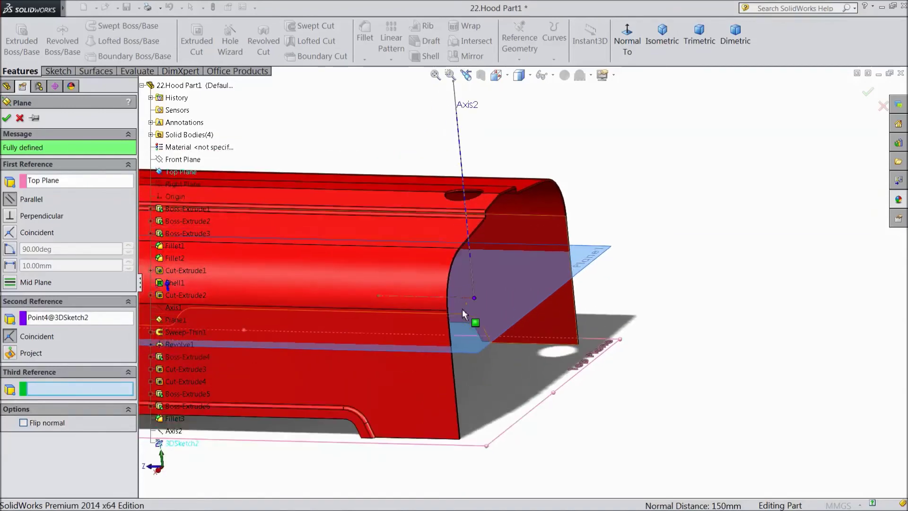
click(7, 119)
Sketch a circle about 45 mm in diameter on the new plane, centred on the 3D sketch line's lower endpoint
click(515, 315)
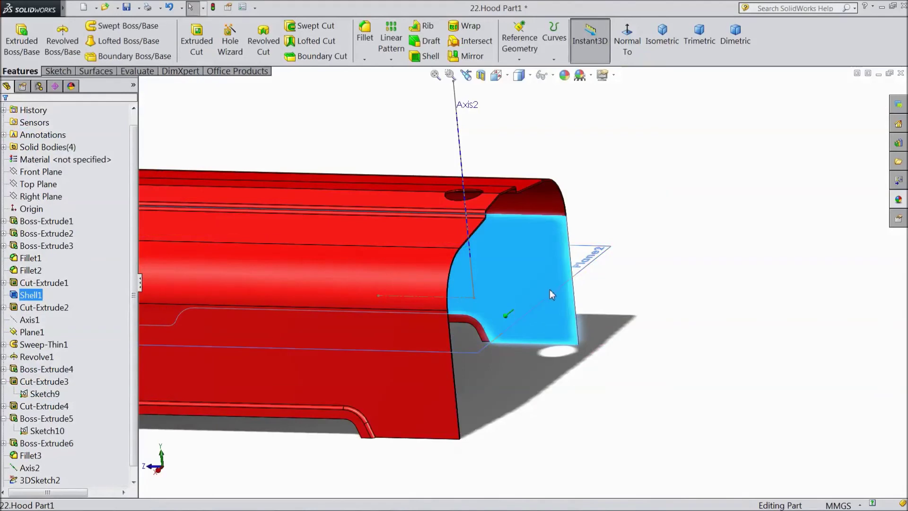
click(495, 342)
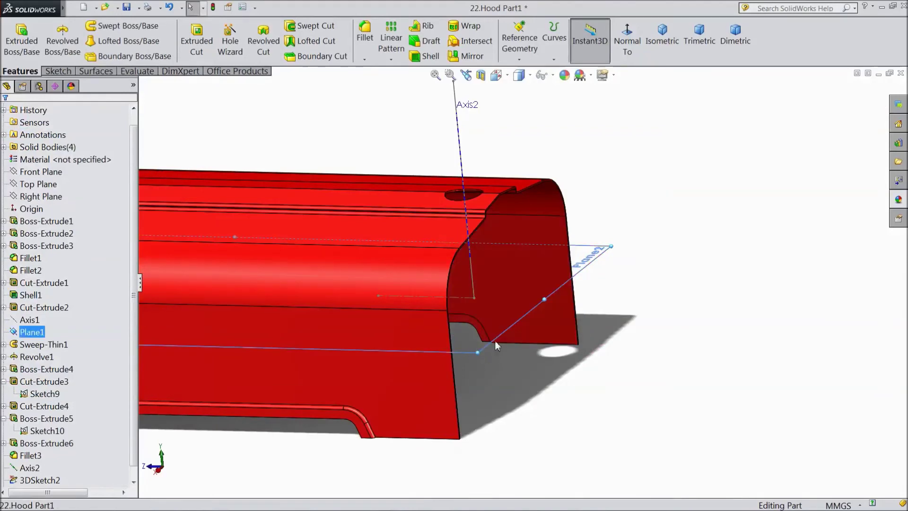
click(501, 317)
click(520, 43)
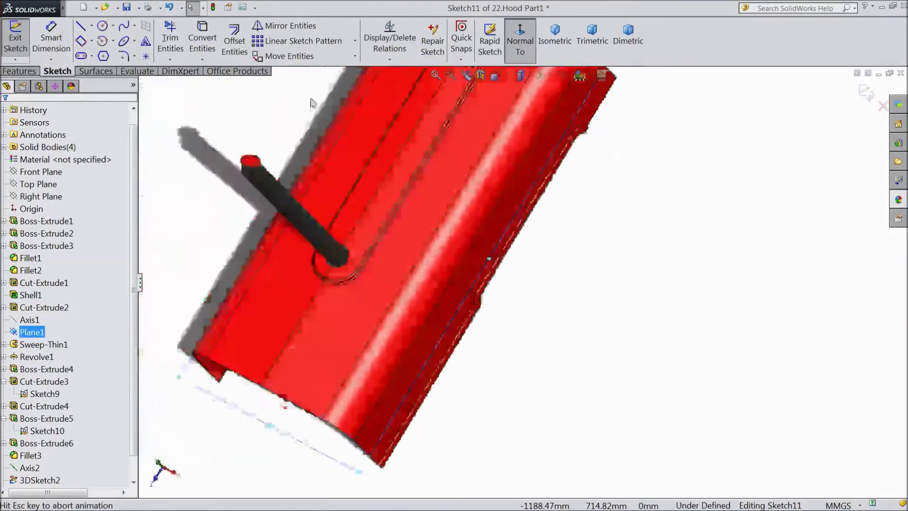
key(c)
scroll(522, 191, down, 5)
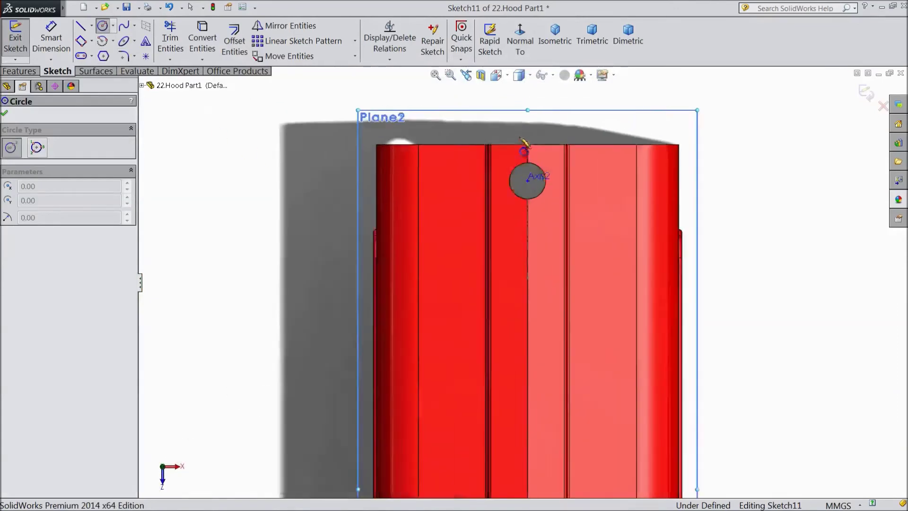
click(514, 217)
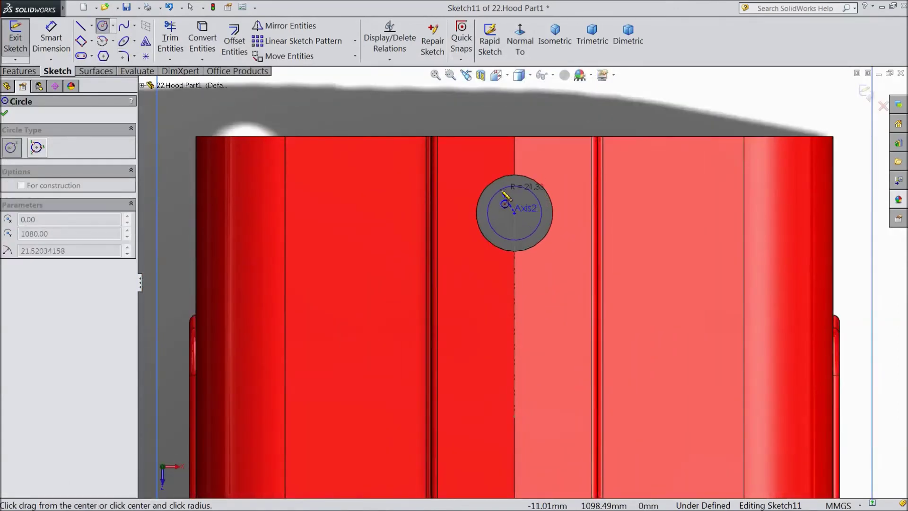
click(488, 198)
Dimension the circle's diameter to 50 mm and finish the sketch
key(d)
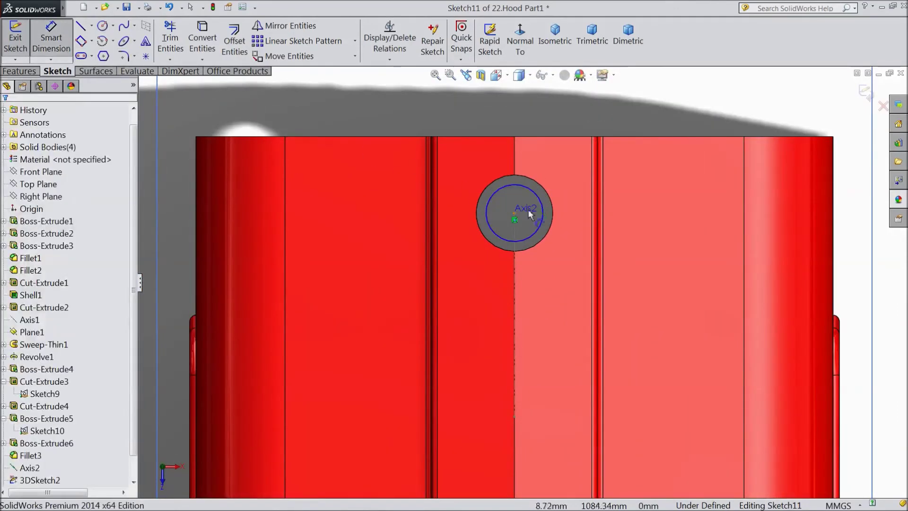
click(543, 226)
click(690, 108)
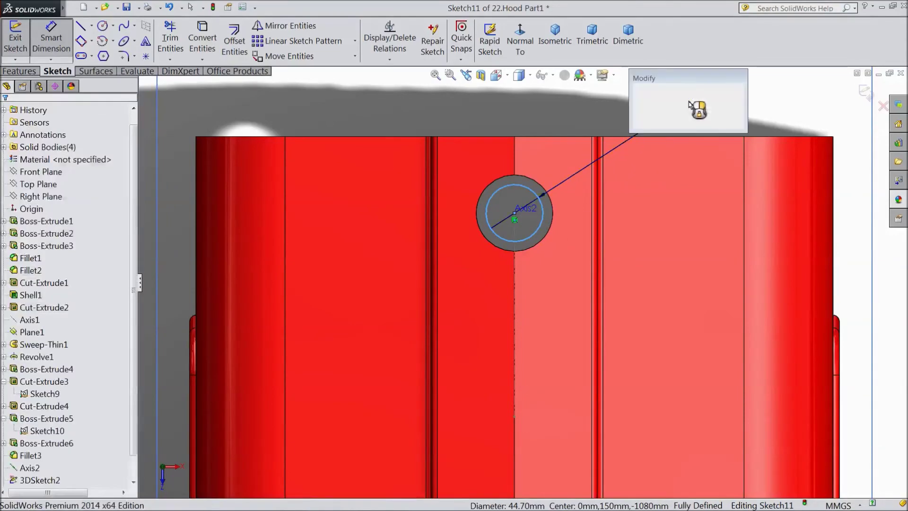
text(50)
click(639, 90)
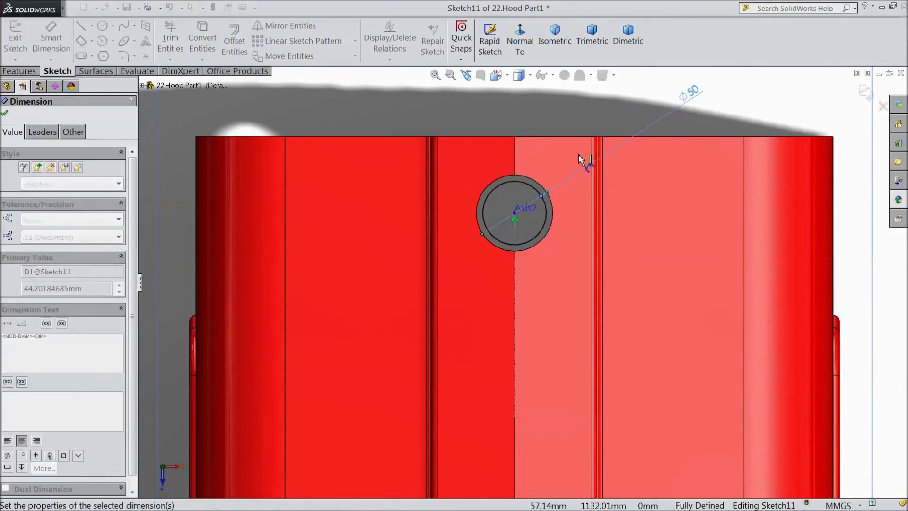
click(6, 114)
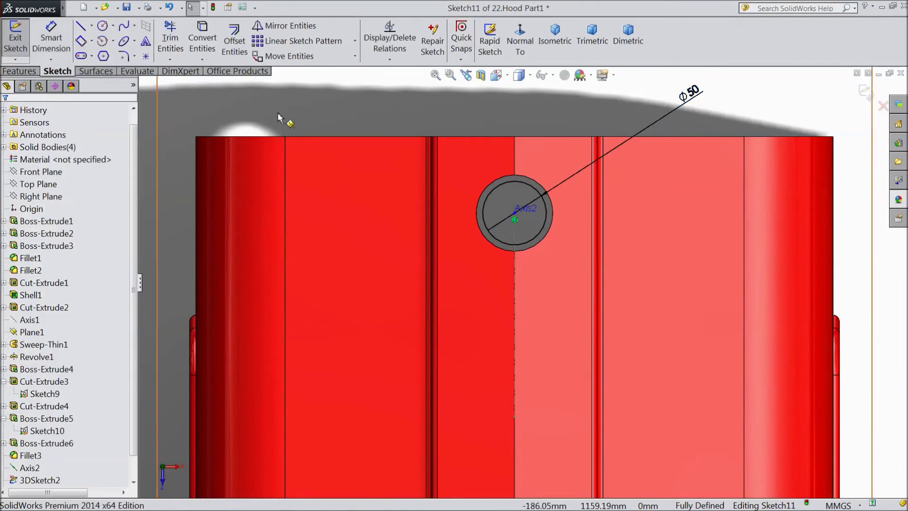
click(865, 94)
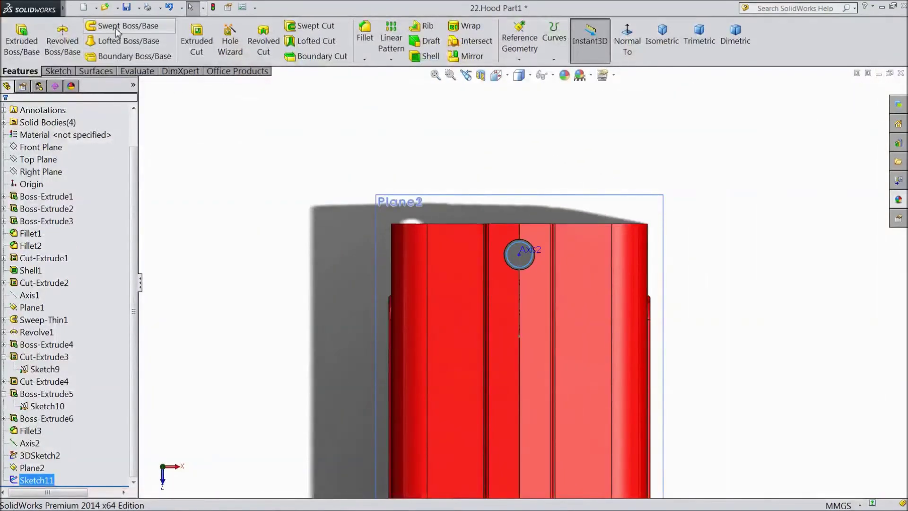
Set up a Swept Boss with the 50 mm circle as profile and the 3D sketch line as path
click(116, 30)
mouse_move(237, 234)
middle_down()
mouse_move(249, 146)
mouse_move(304, 150)
mouse_move(302, 202)
mouse_move(298, 194)
middle_up()
scroll(491, 192, down, 3)
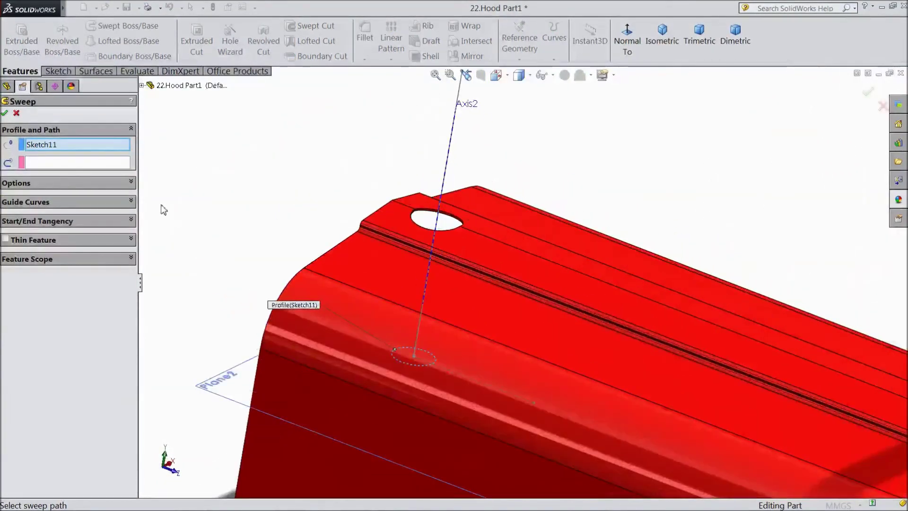
click(71, 162)
click(446, 169)
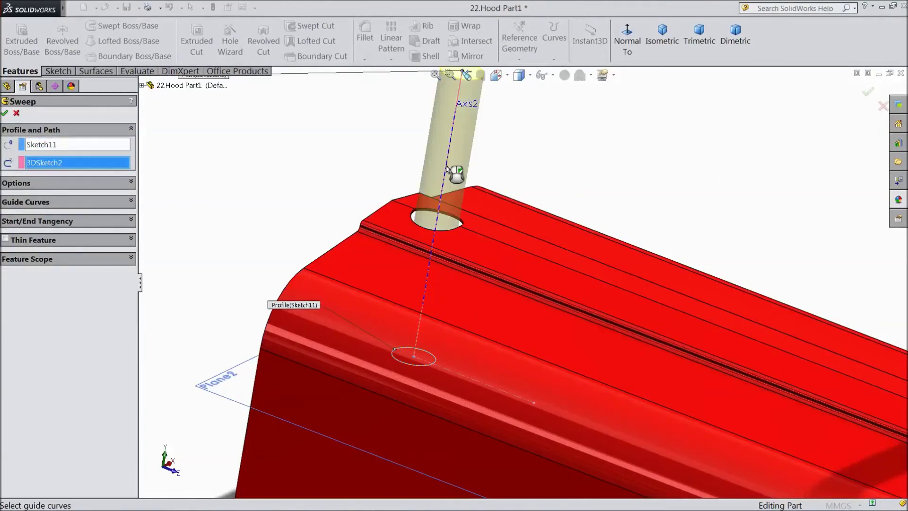
scroll(435, 222, up, 5)
middle_drag(435, 222, 364, 253)
scroll(310, 189, down, 3)
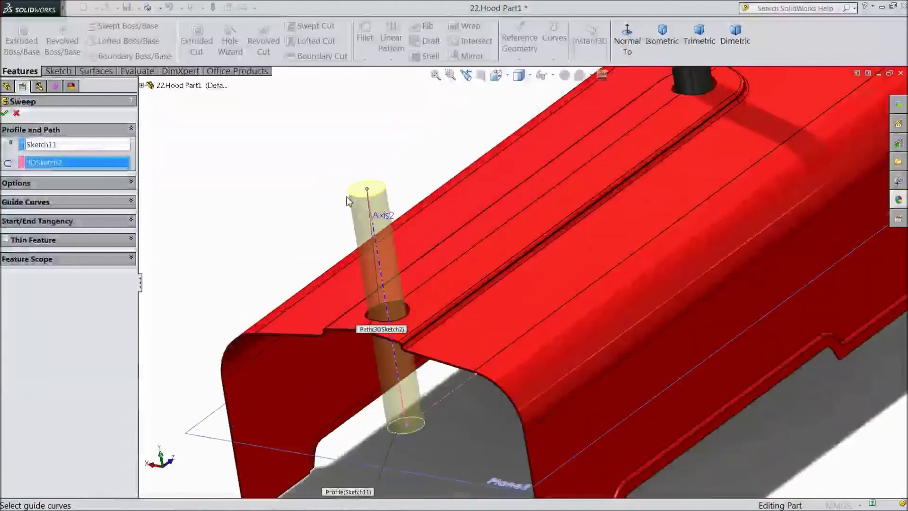
Make the sweep a one-direction thin feature with a 1.50 mm wall and complete it
click(5, 241)
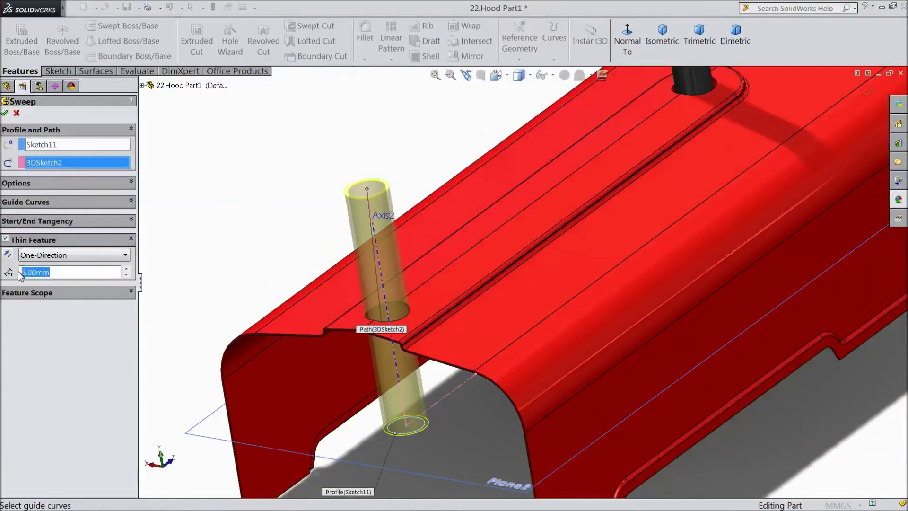
key(Return)
middle_drag(246, 253, 268, 235)
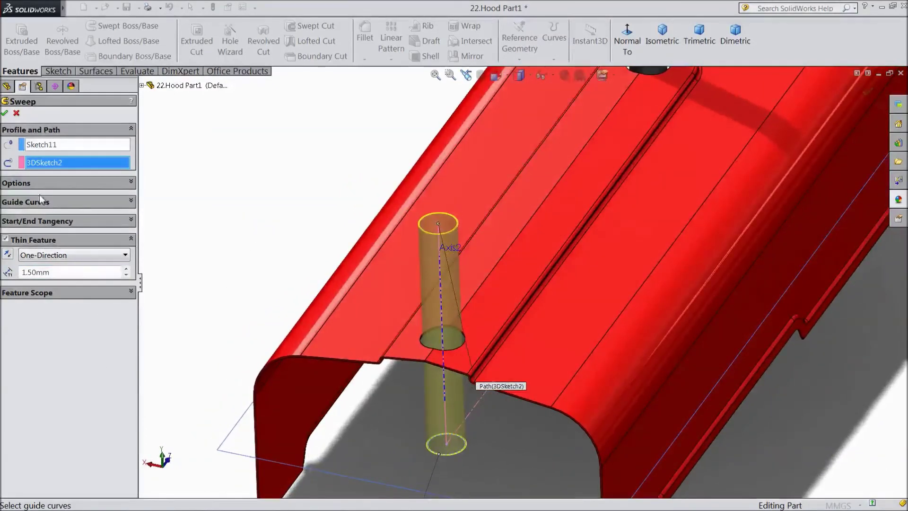
click(5, 114)
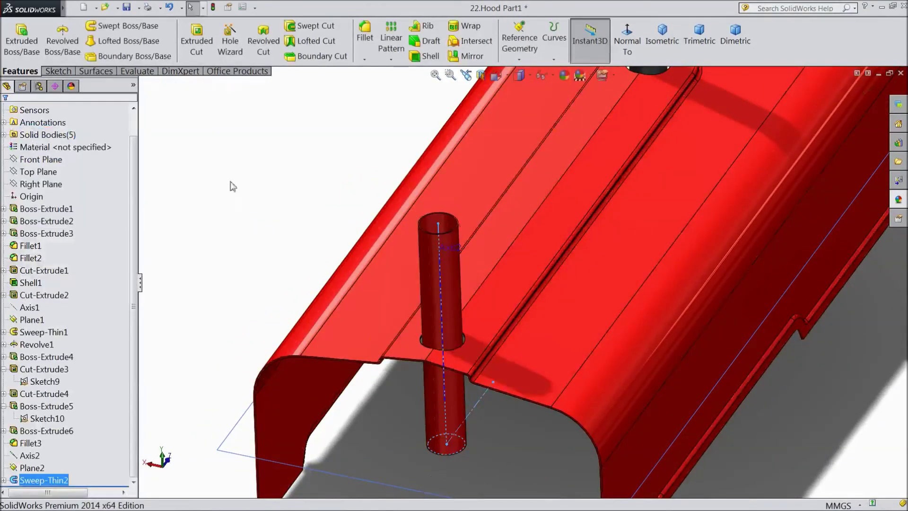
Apply a dark grey colour (RGB 64, 64, 64) to the newly swept pipe
click(563, 76)
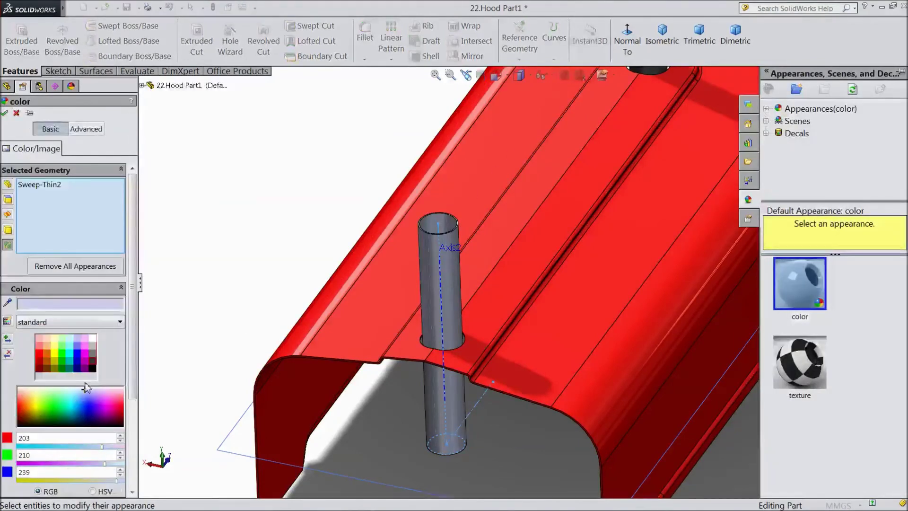
click(94, 363)
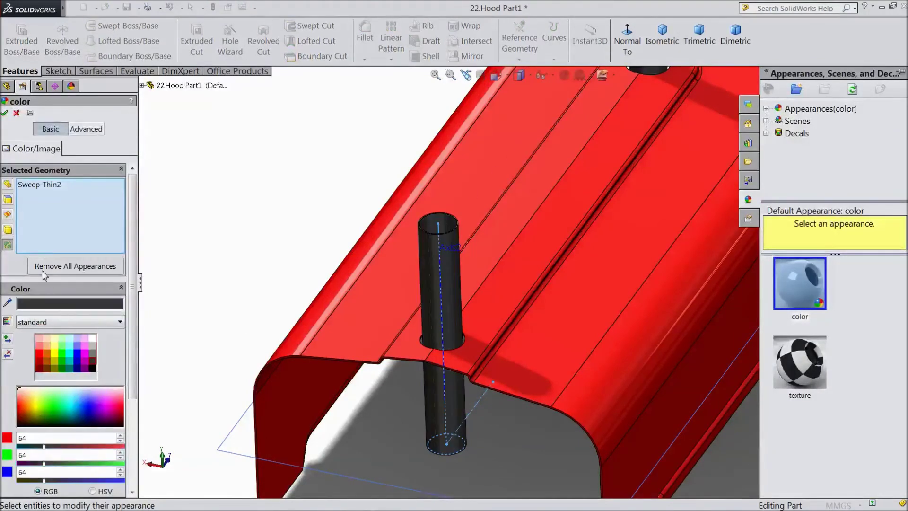
click(5, 114)
Hide the axis through the short pipe and both horizontal reference planes, Plane1 and Plane2
scroll(237, 304, down, 5)
middle_drag(264, 298, 250, 256)
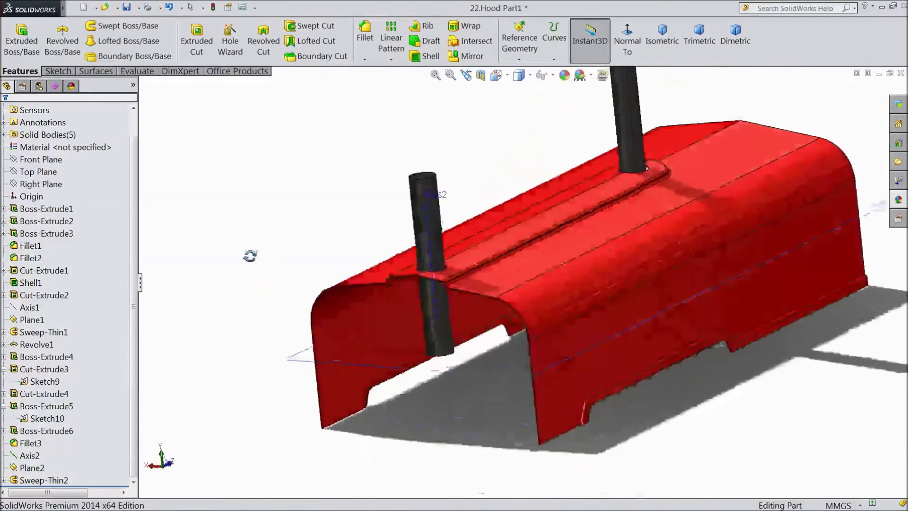
scroll(438, 276, down, 4)
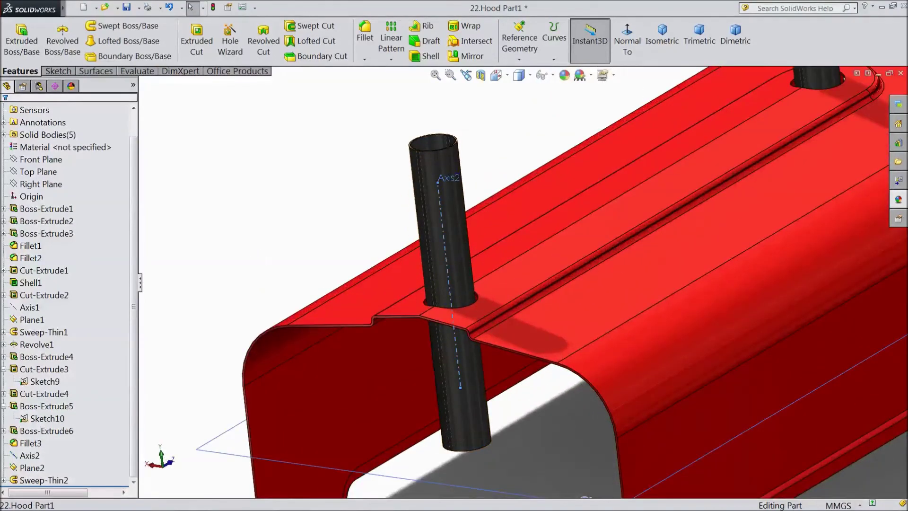
scroll(486, 247, up, 5)
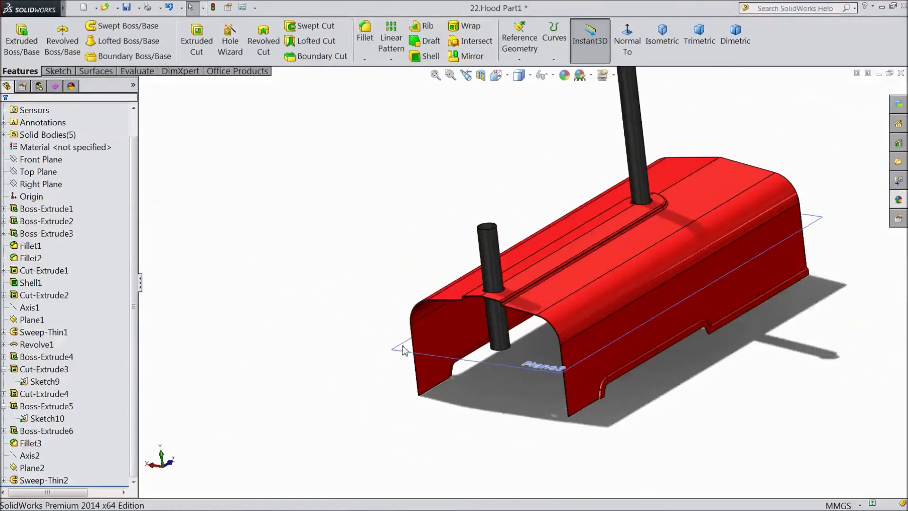
click(404, 350)
click(319, 301)
middle_drag(319, 300, 386, 339)
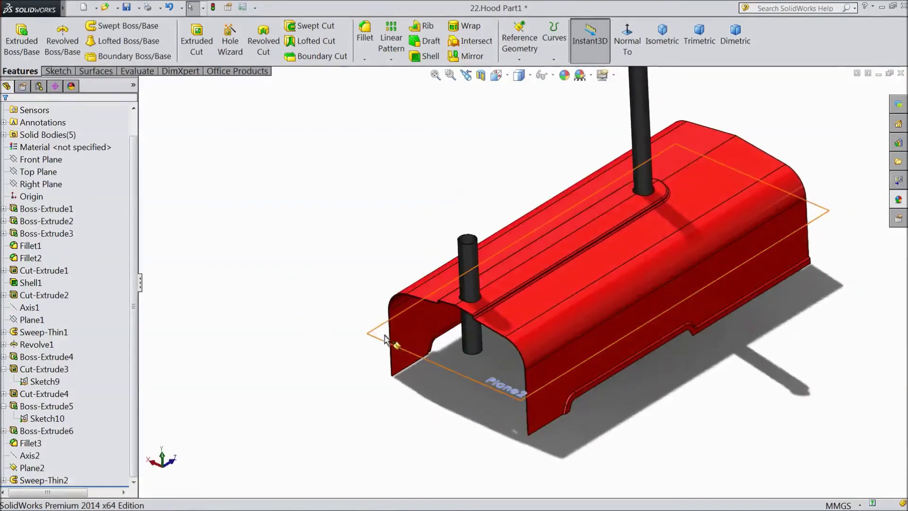
click(387, 338)
click(432, 305)
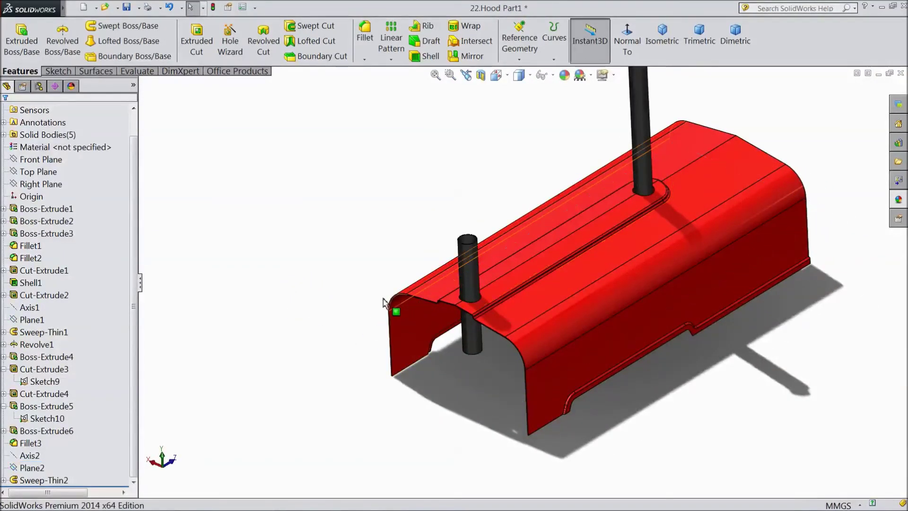
middle_drag(392, 308, 305, 253)
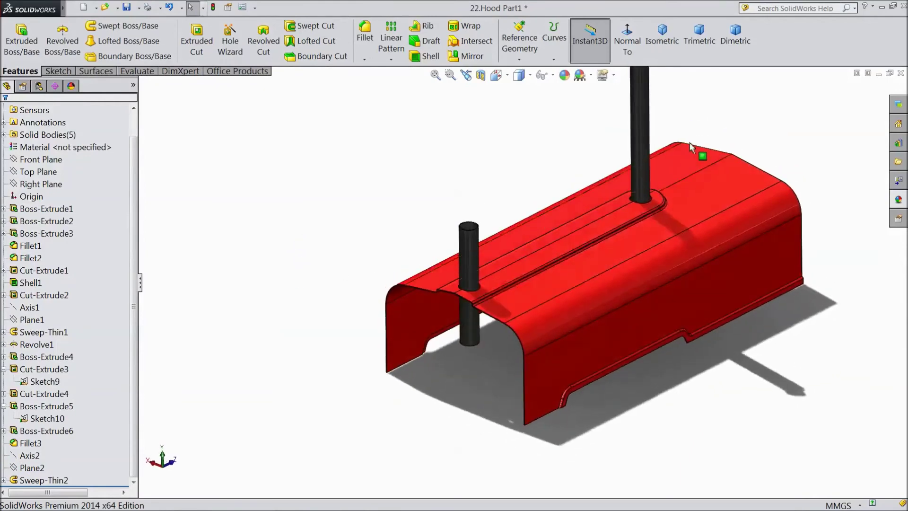
On the Right Plane, sketch connected lines from the short pipe's upper corner: down its side, horizontally outward, and vertically up about 118 mm
scroll(693, 150, down, 2)
scroll(697, 219, up, 2)
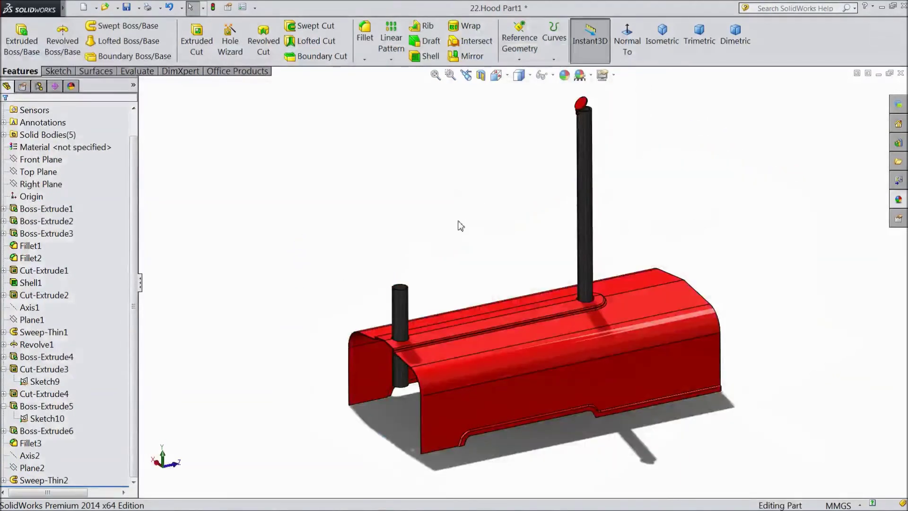
click(41, 184)
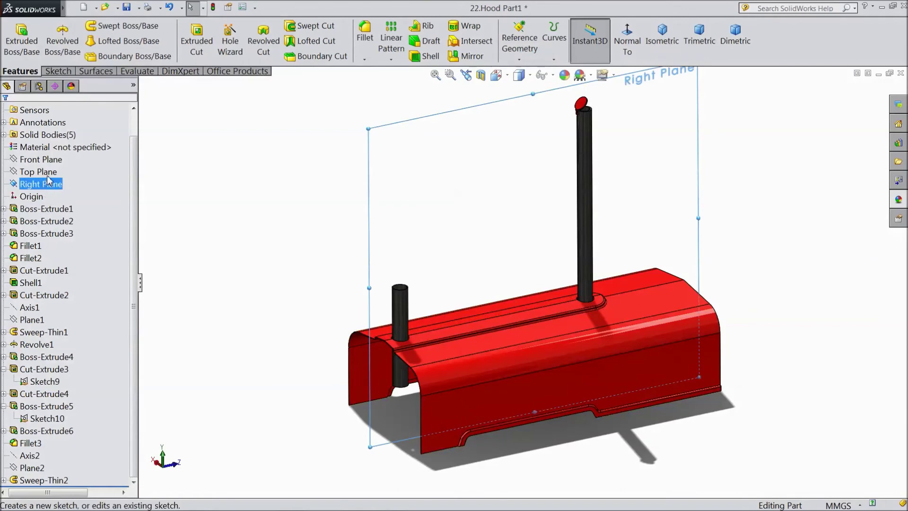
click(52, 176)
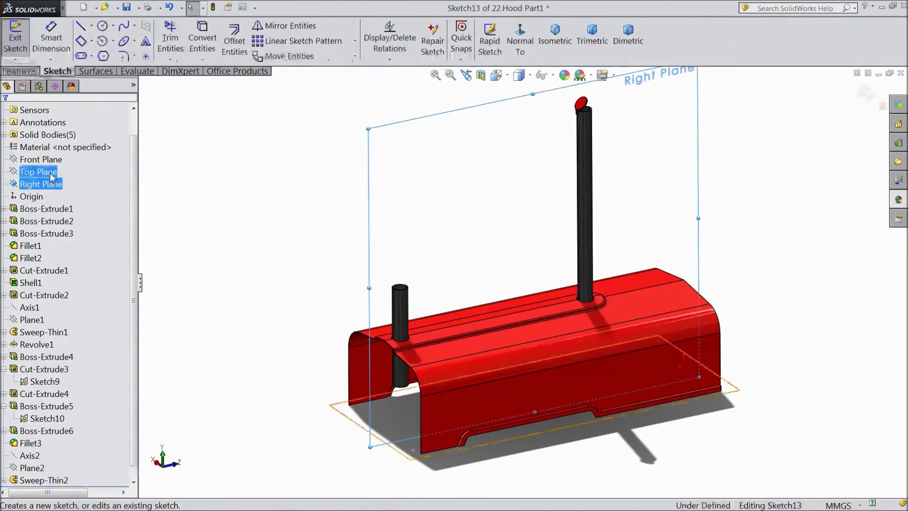
click(519, 45)
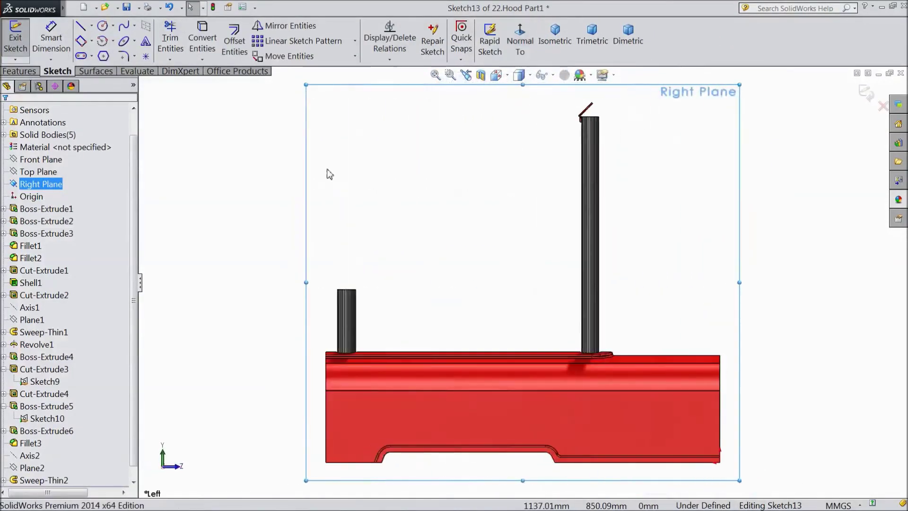
click(83, 28)
scroll(385, 330, down, 5)
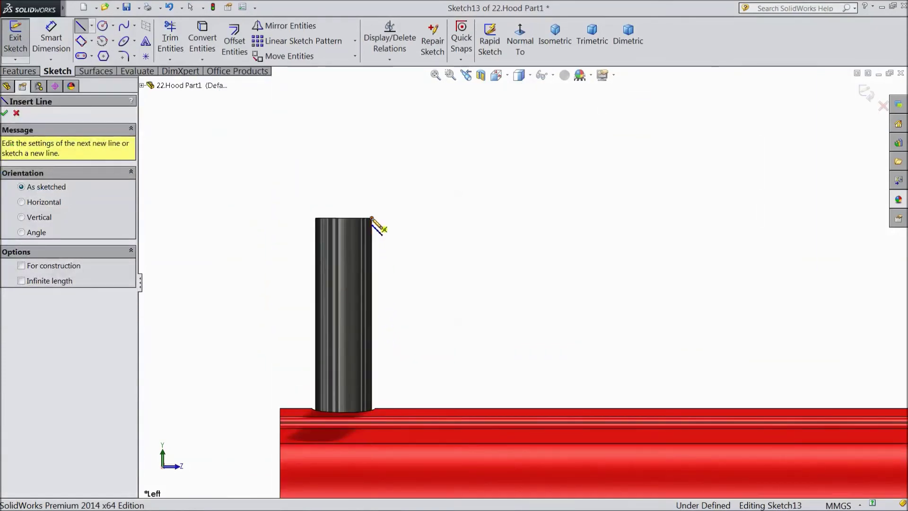
click(372, 219)
click(372, 256)
click(472, 256)
click(472, 131)
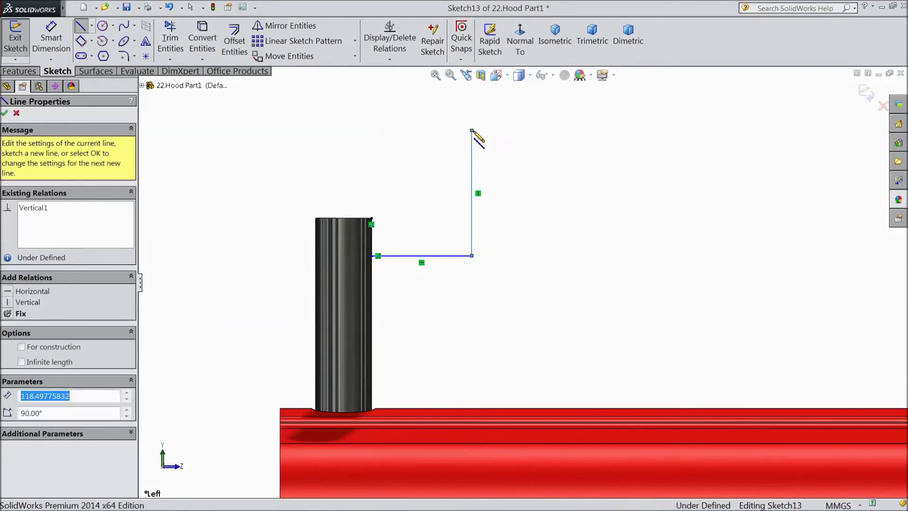
Close the outline with a slanted corner, top line, second slant, about 27 mm horizontal step, line down to the pipe and line along its rim
click(451, 110)
click(393, 110)
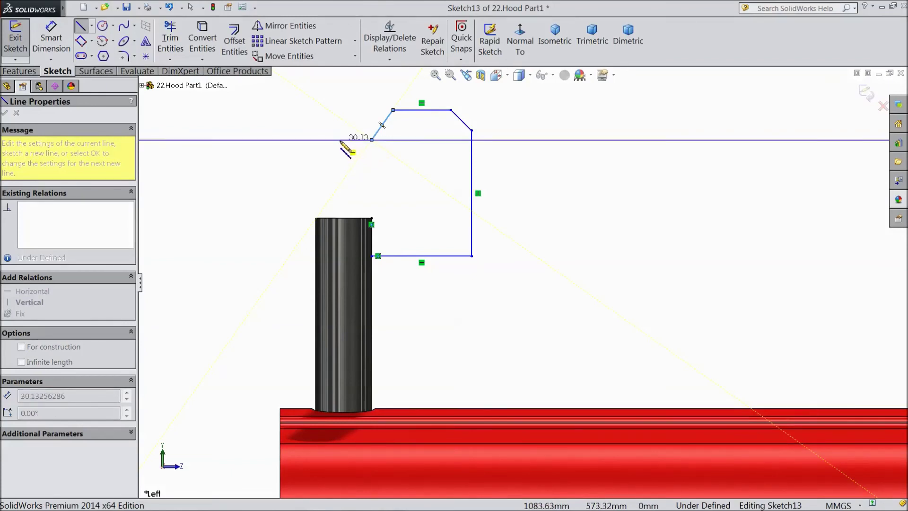
click(343, 140)
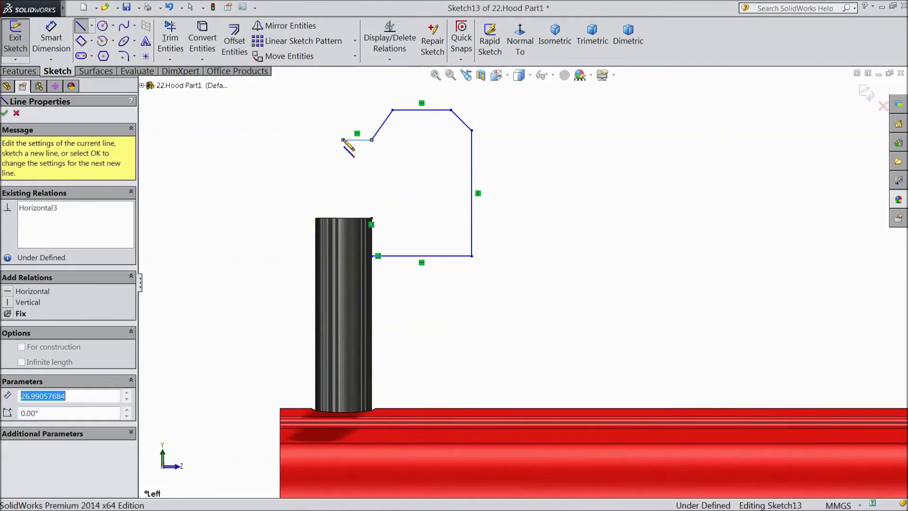
click(344, 218)
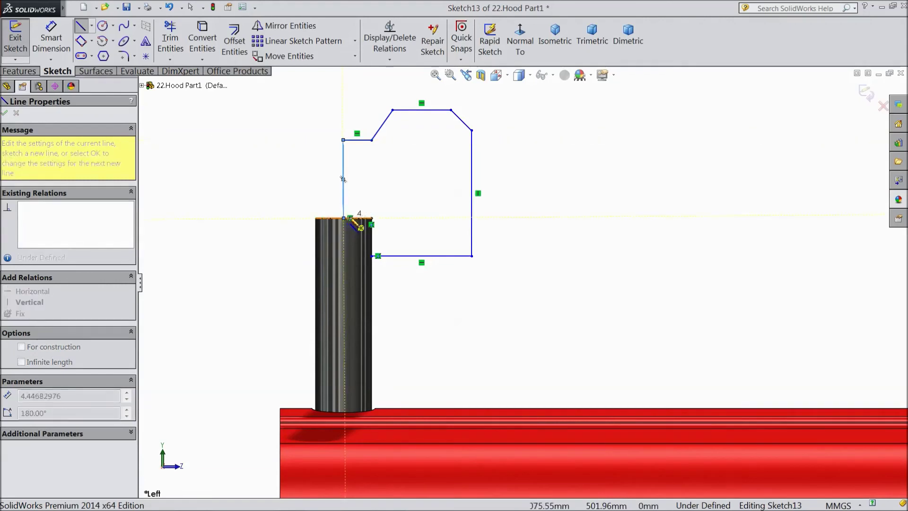
click(372, 219)
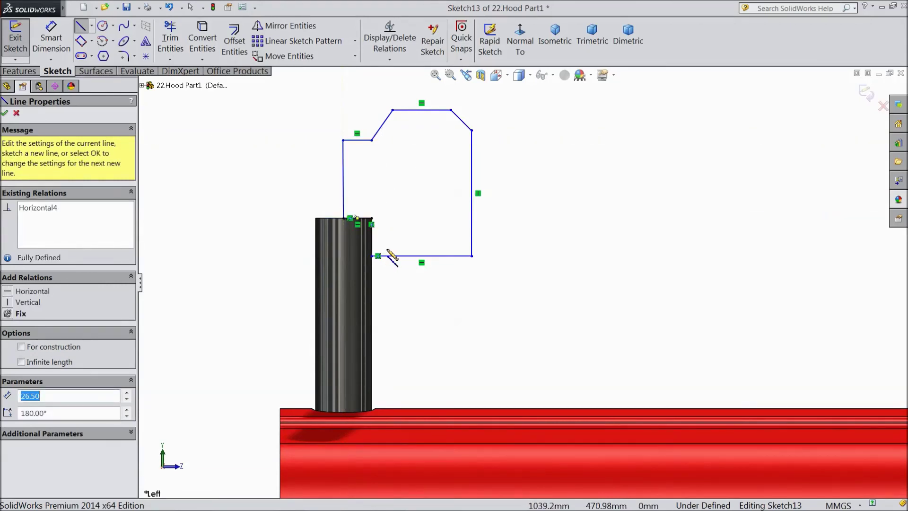
key(Escape)
scroll(363, 178, down, 2)
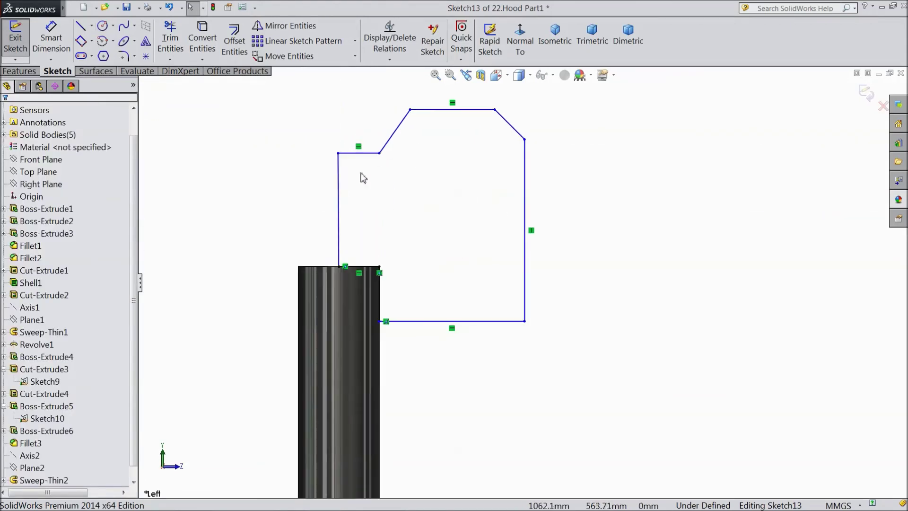
Make the profile's inner line above the pipe vertical and dimension the profile's bottom line to 120 mm
click(339, 205)
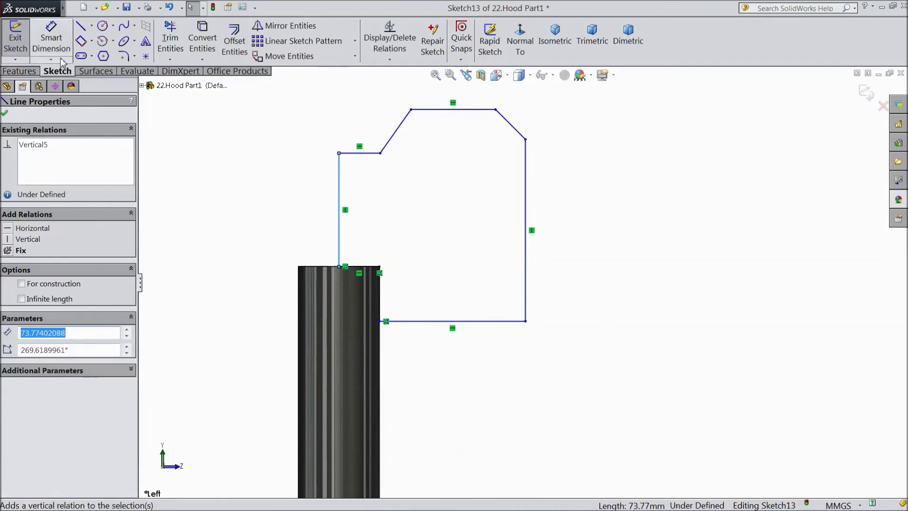
click(51, 41)
click(436, 324)
click(452, 370)
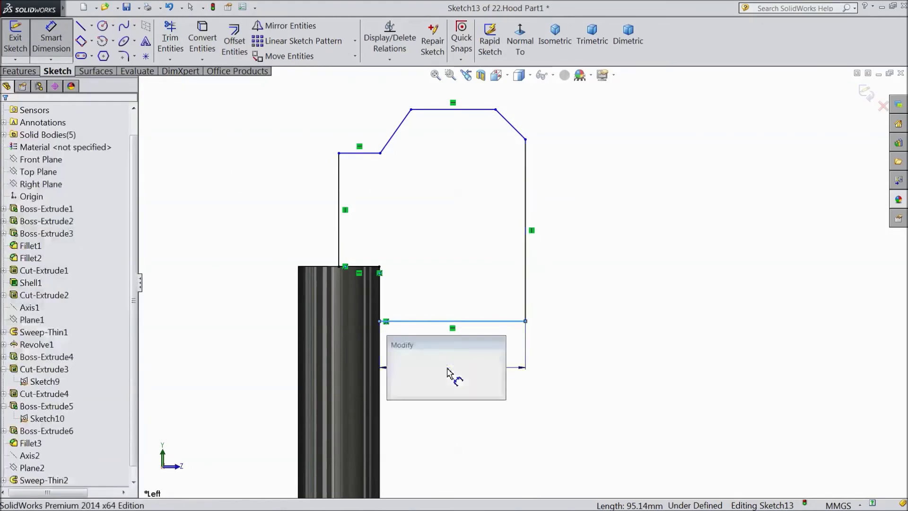
text(120)
click(396, 357)
Dimension the profile's outer vertical line to 75 mm
click(562, 249)
click(622, 245)
text(75)
click(575, 228)
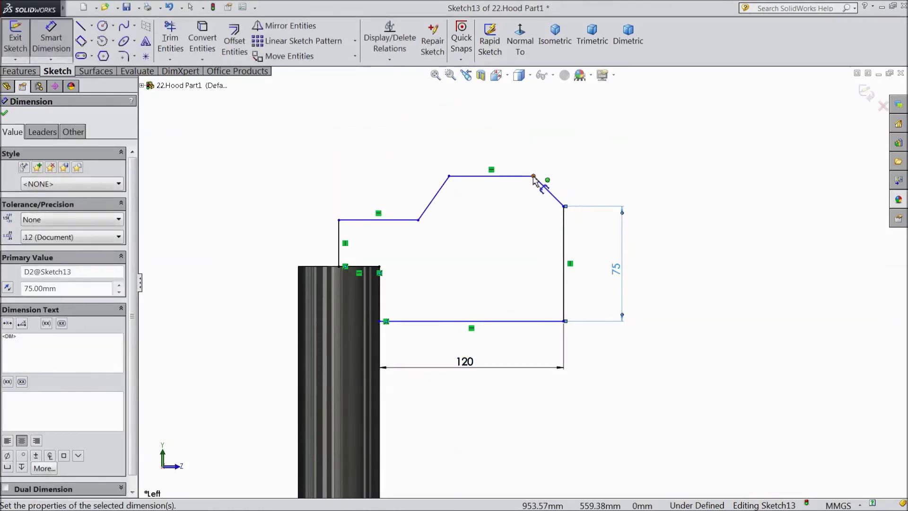
Dimension the profile's outer slanted corner to 50 mm horizontally and 50 mm vertically
click(551, 194)
click(560, 148)
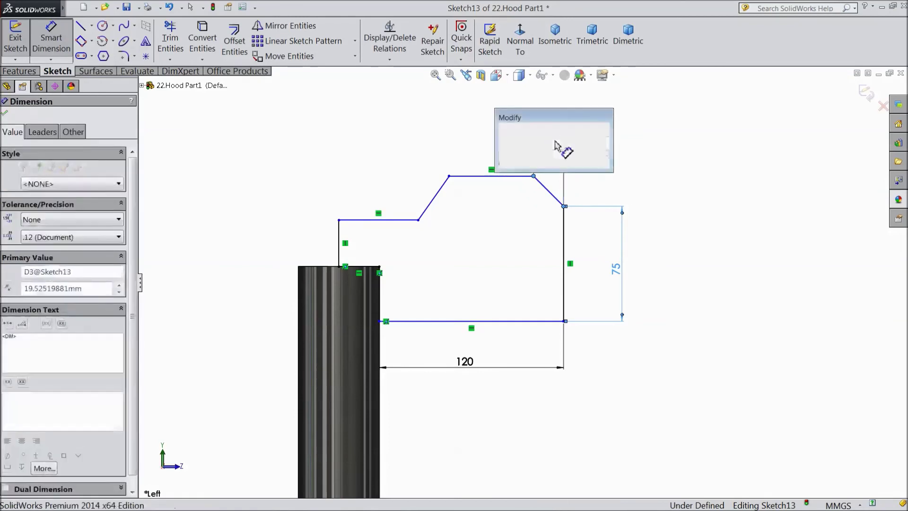
text(50)
click(504, 130)
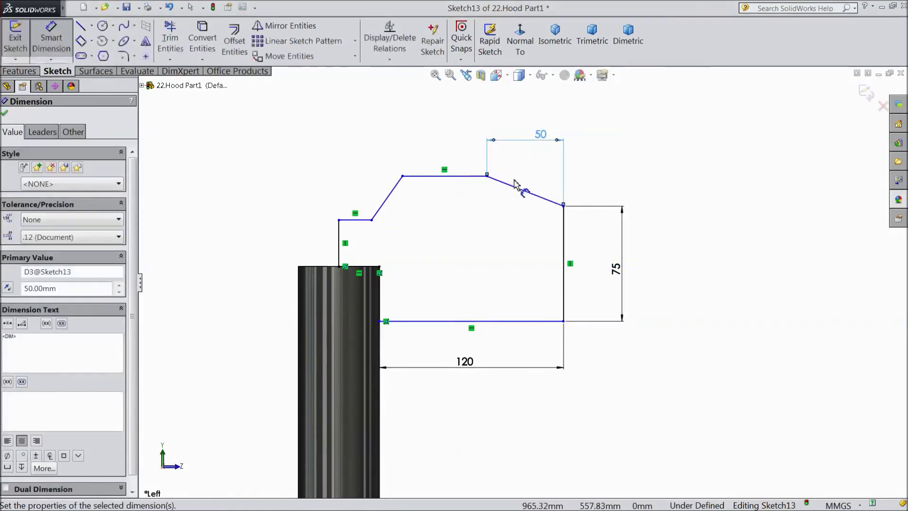
click(488, 177)
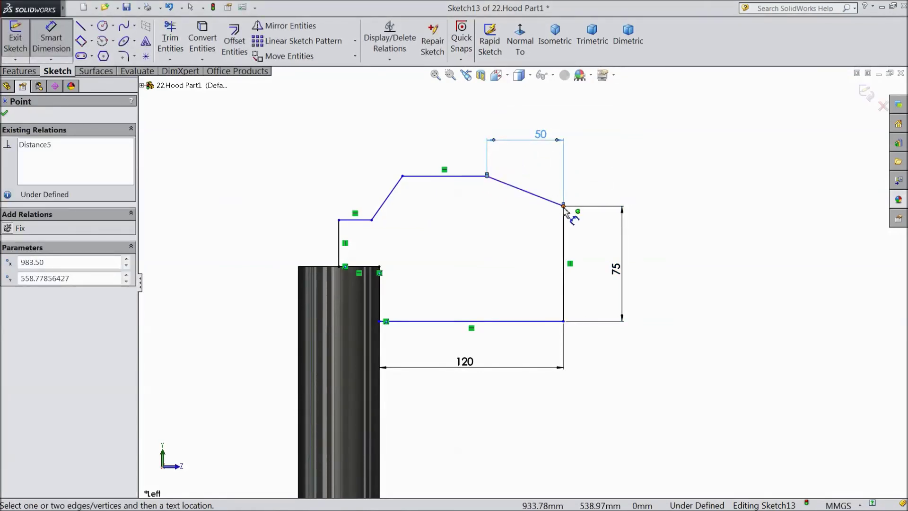
click(563, 207)
click(645, 189)
text(50)
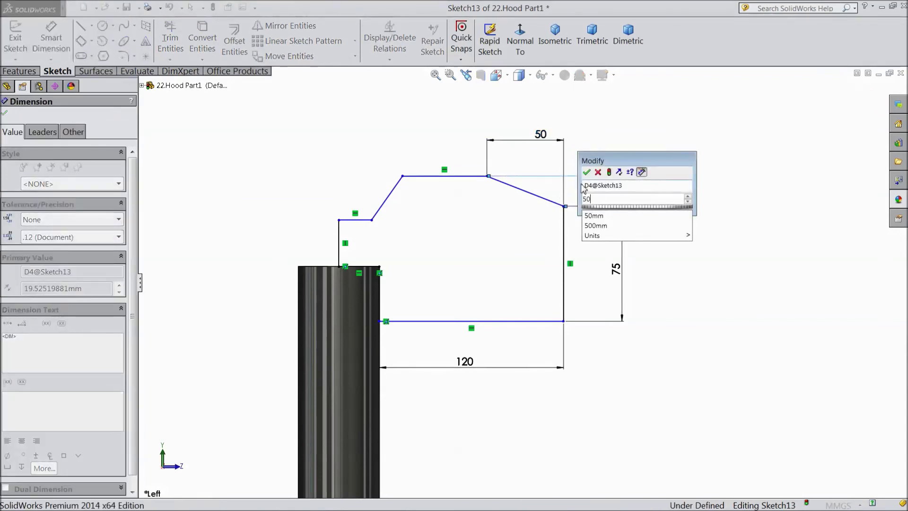
click(587, 172)
Dimension the profile's top line to 50 mm and the short horizontal step beside the inner line to 20 mm
click(457, 127)
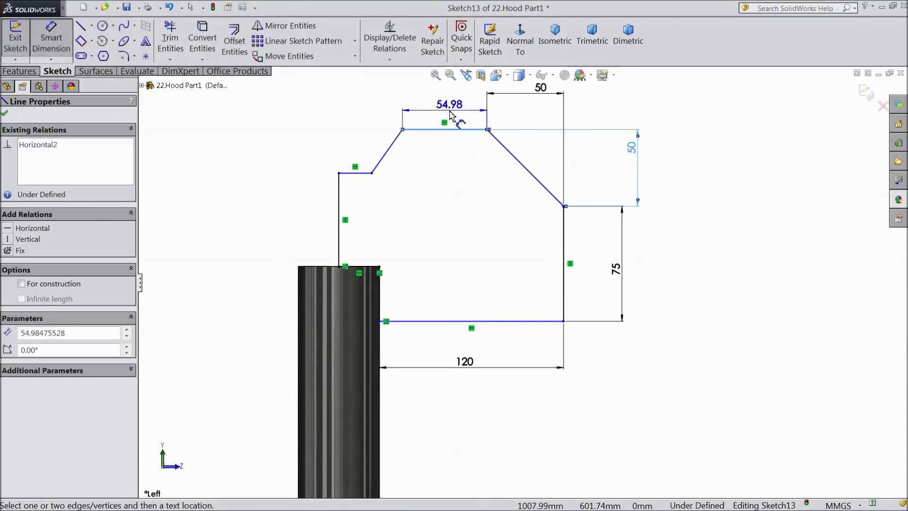
click(452, 121)
text(50)
click(398, 97)
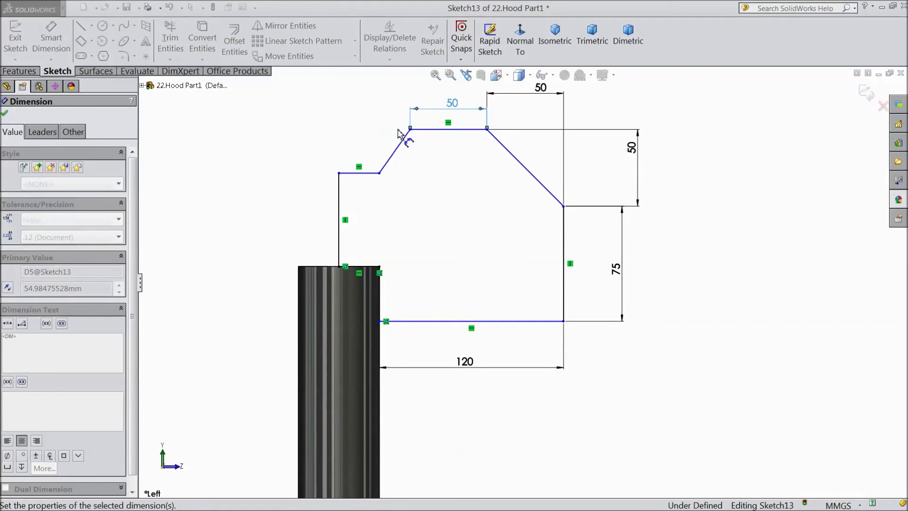
click(365, 173)
click(363, 146)
text(20)
key(Return)
Dimension the inner vertical line to 50 mm and set the bottom line 30 mm below the pipe's rim
click(340, 195)
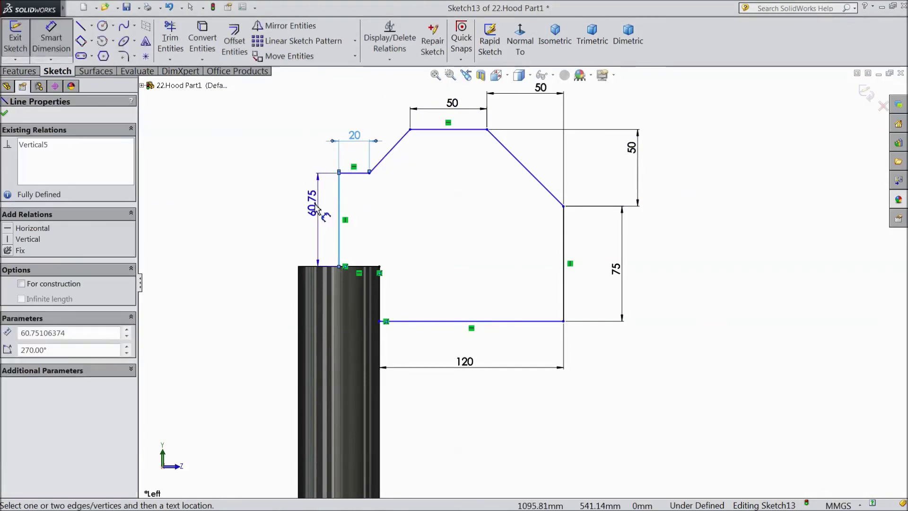
click(302, 212)
text(50)
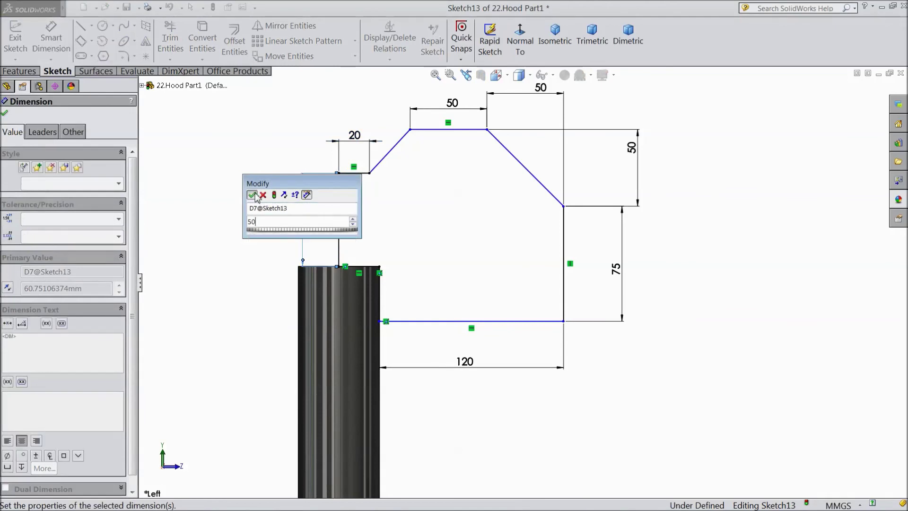
click(252, 195)
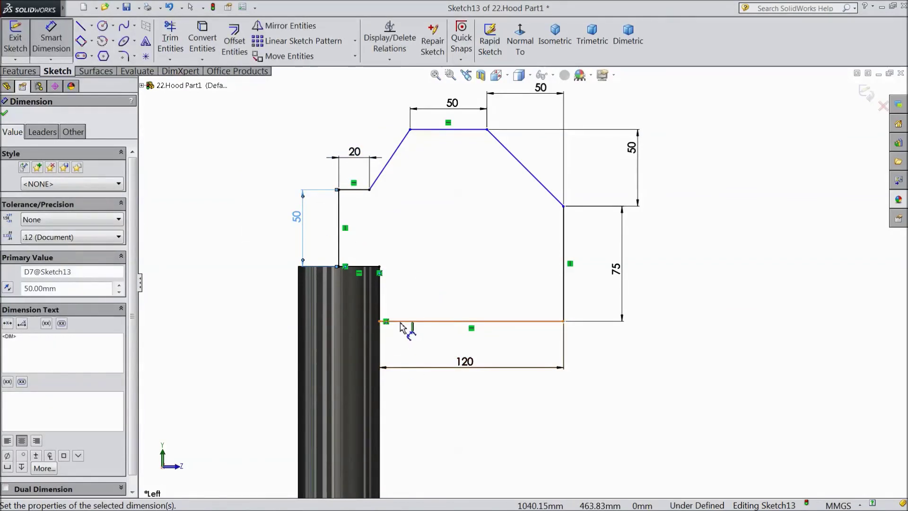
click(401, 322)
click(373, 266)
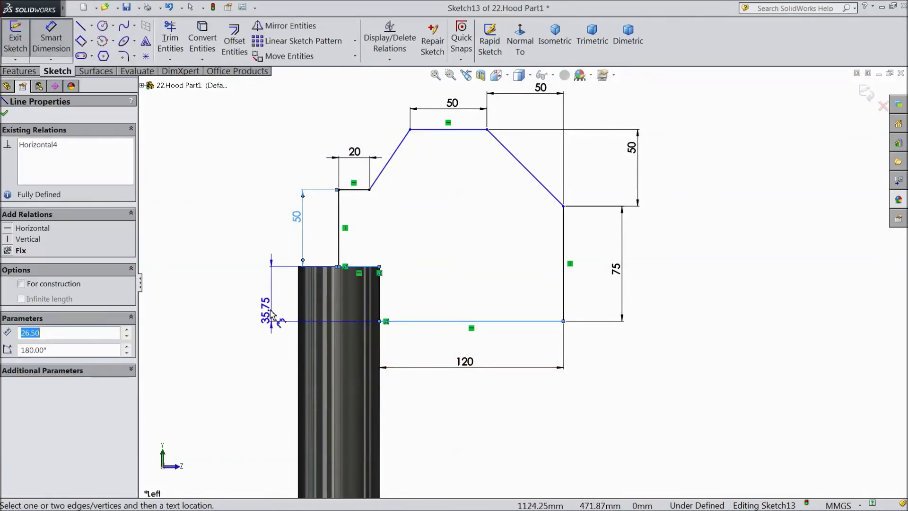
click(272, 315)
text(30)
click(222, 289)
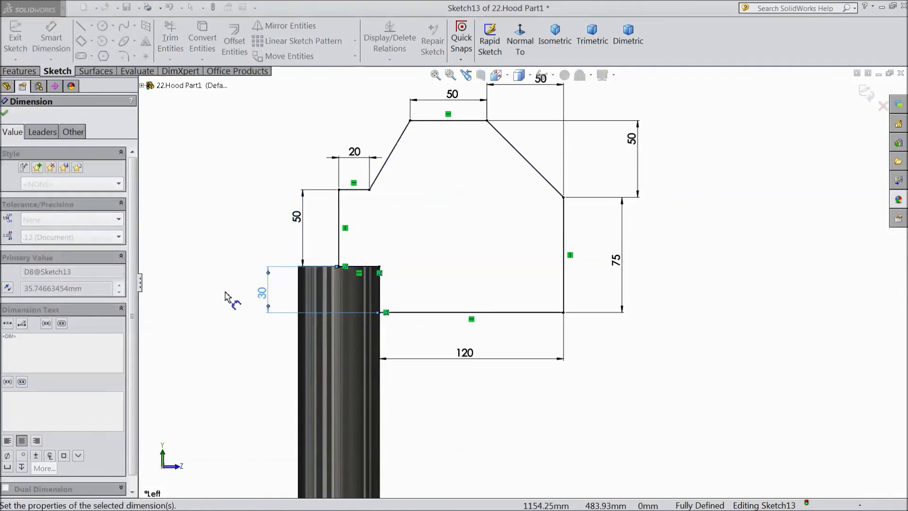
click(5, 114)
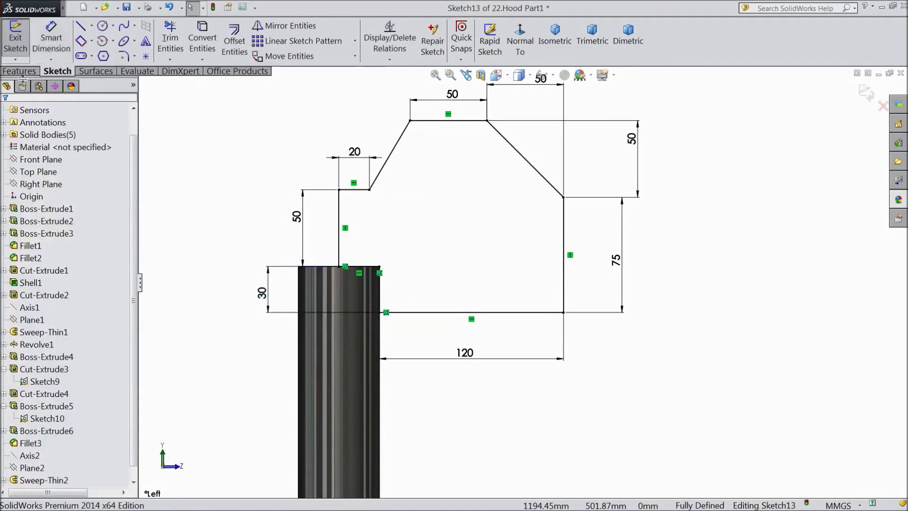
Revolve the cap profile 360 degrees around its inner vertical line with merged result
click(19, 71)
click(63, 47)
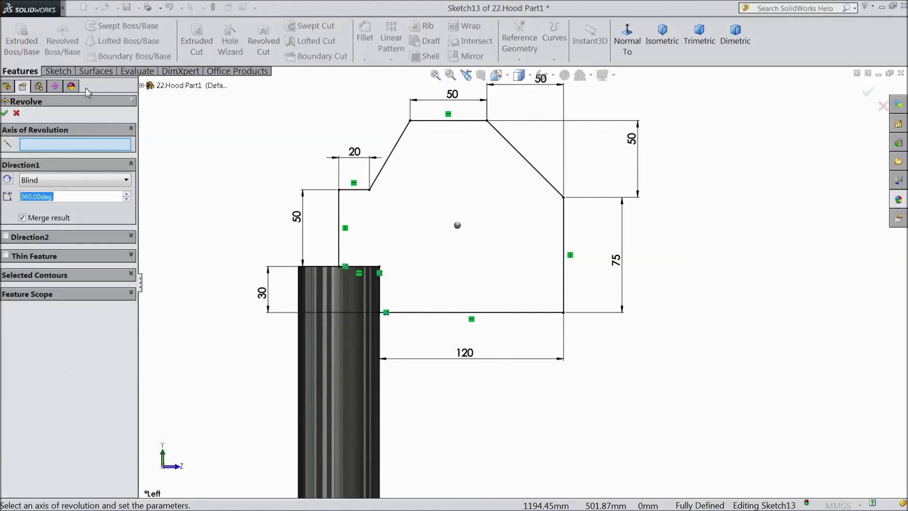
click(339, 234)
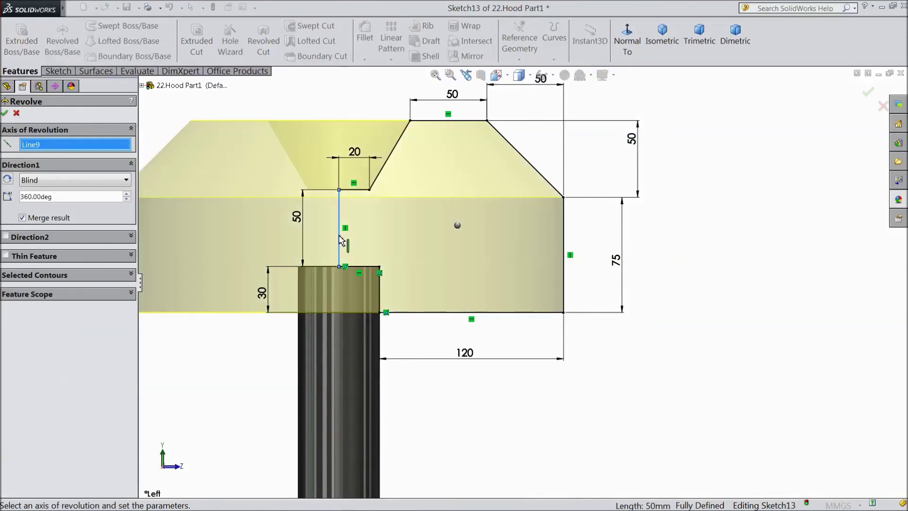
click(5, 114)
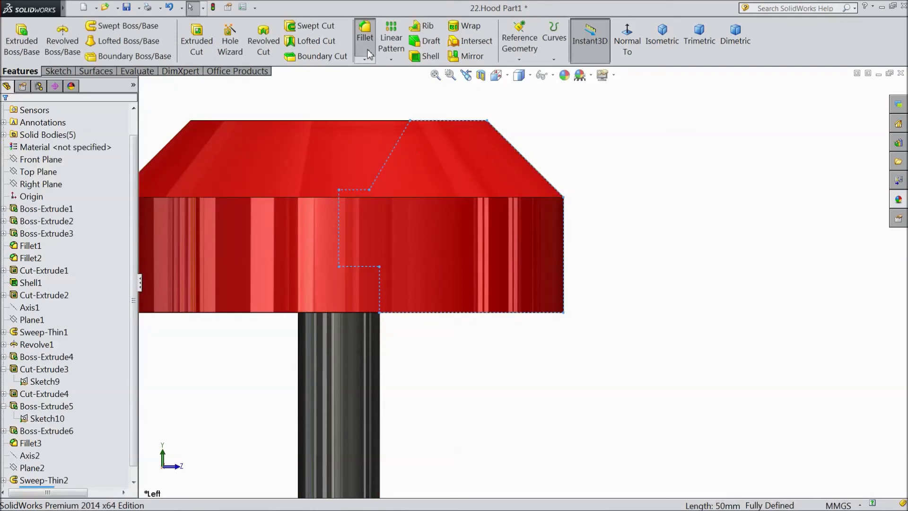
Fillet the cap's conical recess face and its outer top, shoulder and bottom edges with a 20 mm radius
click(369, 54)
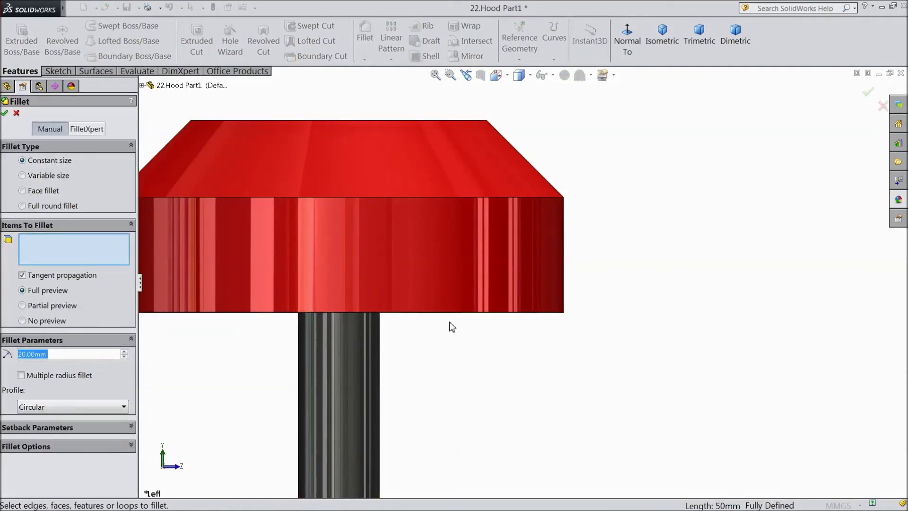
scroll(458, 321, up, 3)
middle_drag(514, 360, 613, 261)
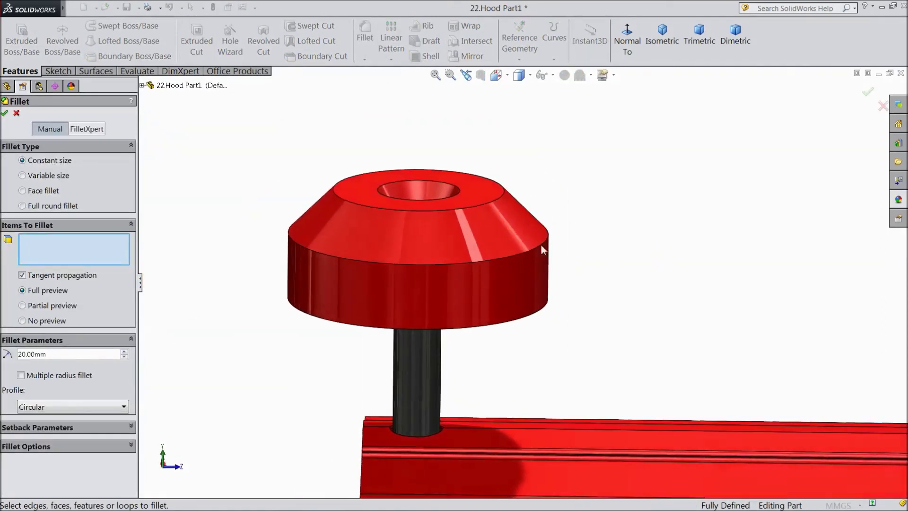
click(439, 201)
click(476, 269)
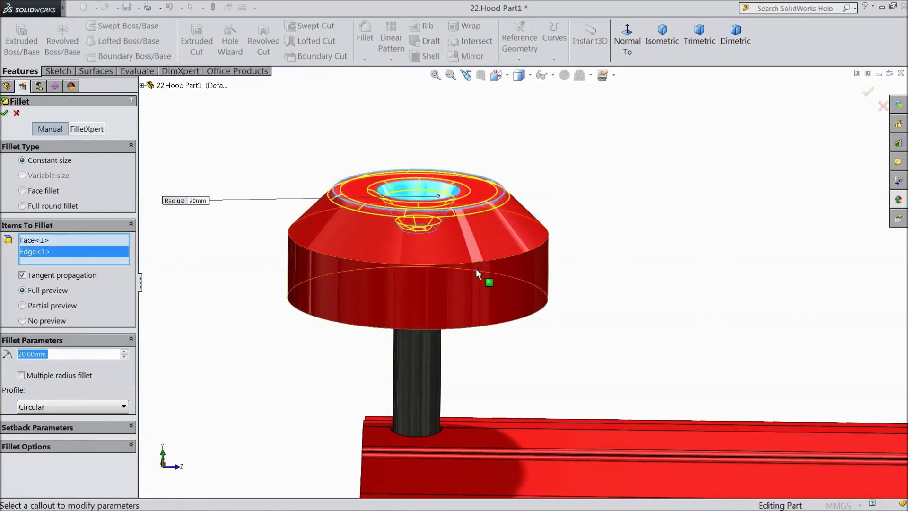
click(476, 269)
click(489, 330)
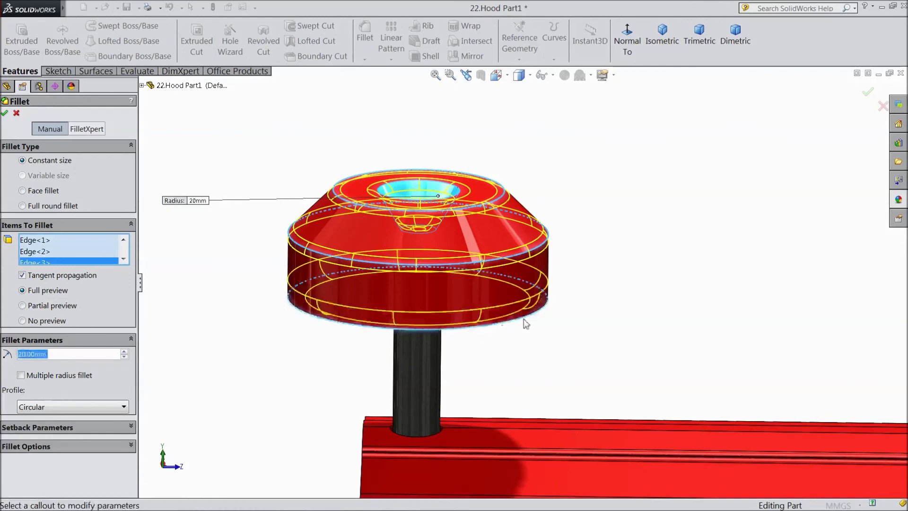
click(869, 96)
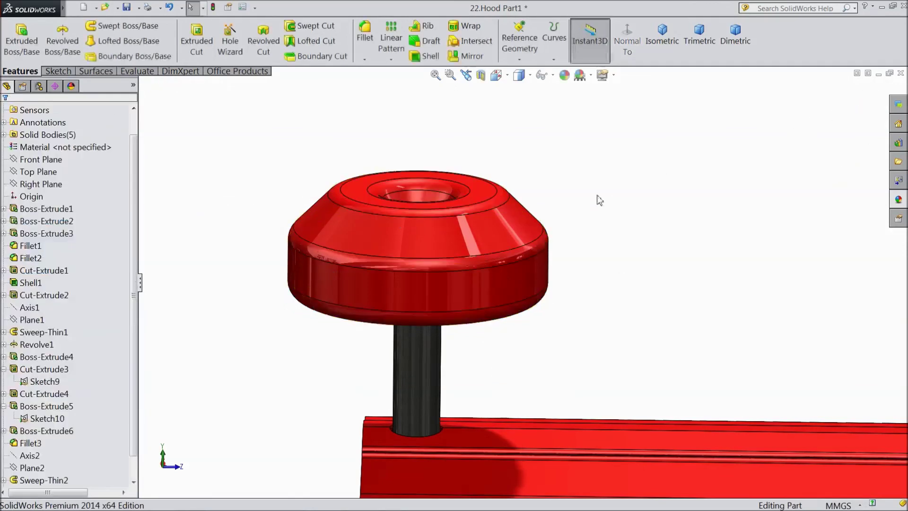
Colour the cap's cylindrical side, outer top fillet and recess floor dark grey (RGB 64, 64, 64)
click(424, 297)
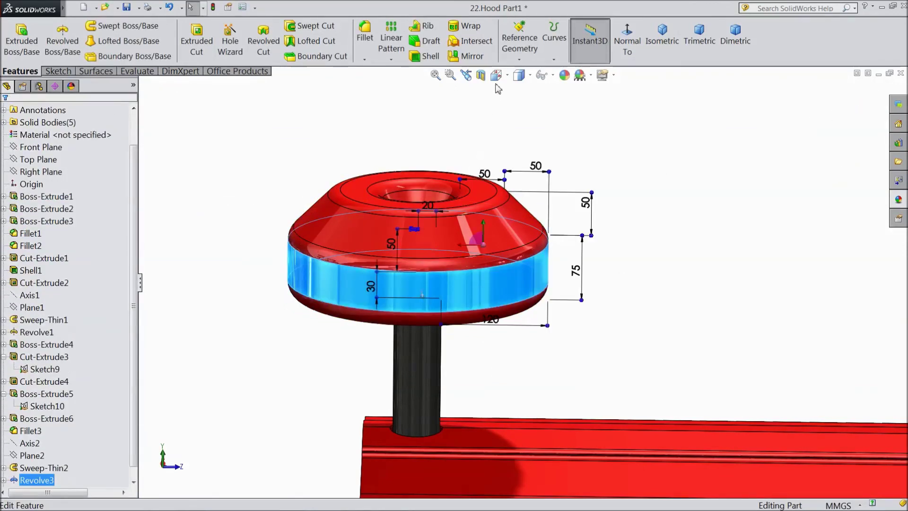
click(564, 75)
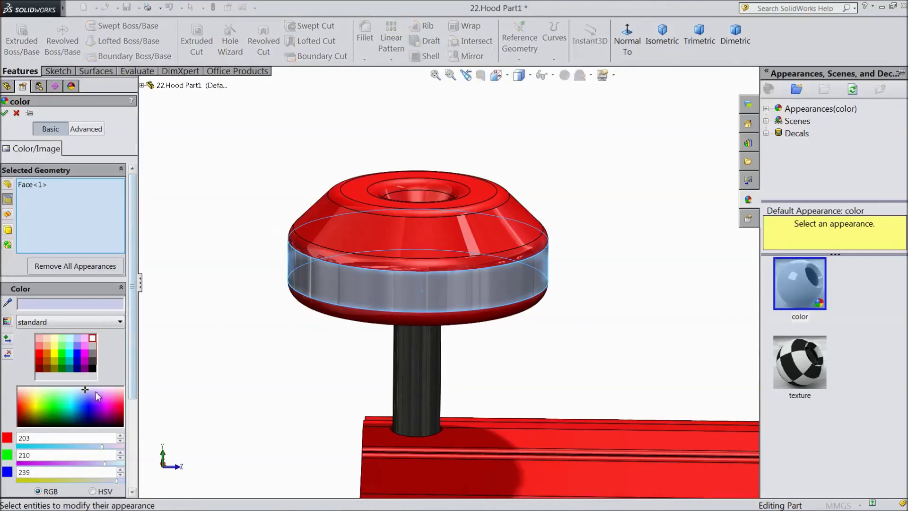
click(93, 366)
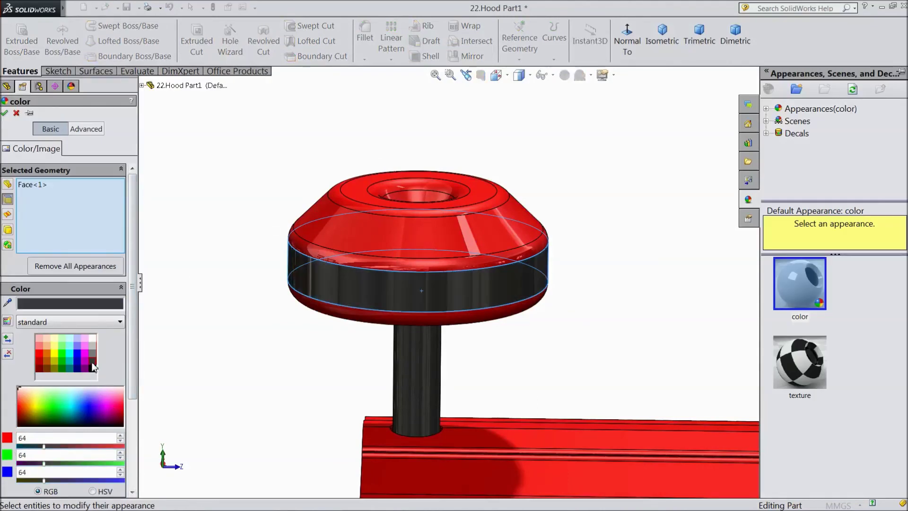
click(351, 206)
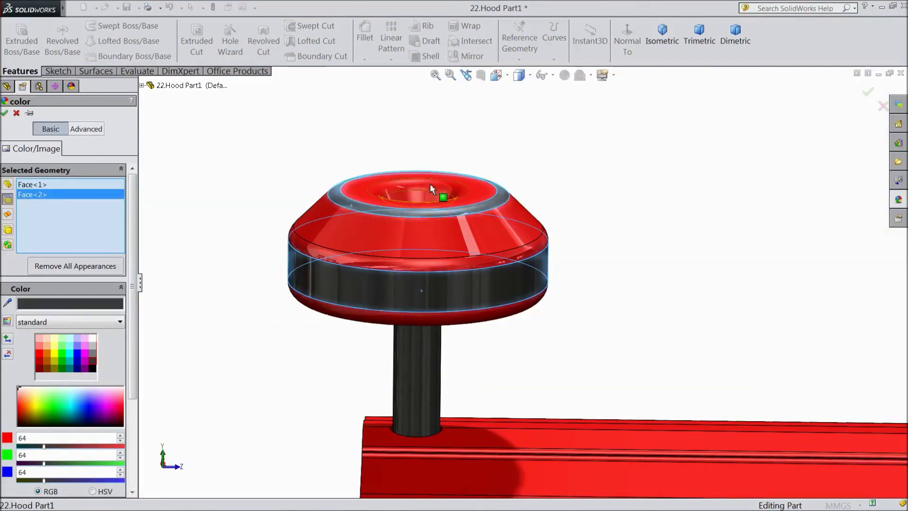
middle_drag(363, 136, 375, 199)
click(416, 226)
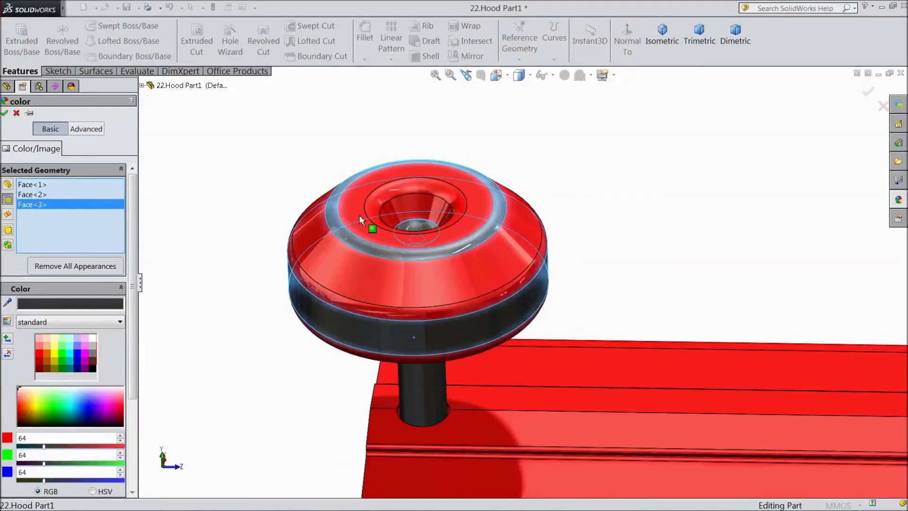
click(5, 114)
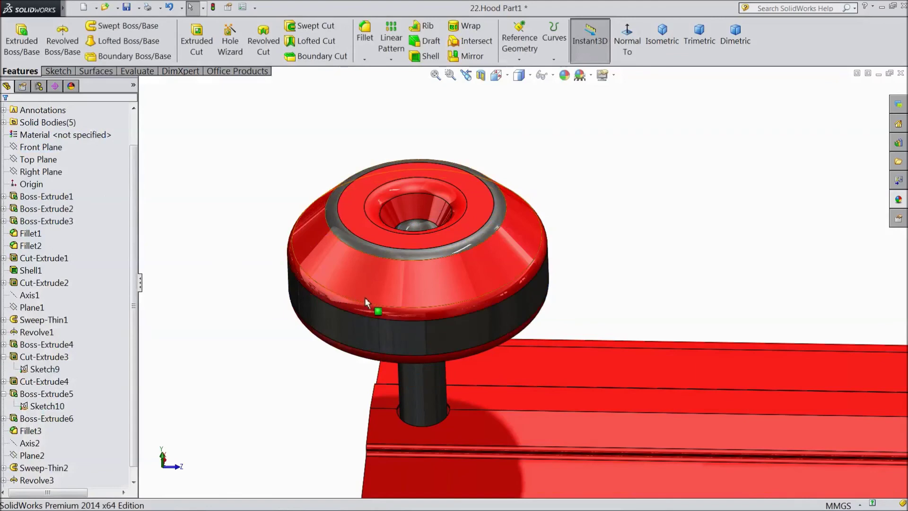
Colour the cap's outer conical face and the rounded rim of its recess white (RGB 255, 255, 255)
click(384, 295)
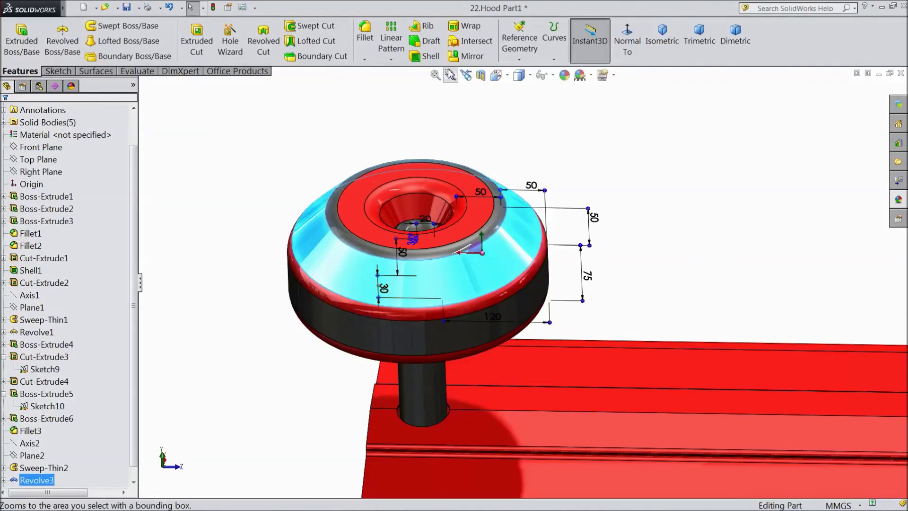
click(565, 75)
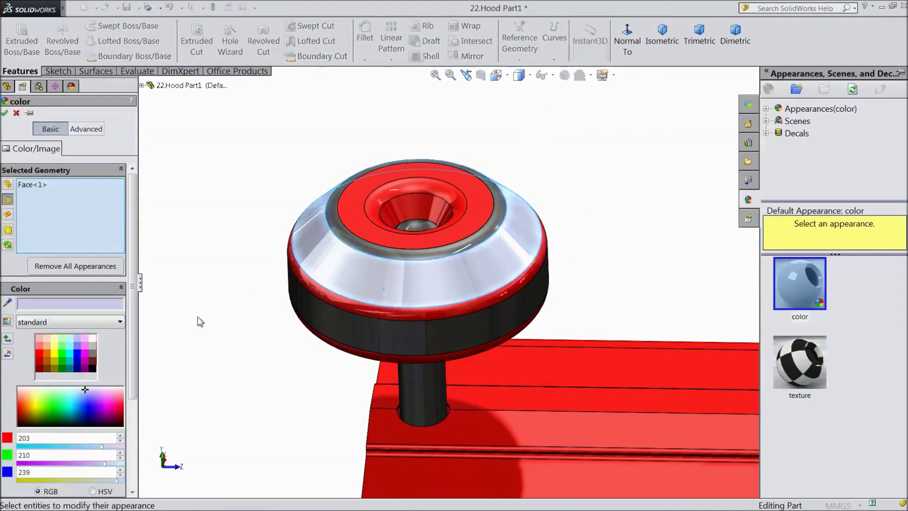
click(92, 338)
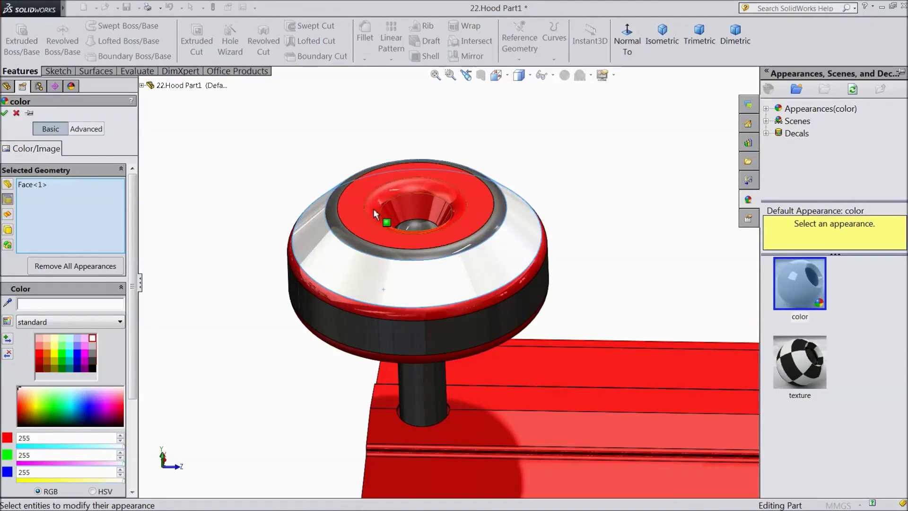
click(375, 212)
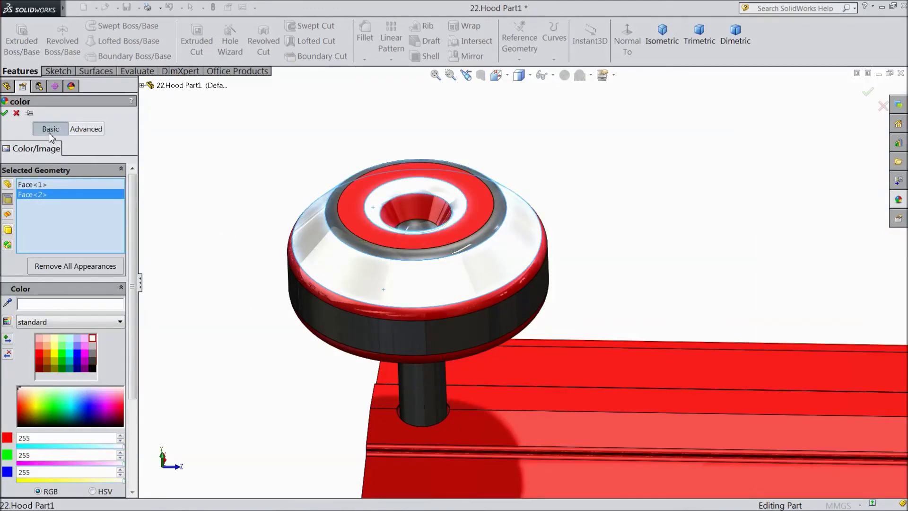
click(5, 114)
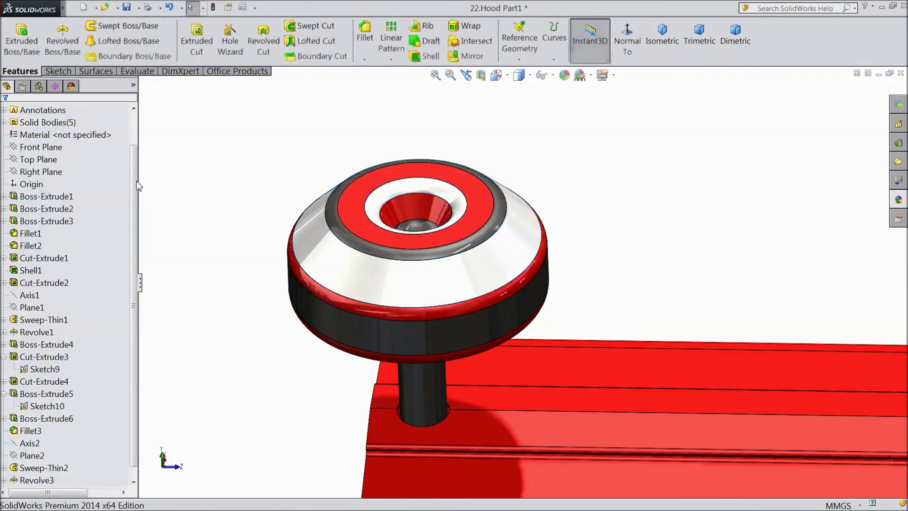
middle_drag(219, 254, 300, 290)
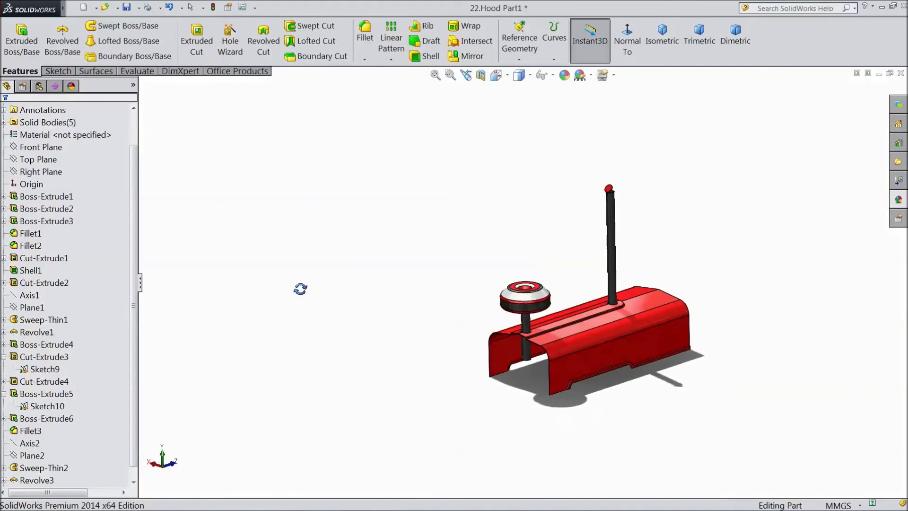
scroll(654, 298, down, 3)
scroll(647, 334, down, 2)
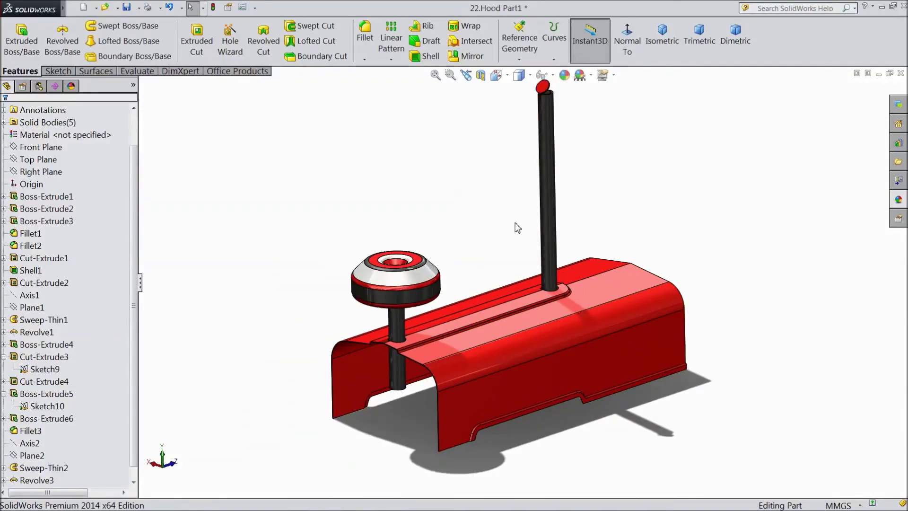
mouse_move(487, 240)
middle_down()
mouse_move(500, 207)
mouse_move(489, 233)
middle_up()
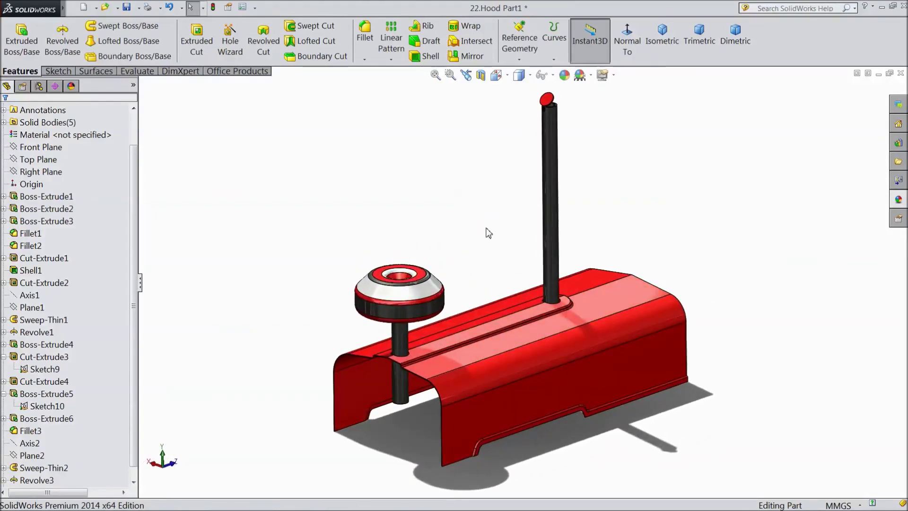